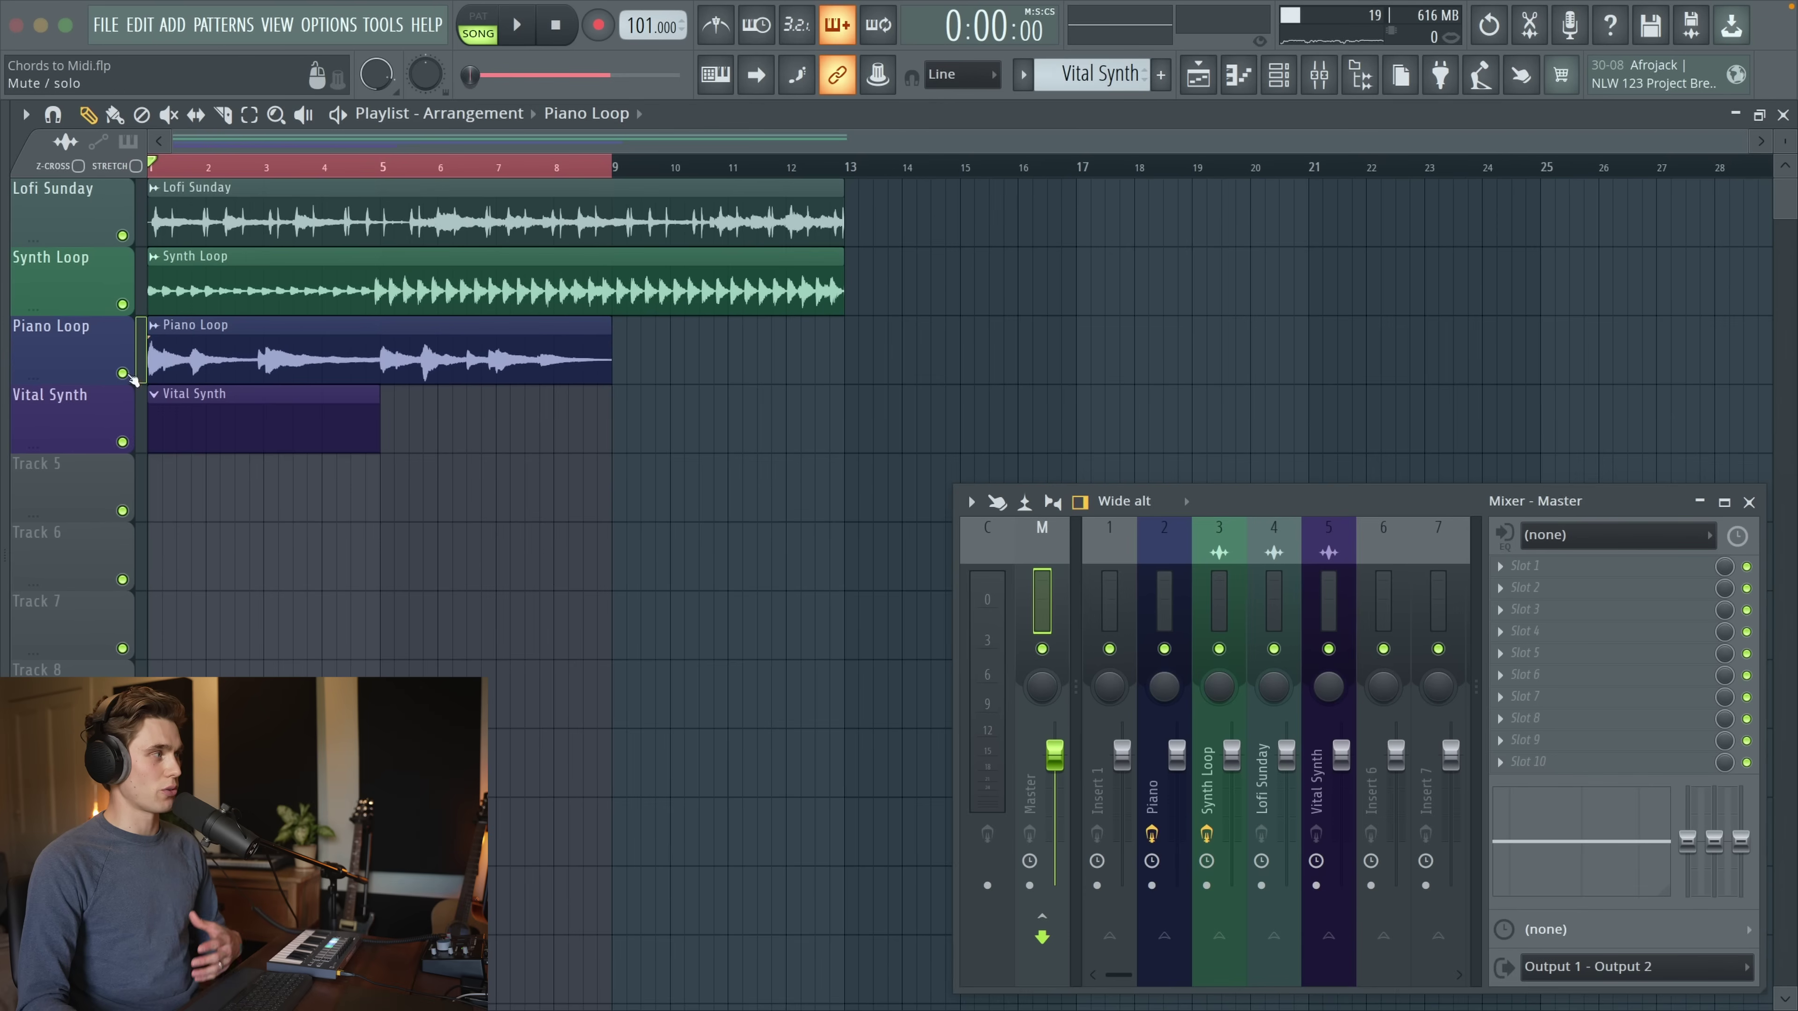
# Solo the Piano Loop track and start it playing
pyautogui.rightClick(122, 373)
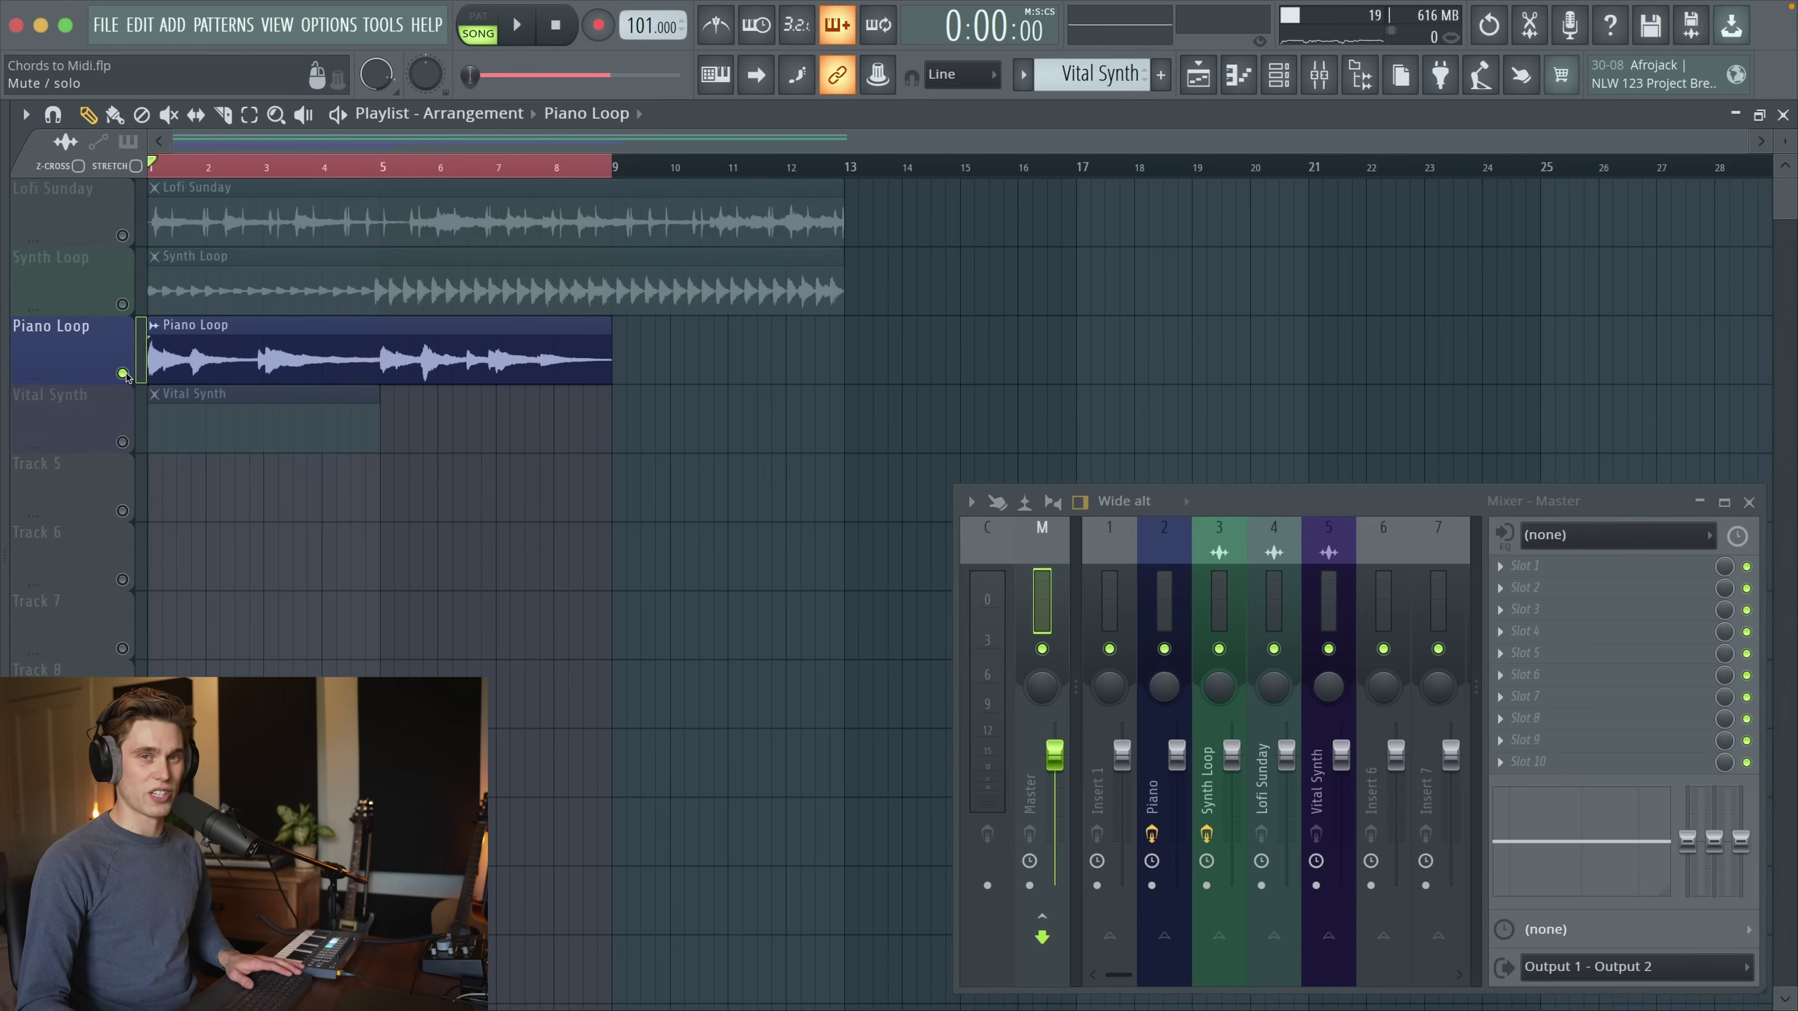
pyautogui.press('space')
pyautogui.scroll(-2, 505, 470)
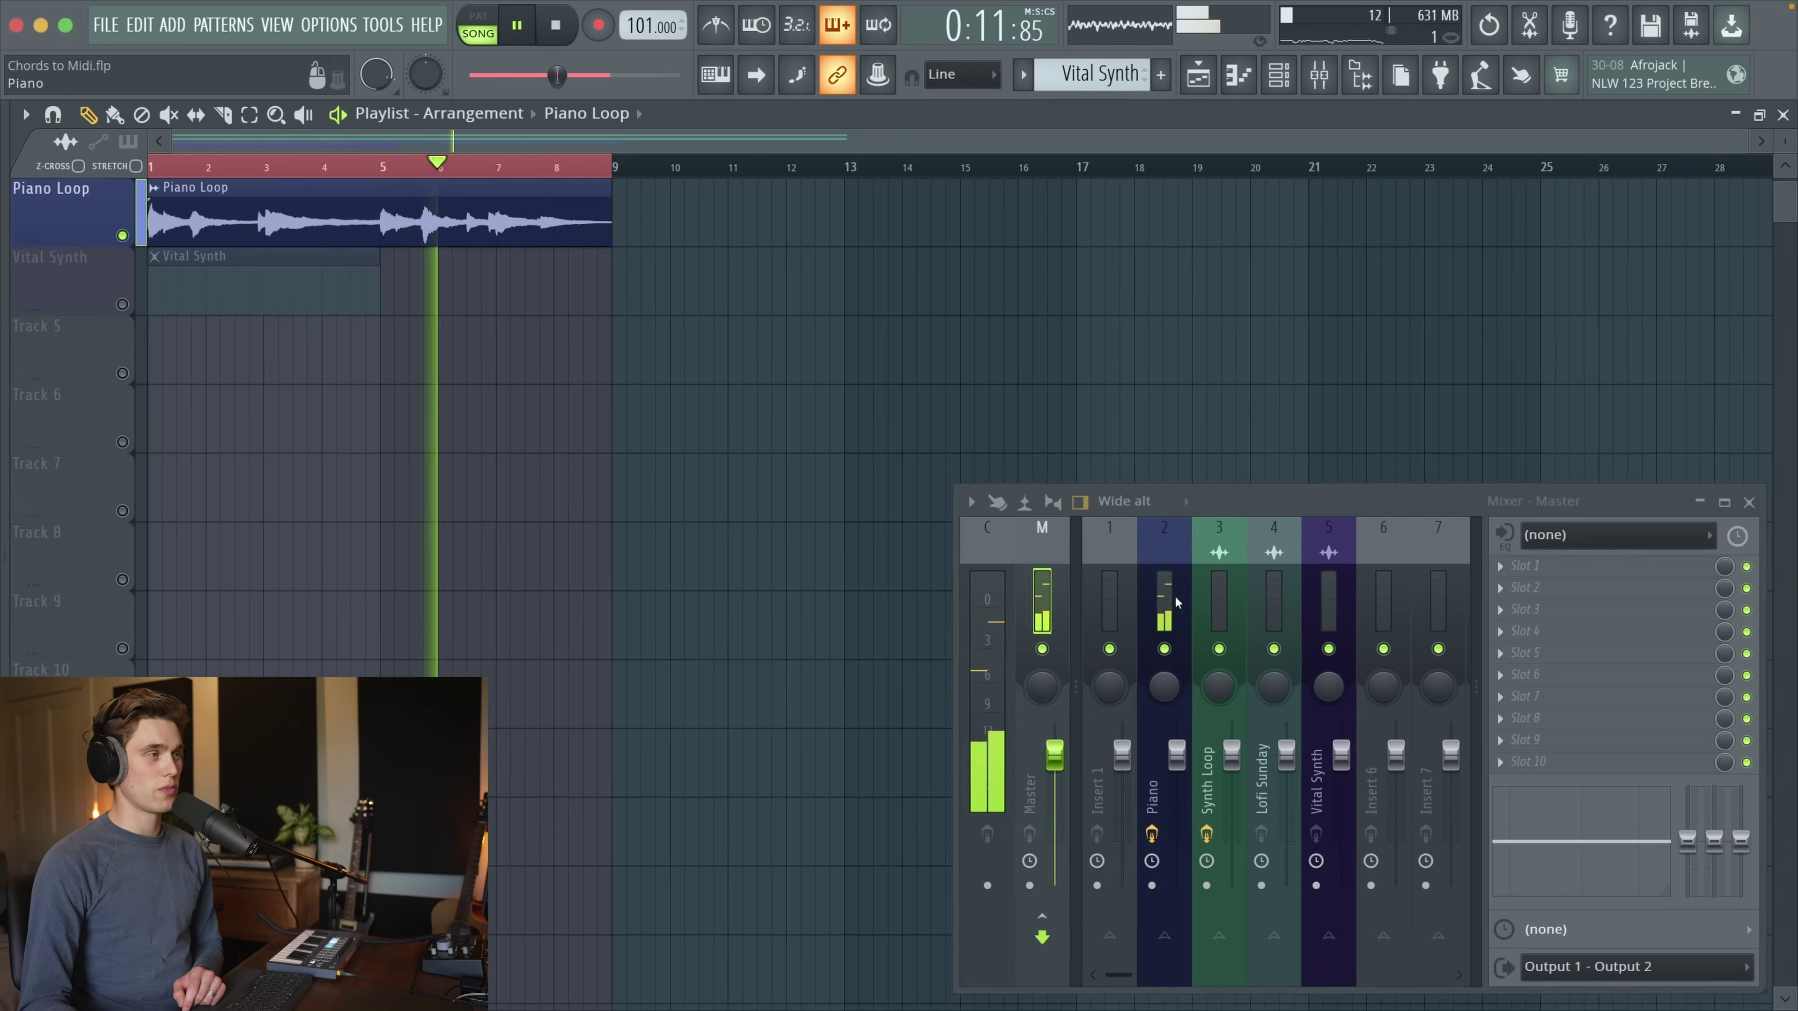
# Select the Master mixer track and bring up the effect list for its first slot
pyautogui.click(1447, 685)
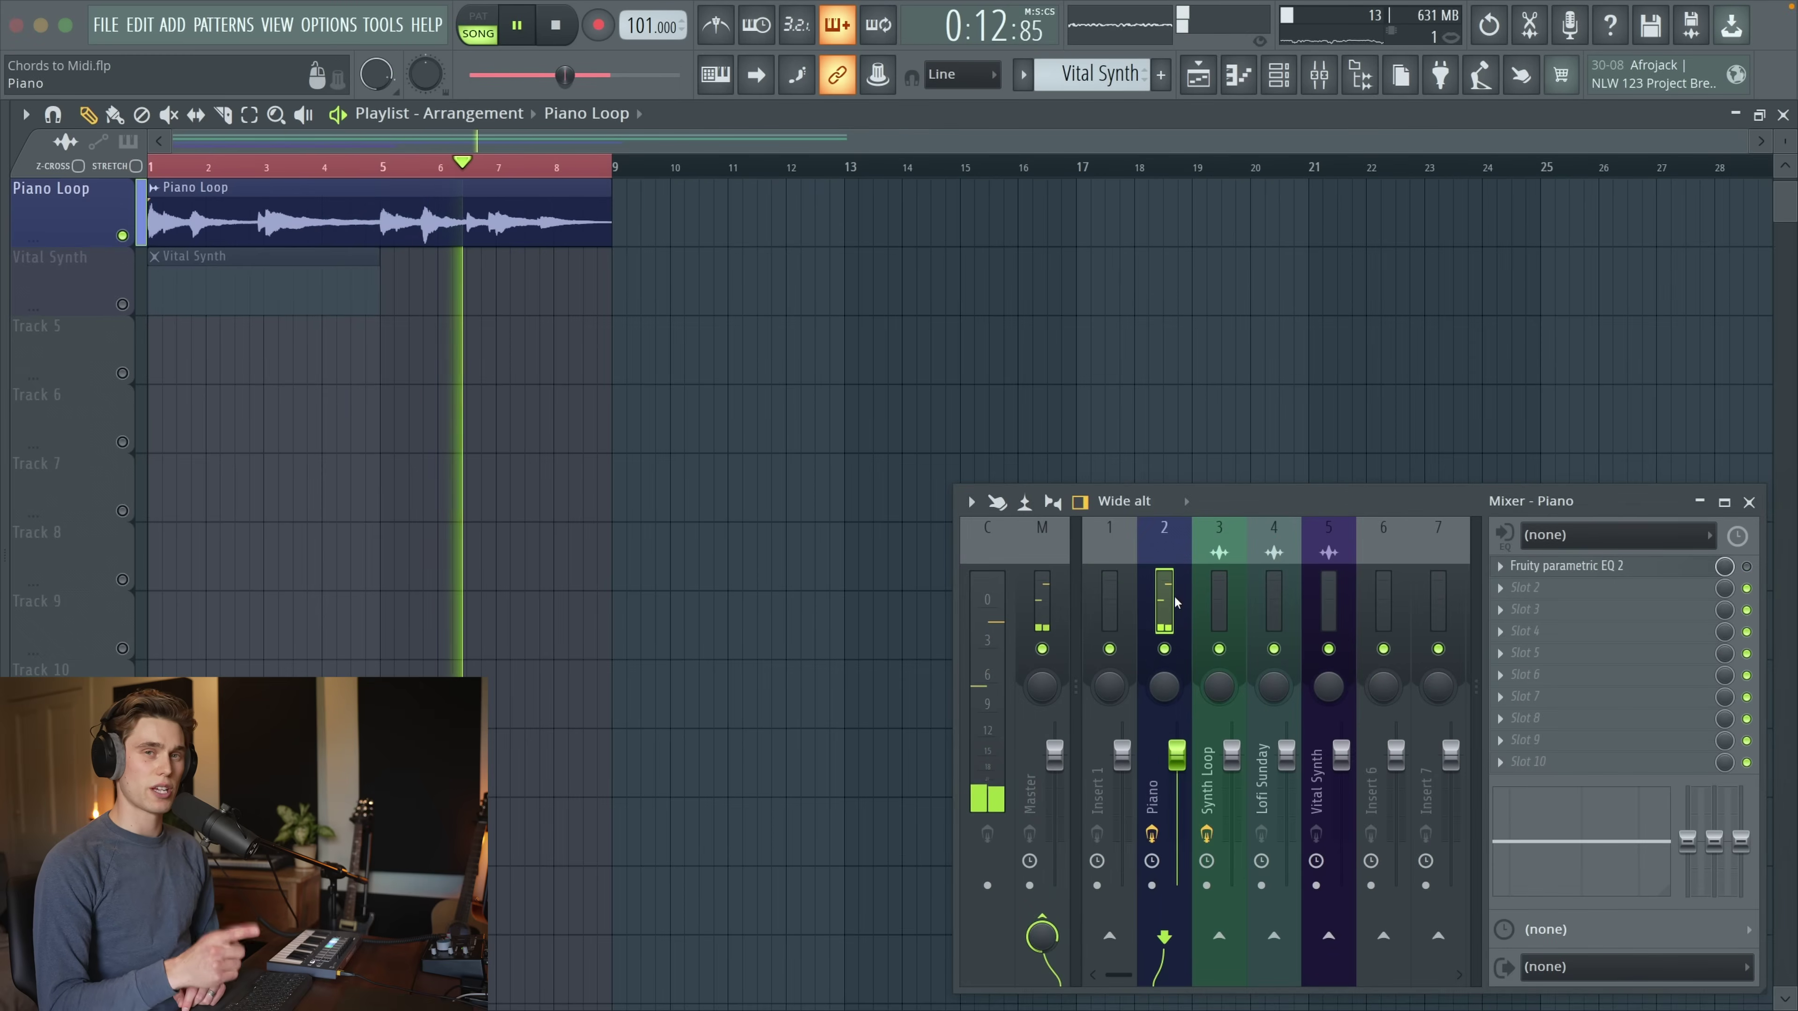
pyautogui.click(1039, 628)
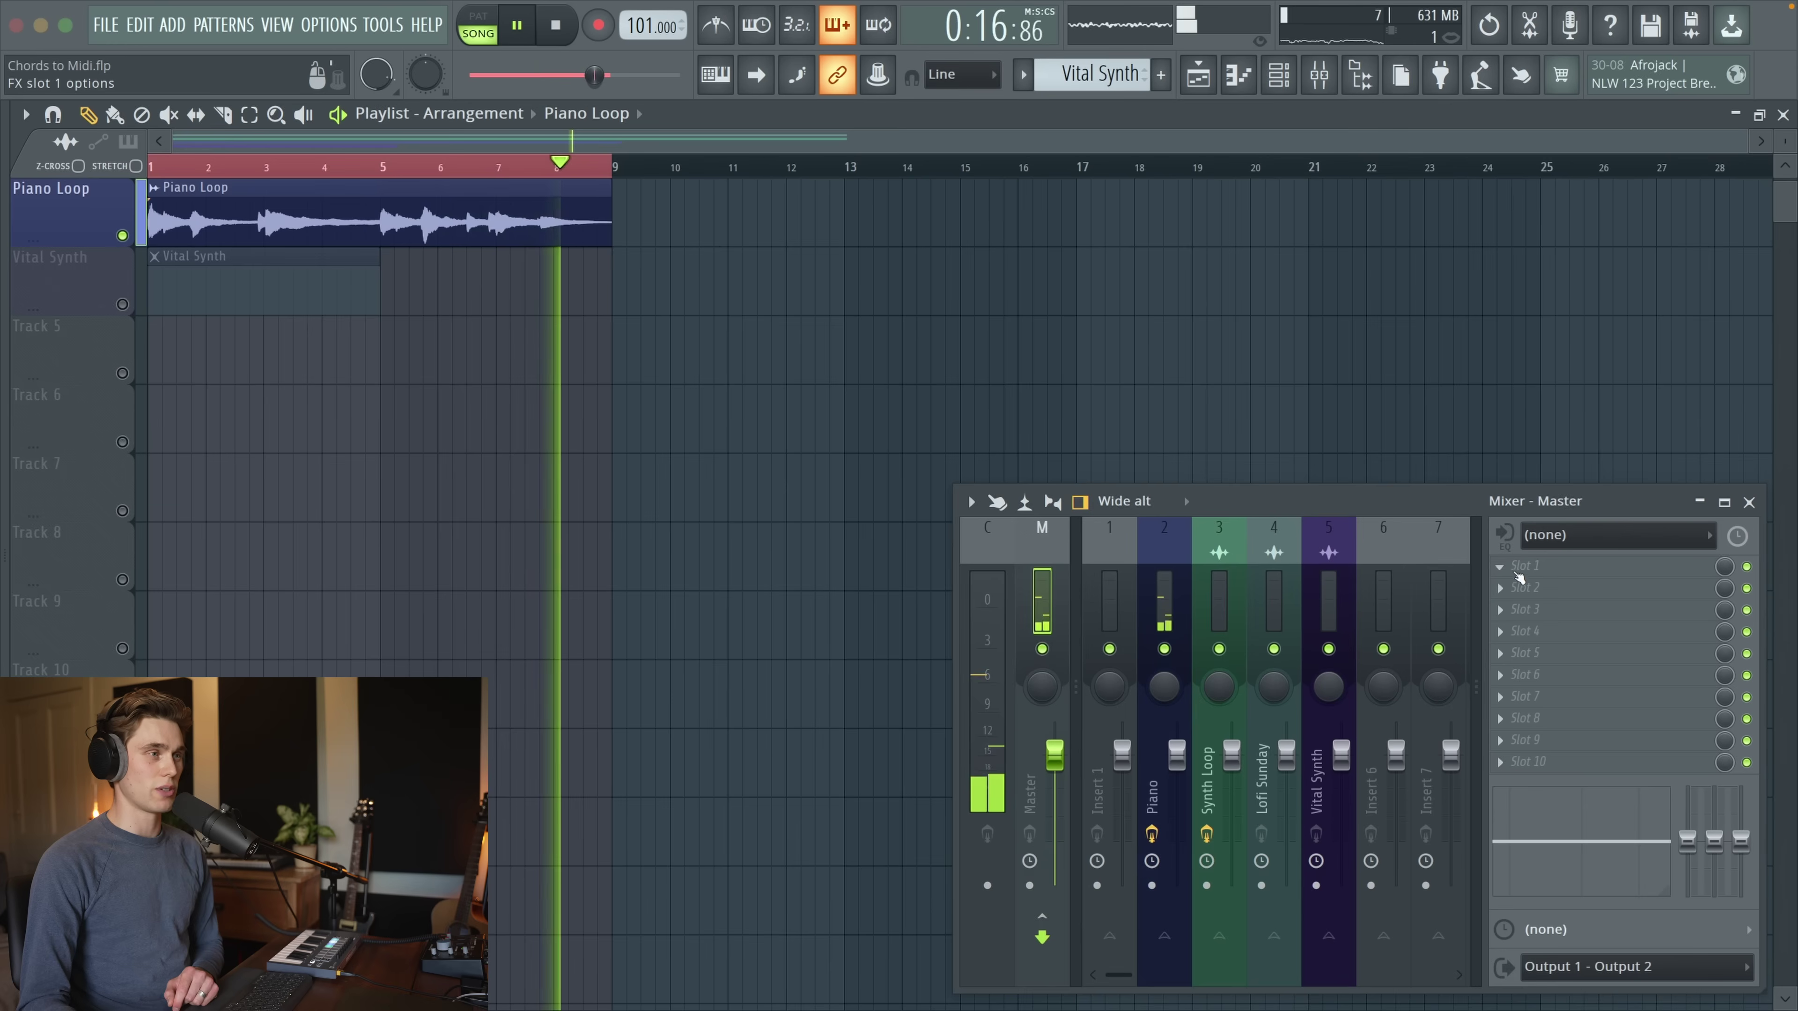
pyautogui.click(1501, 567)
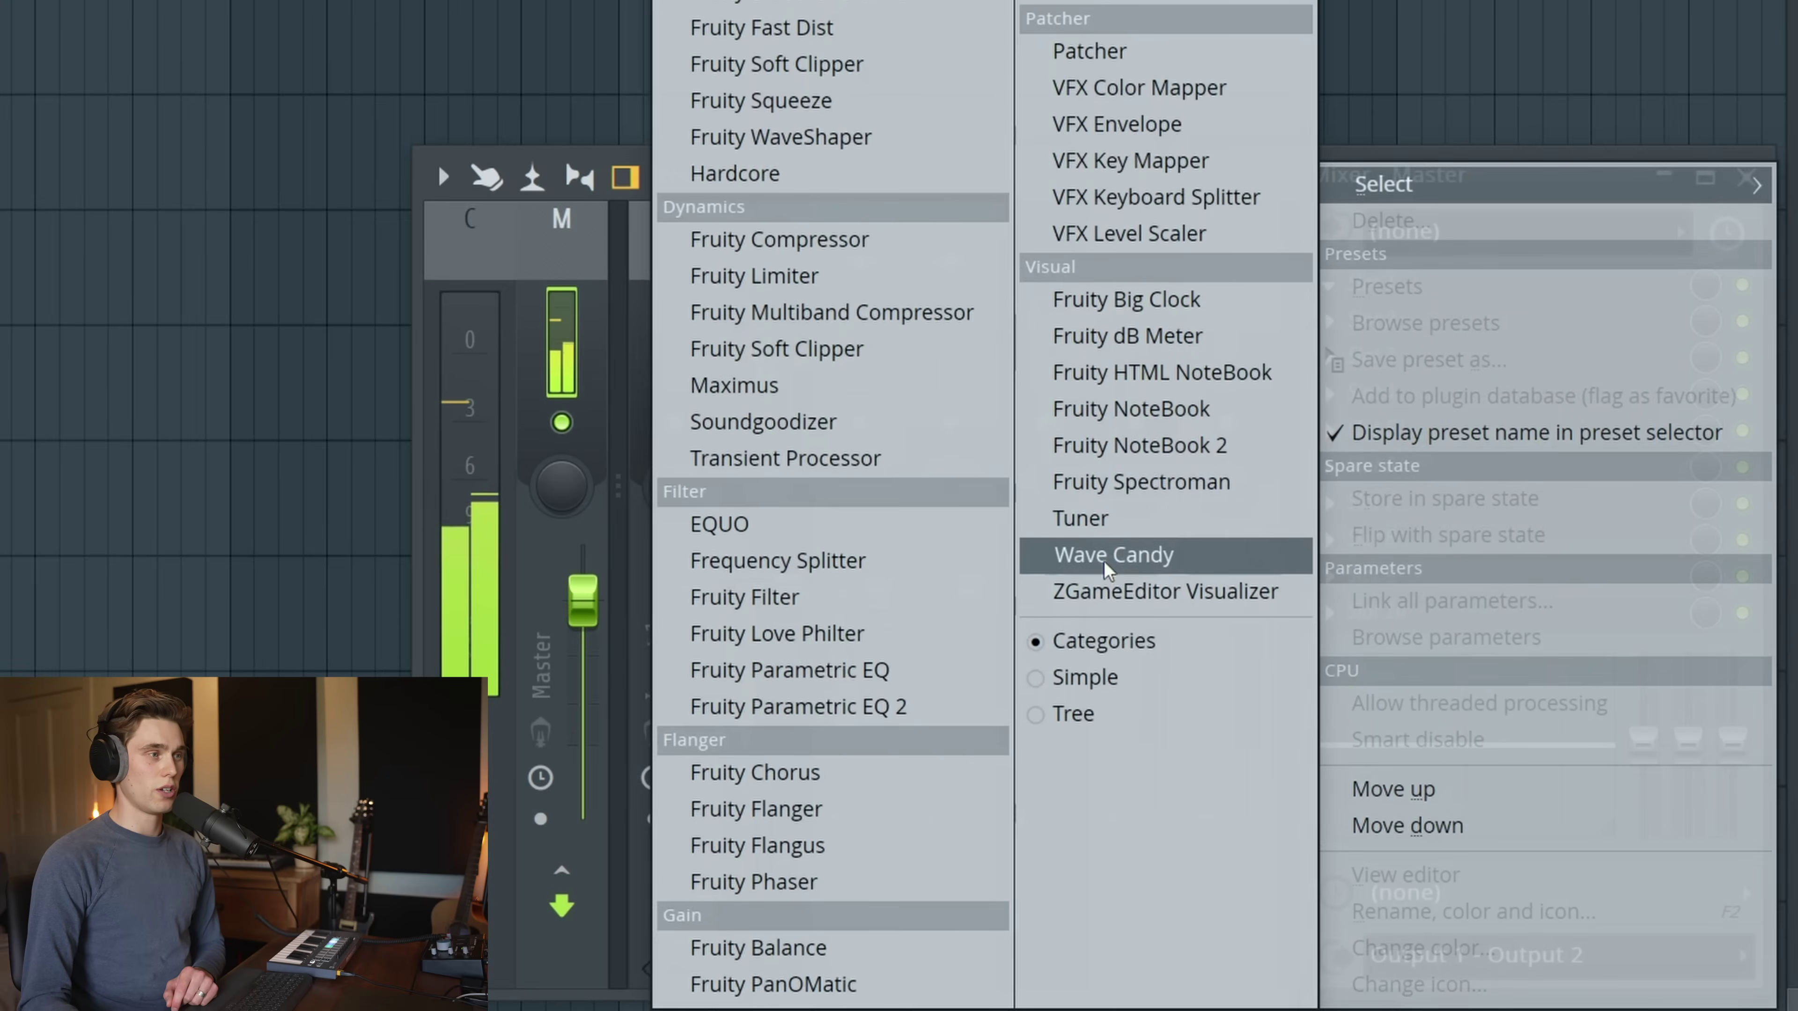
# Load Wave Candy on the Master, close the mixer, and enlarge its display over the playlist
pyautogui.click(1083, 560)
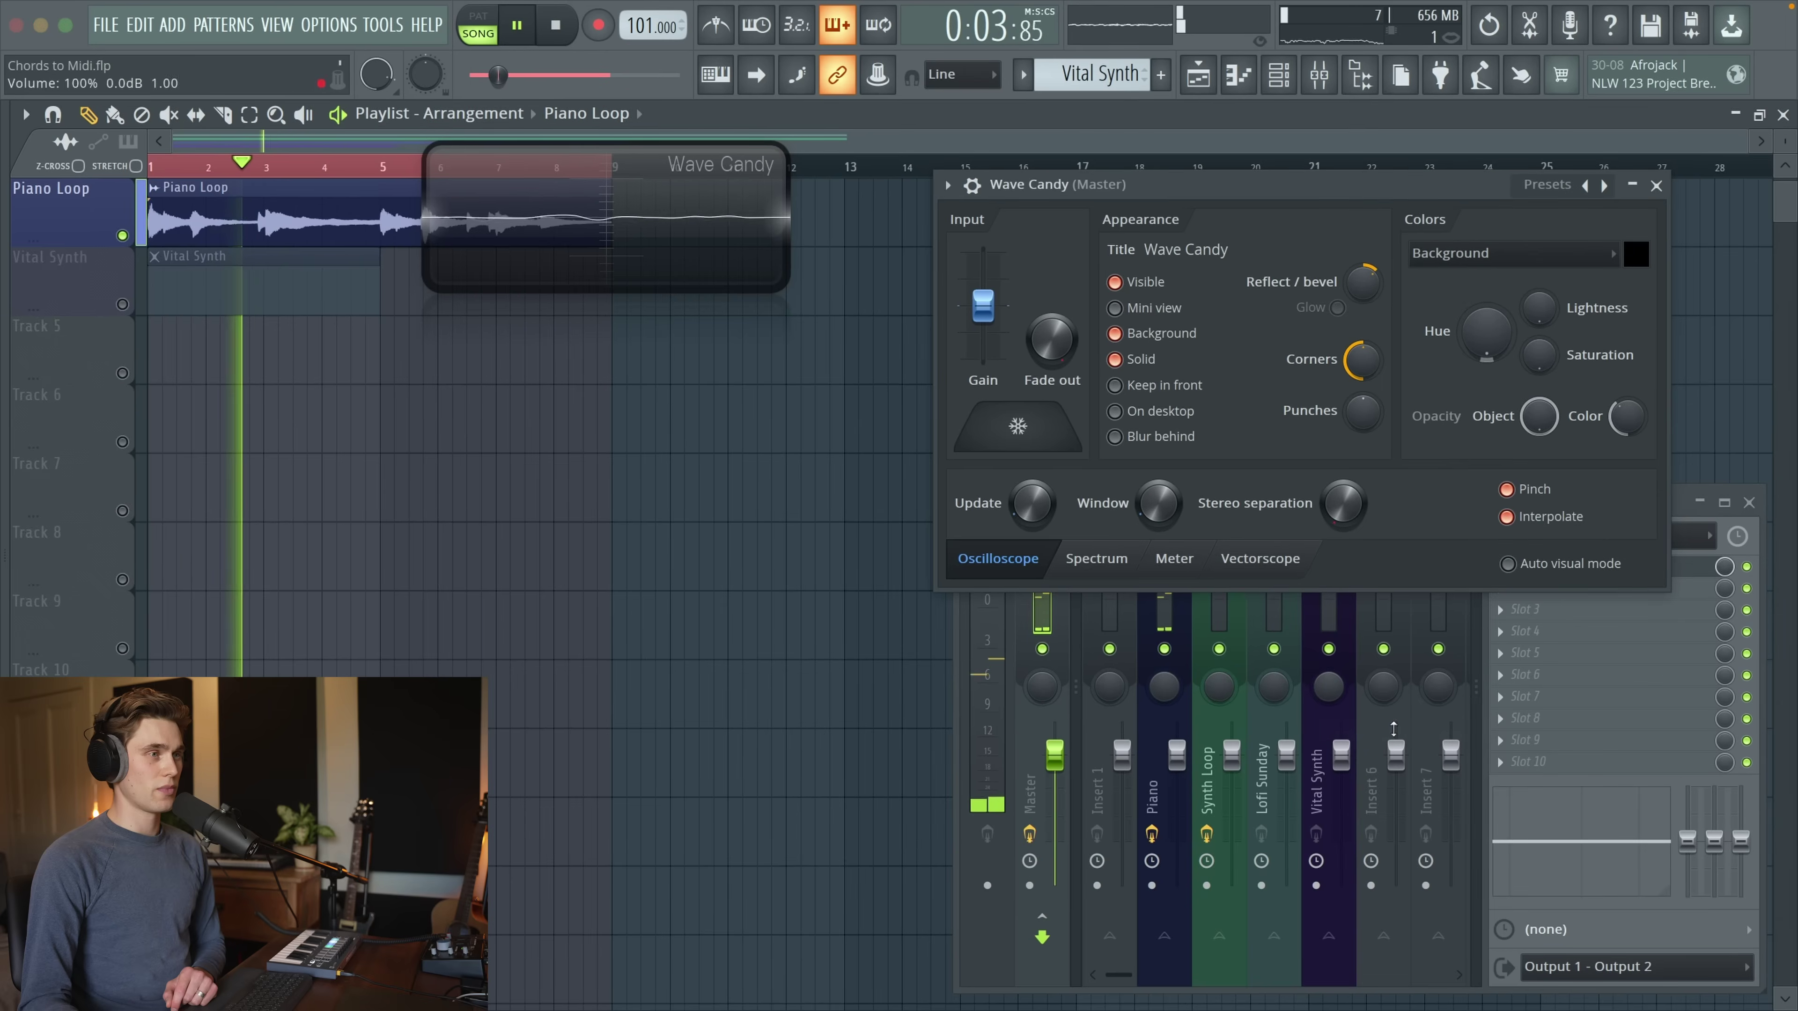
pyautogui.click(1749, 502)
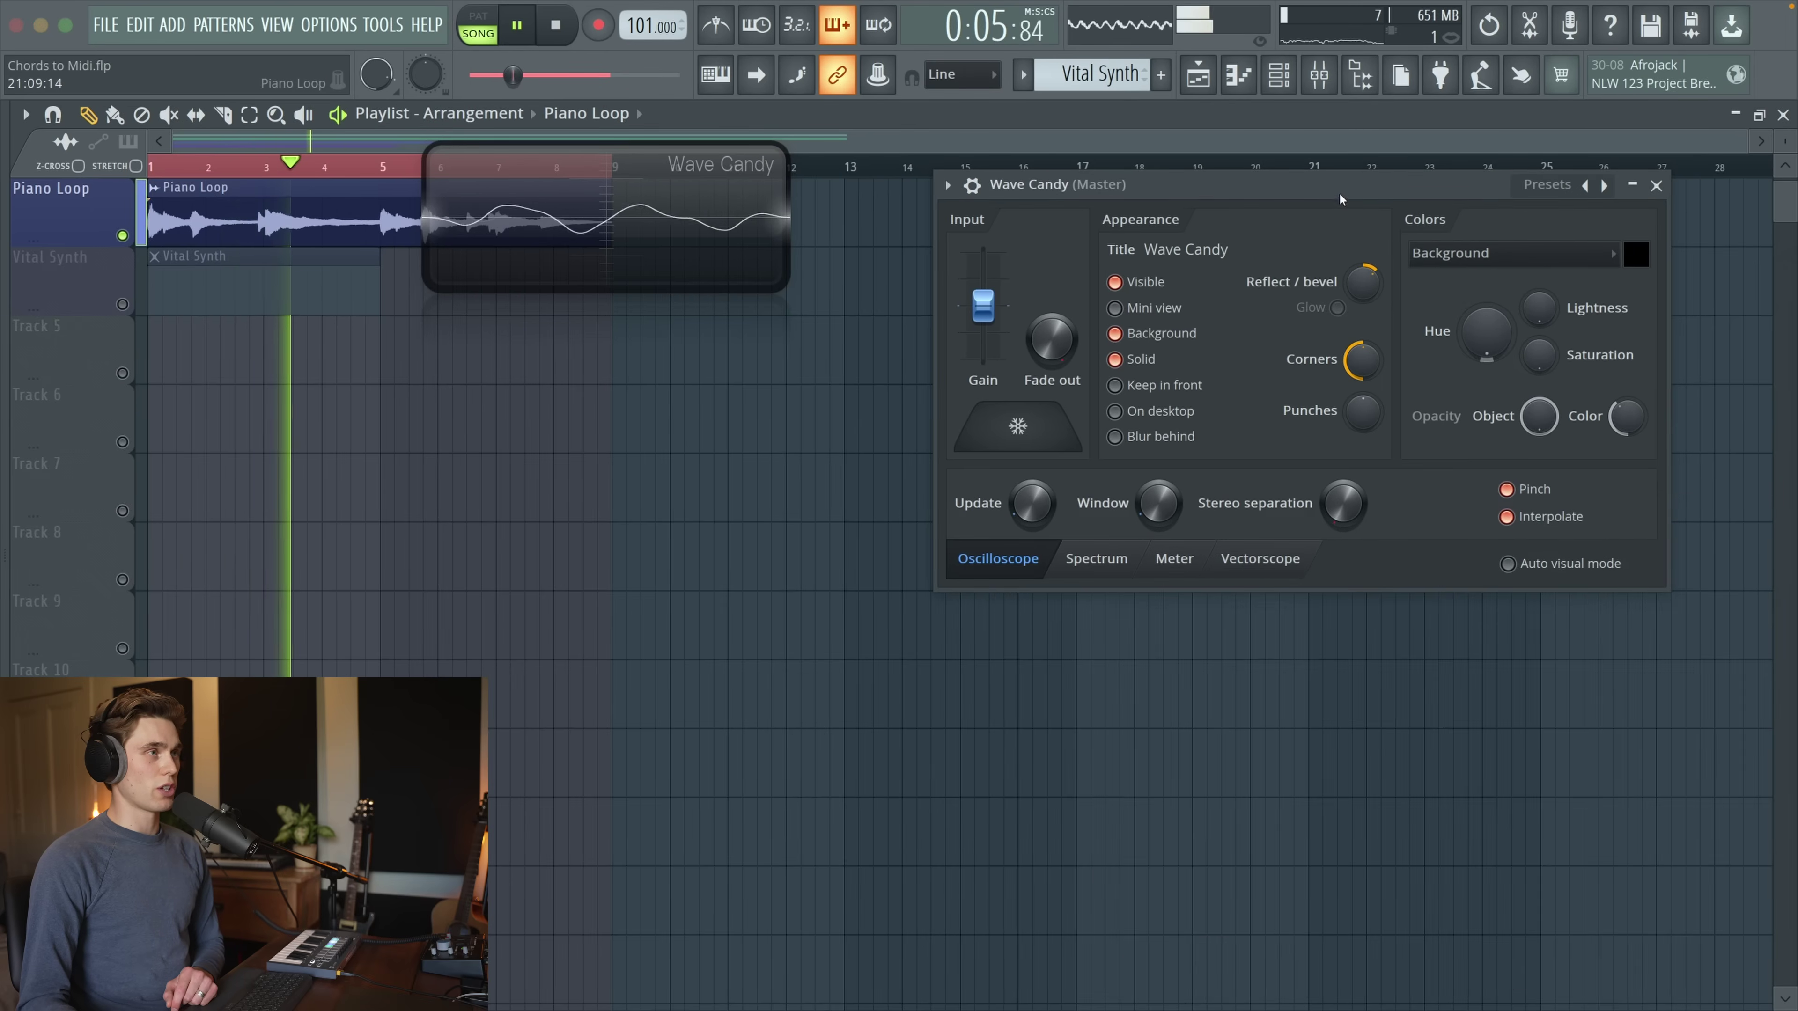
pyautogui.moveTo(1341, 198); pyautogui.dragTo(1333, 197)
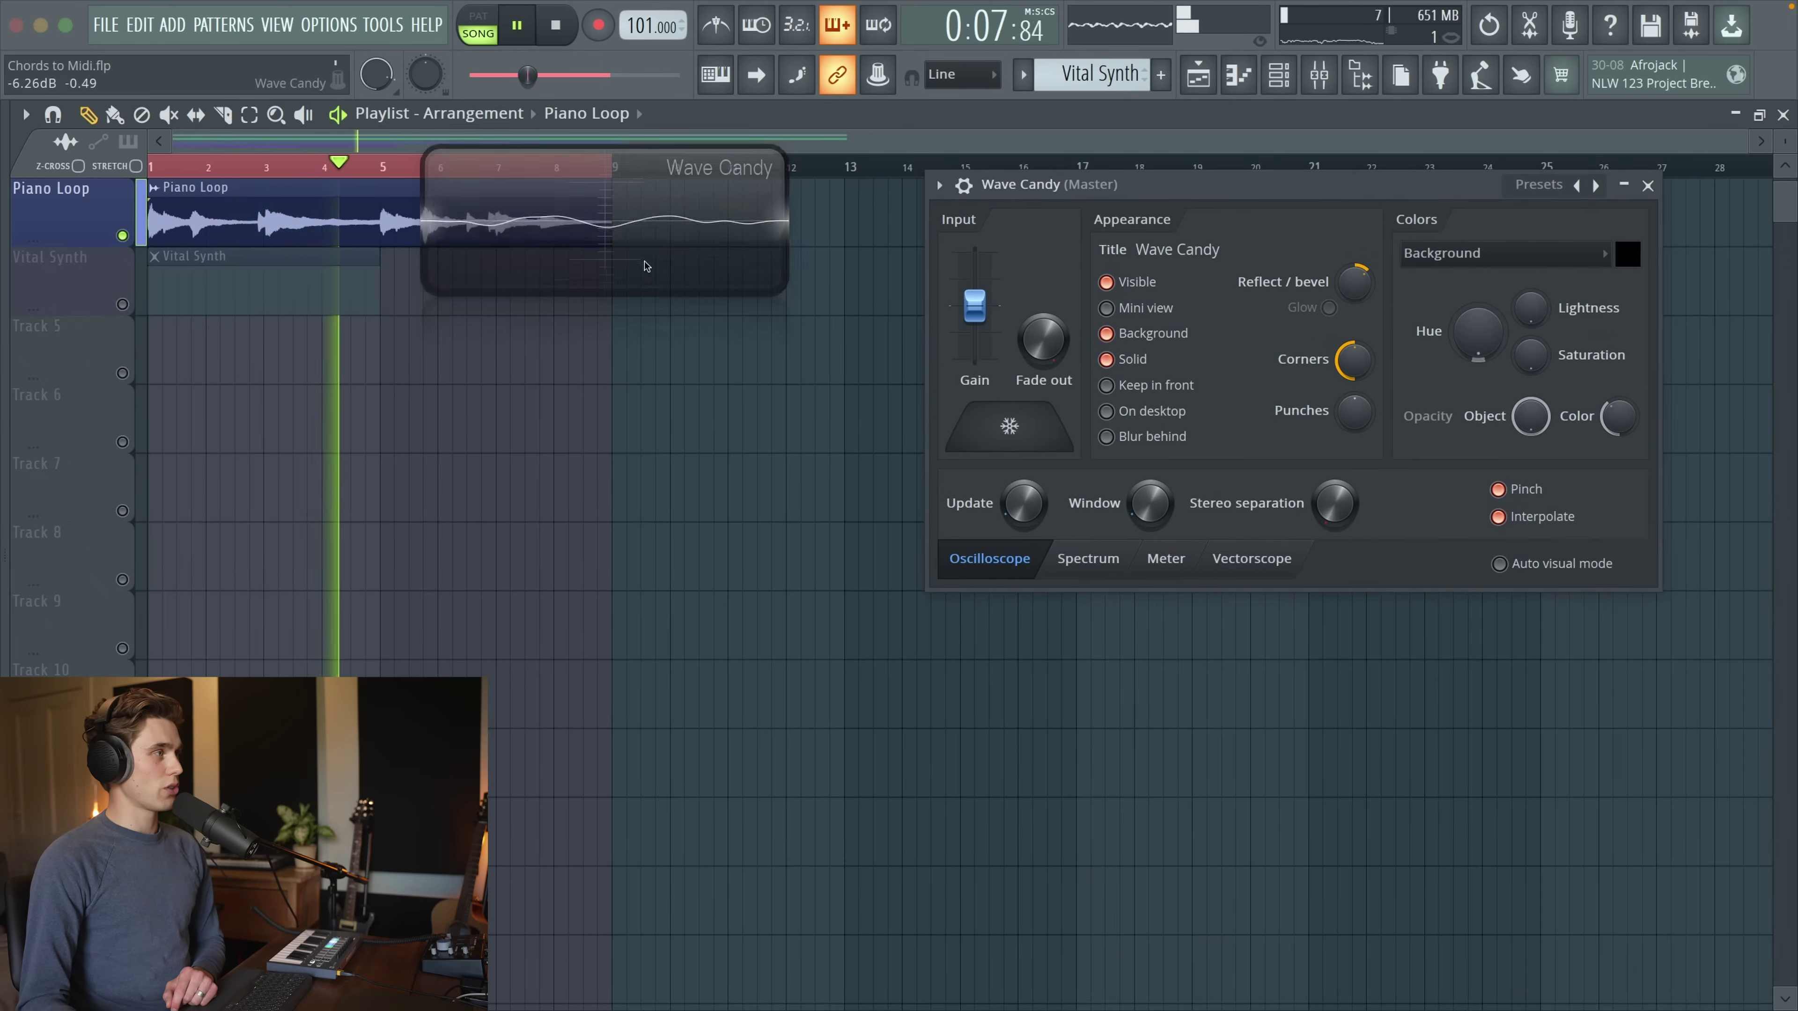
pyautogui.moveTo(651, 259); pyautogui.dragTo(460, 425)
pyautogui.moveTo(595, 469); pyautogui.dragTo(776, 712)
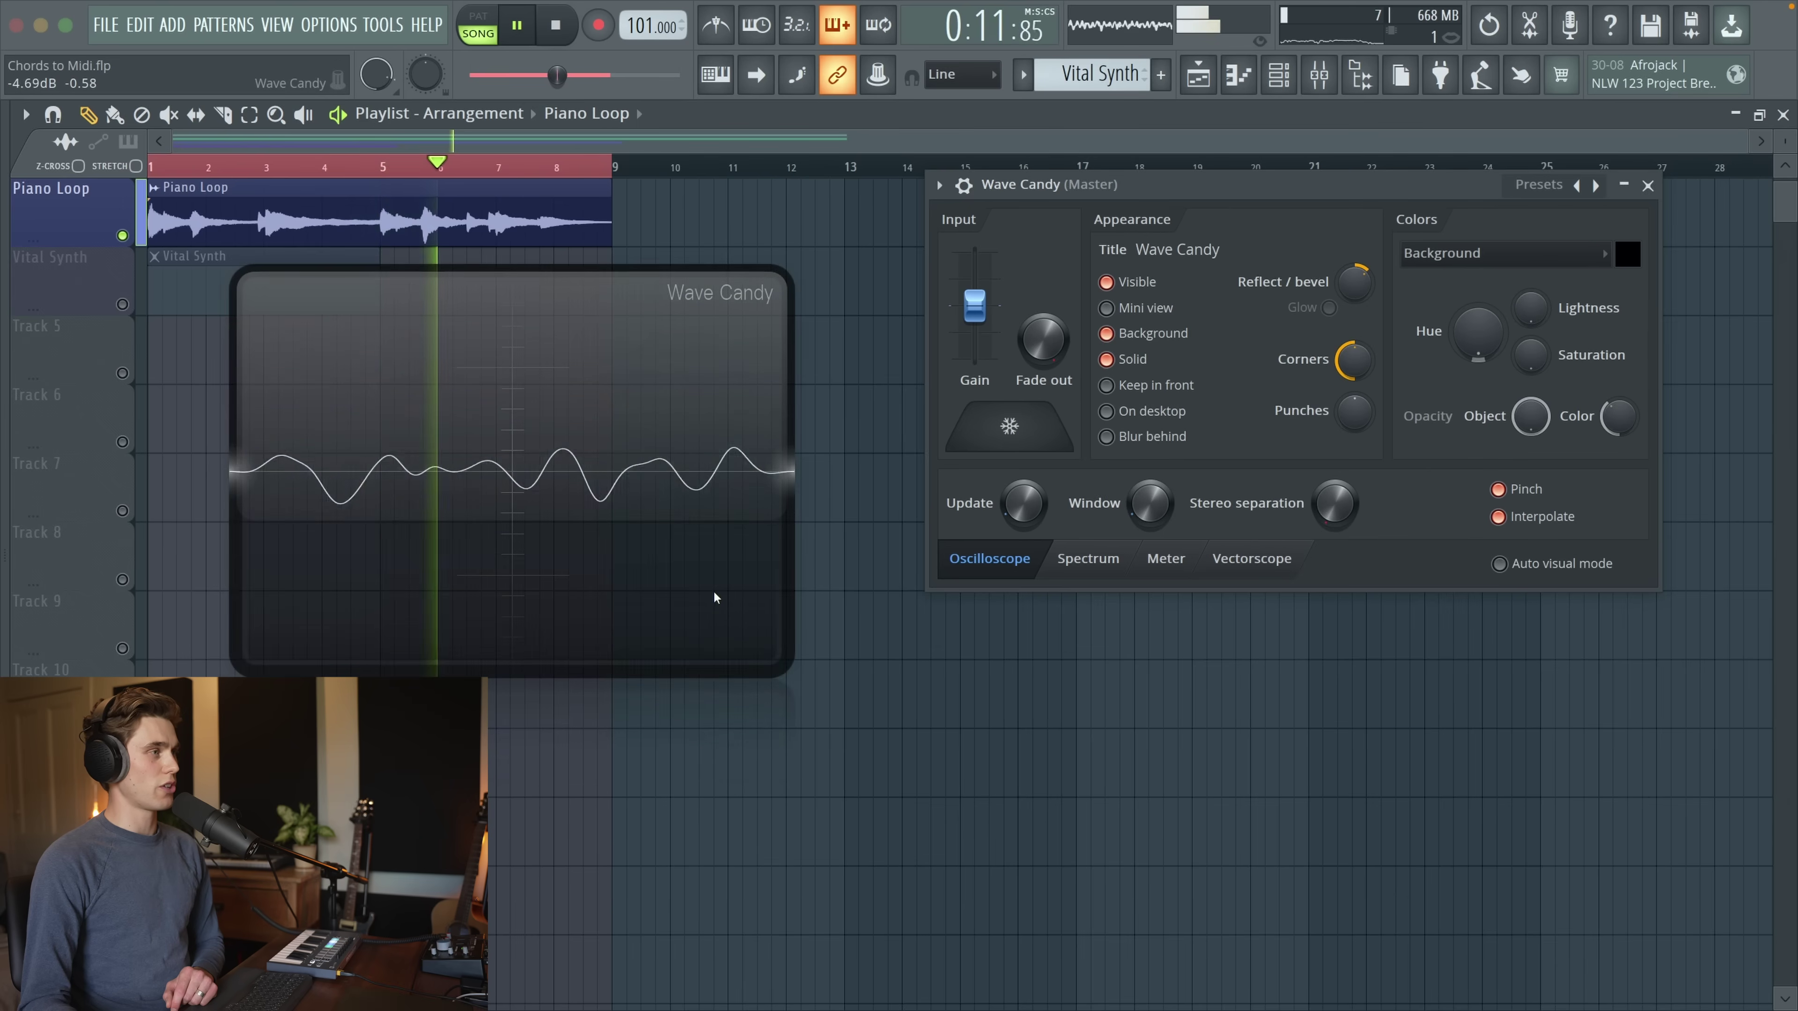
# Switch Wave Candy to Spectrum with a logarithmic piano-key axis at 4096 bands
pyautogui.click(1088, 558)
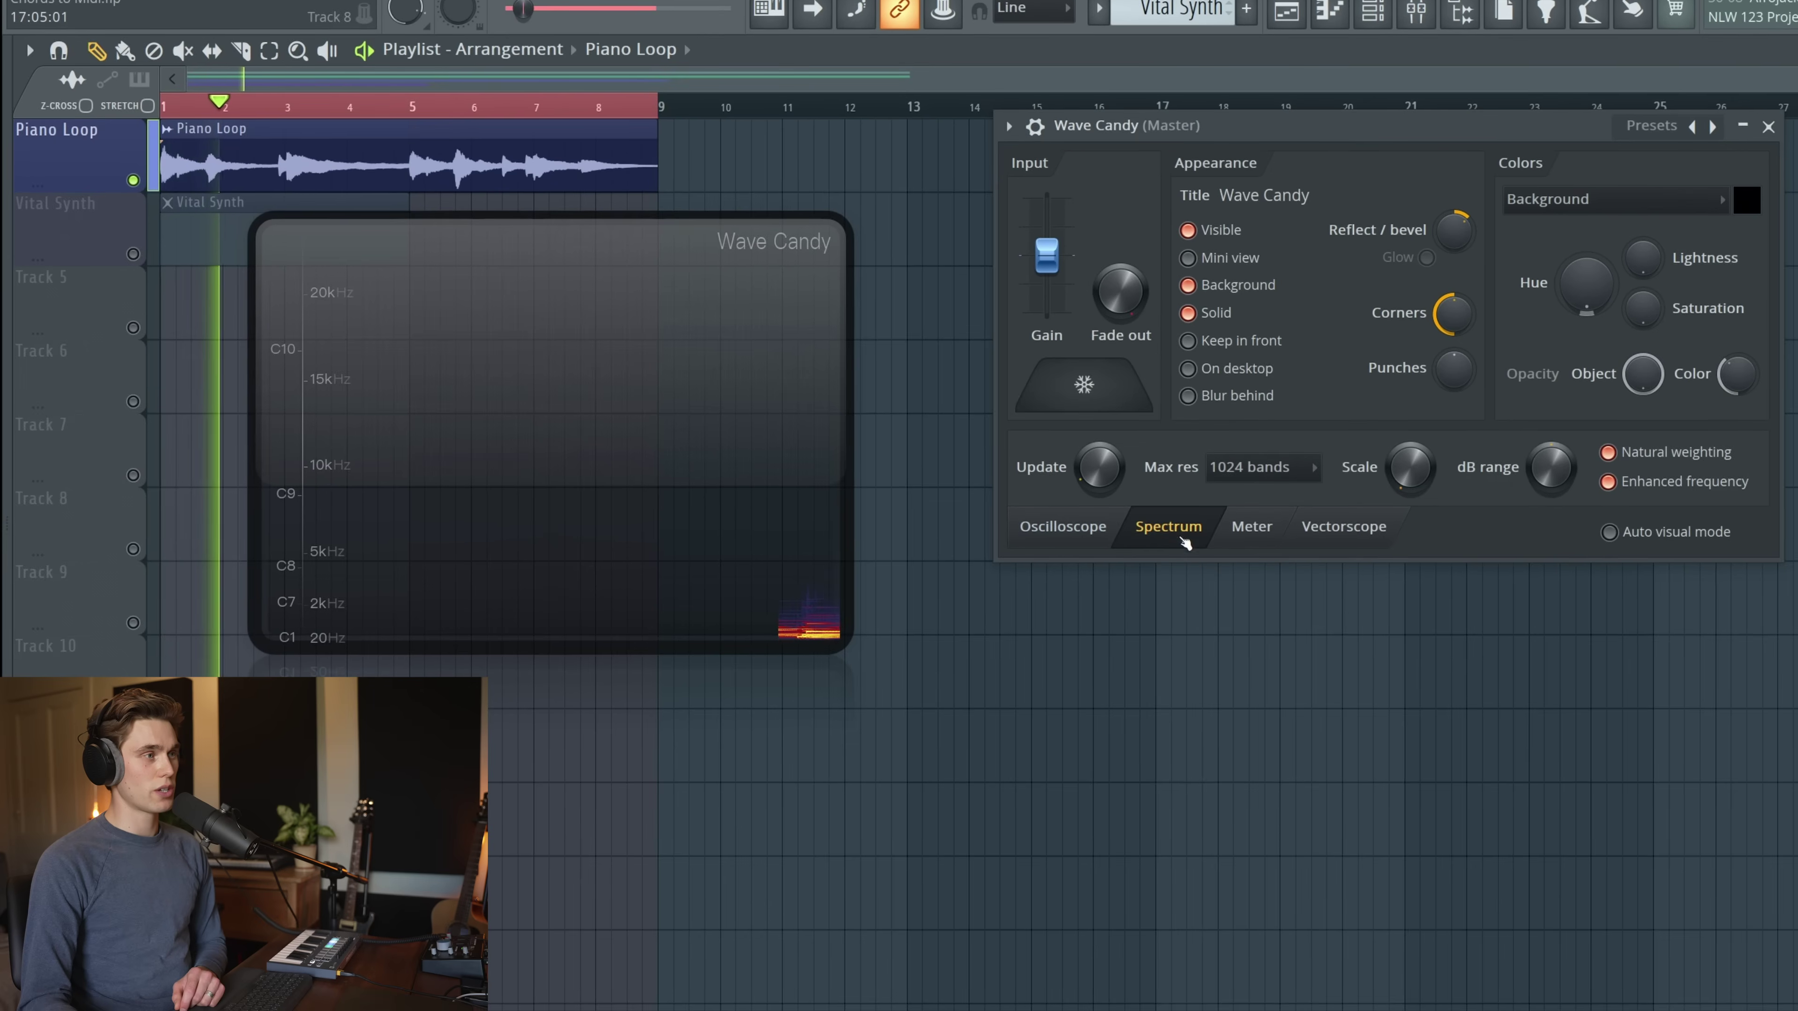
pyautogui.moveTo(1436, 482); pyautogui.dragTo(1436, 418)
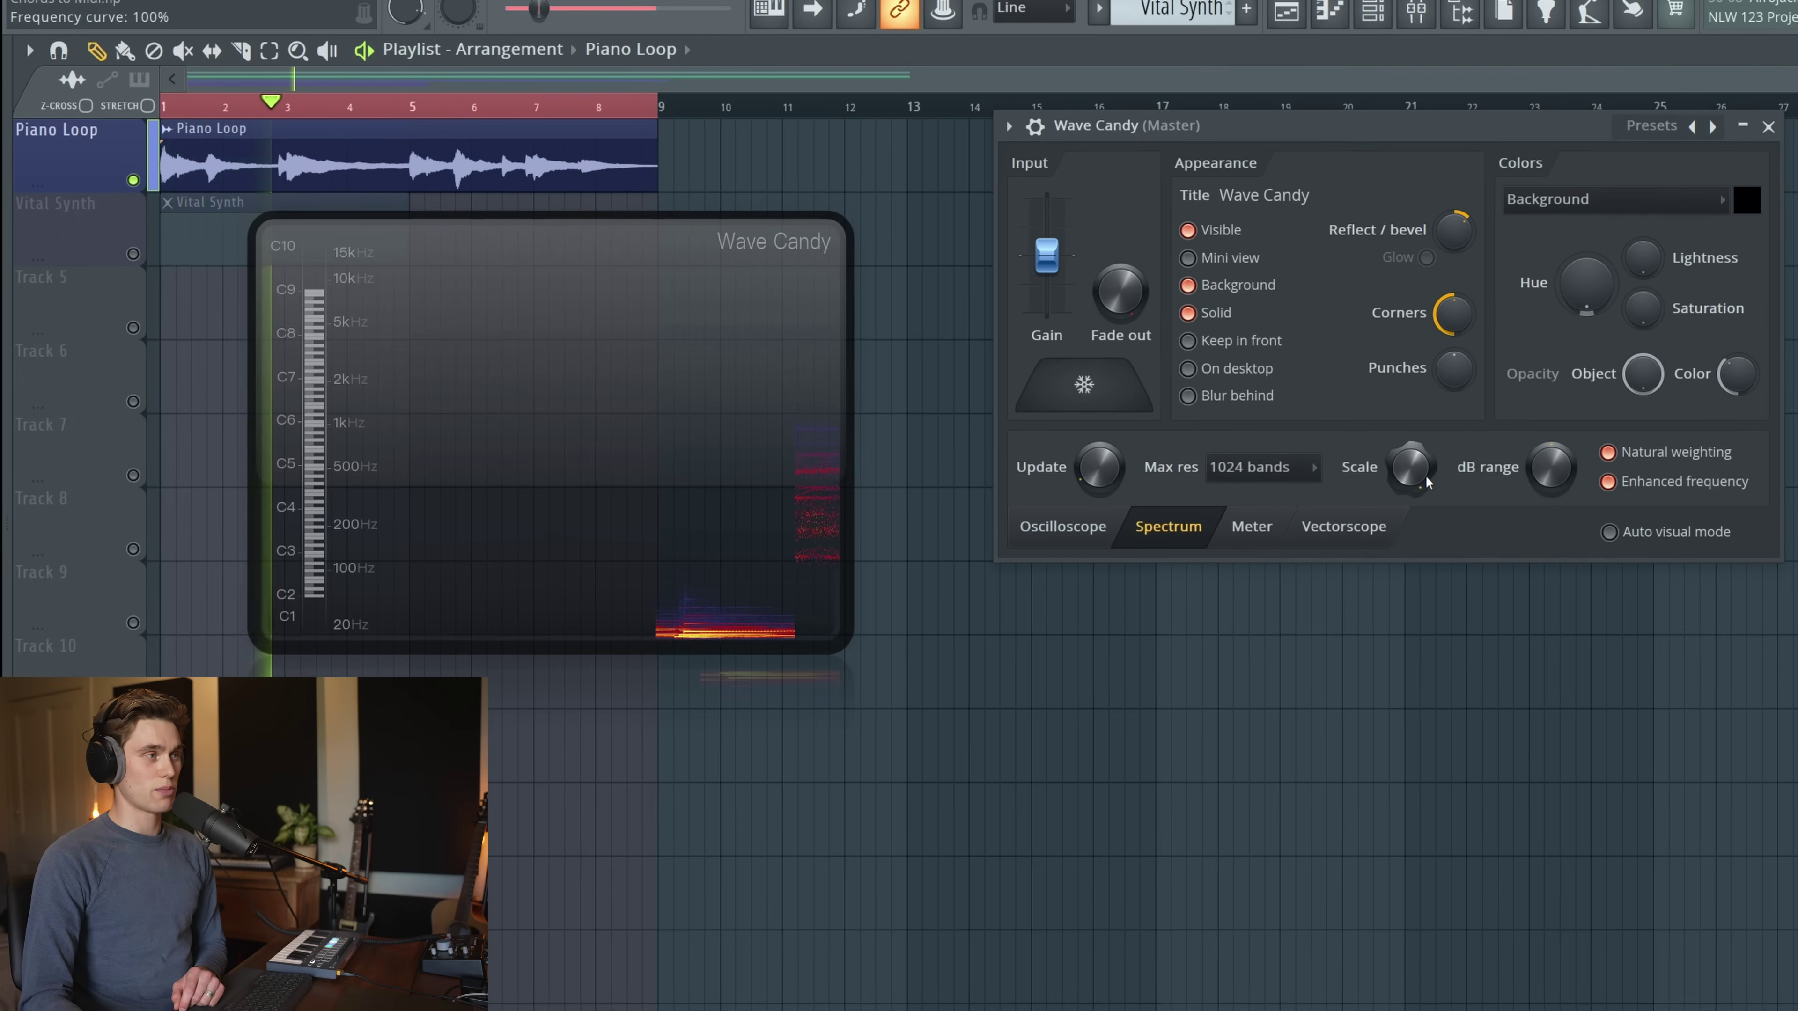
pyautogui.click(1295, 472)
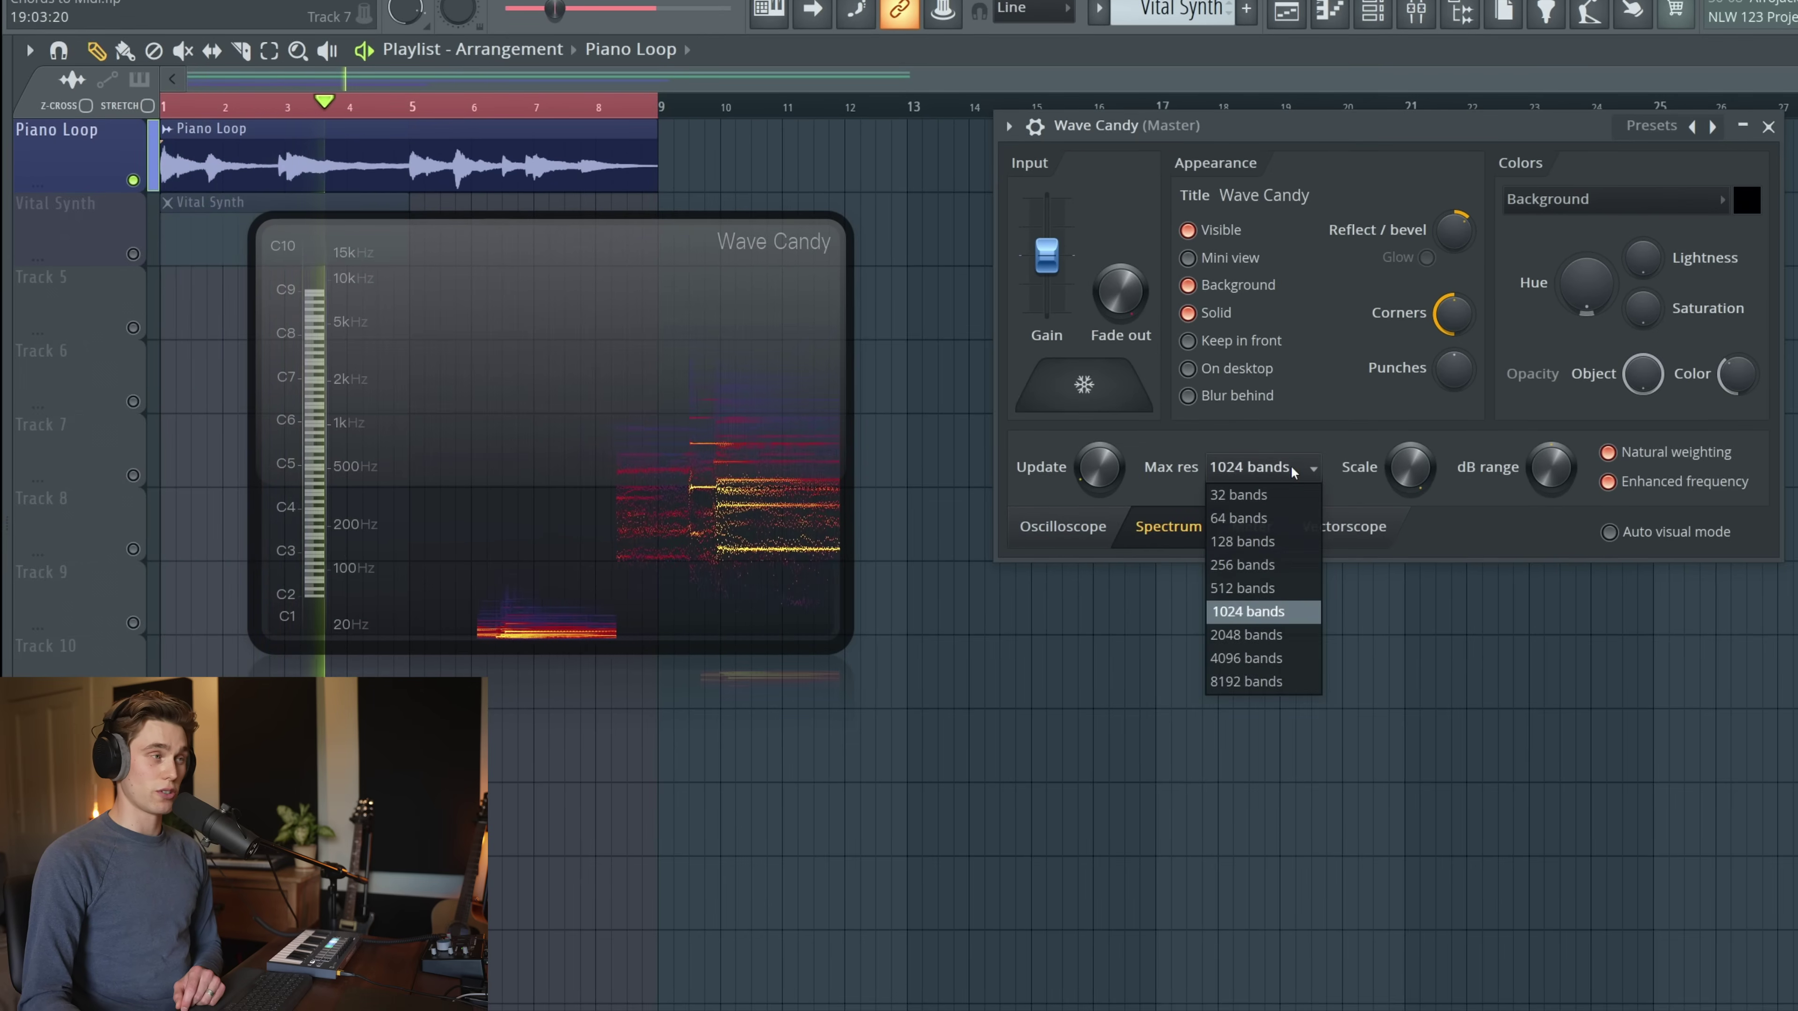
pyautogui.click(1231, 658)
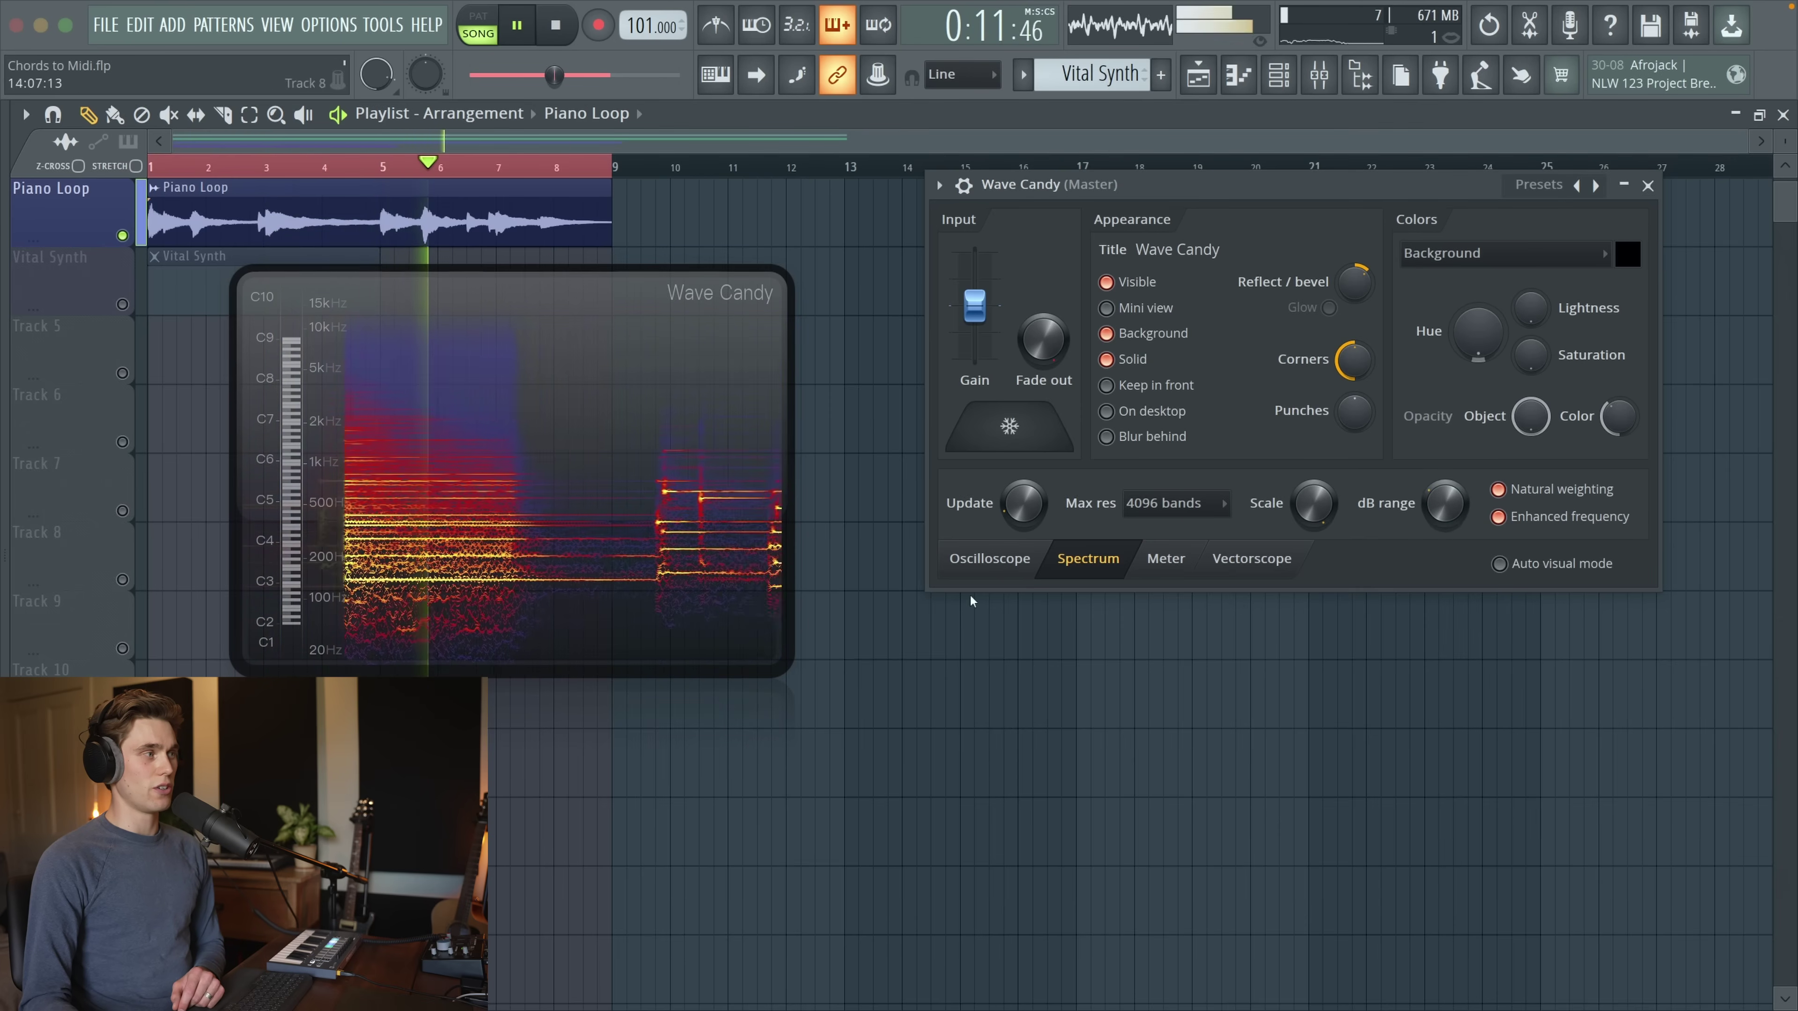
# Stop playback and toggle the Wave Candy spectrum freeze on, then off
pyautogui.press('space')
pyautogui.click(1019, 427)
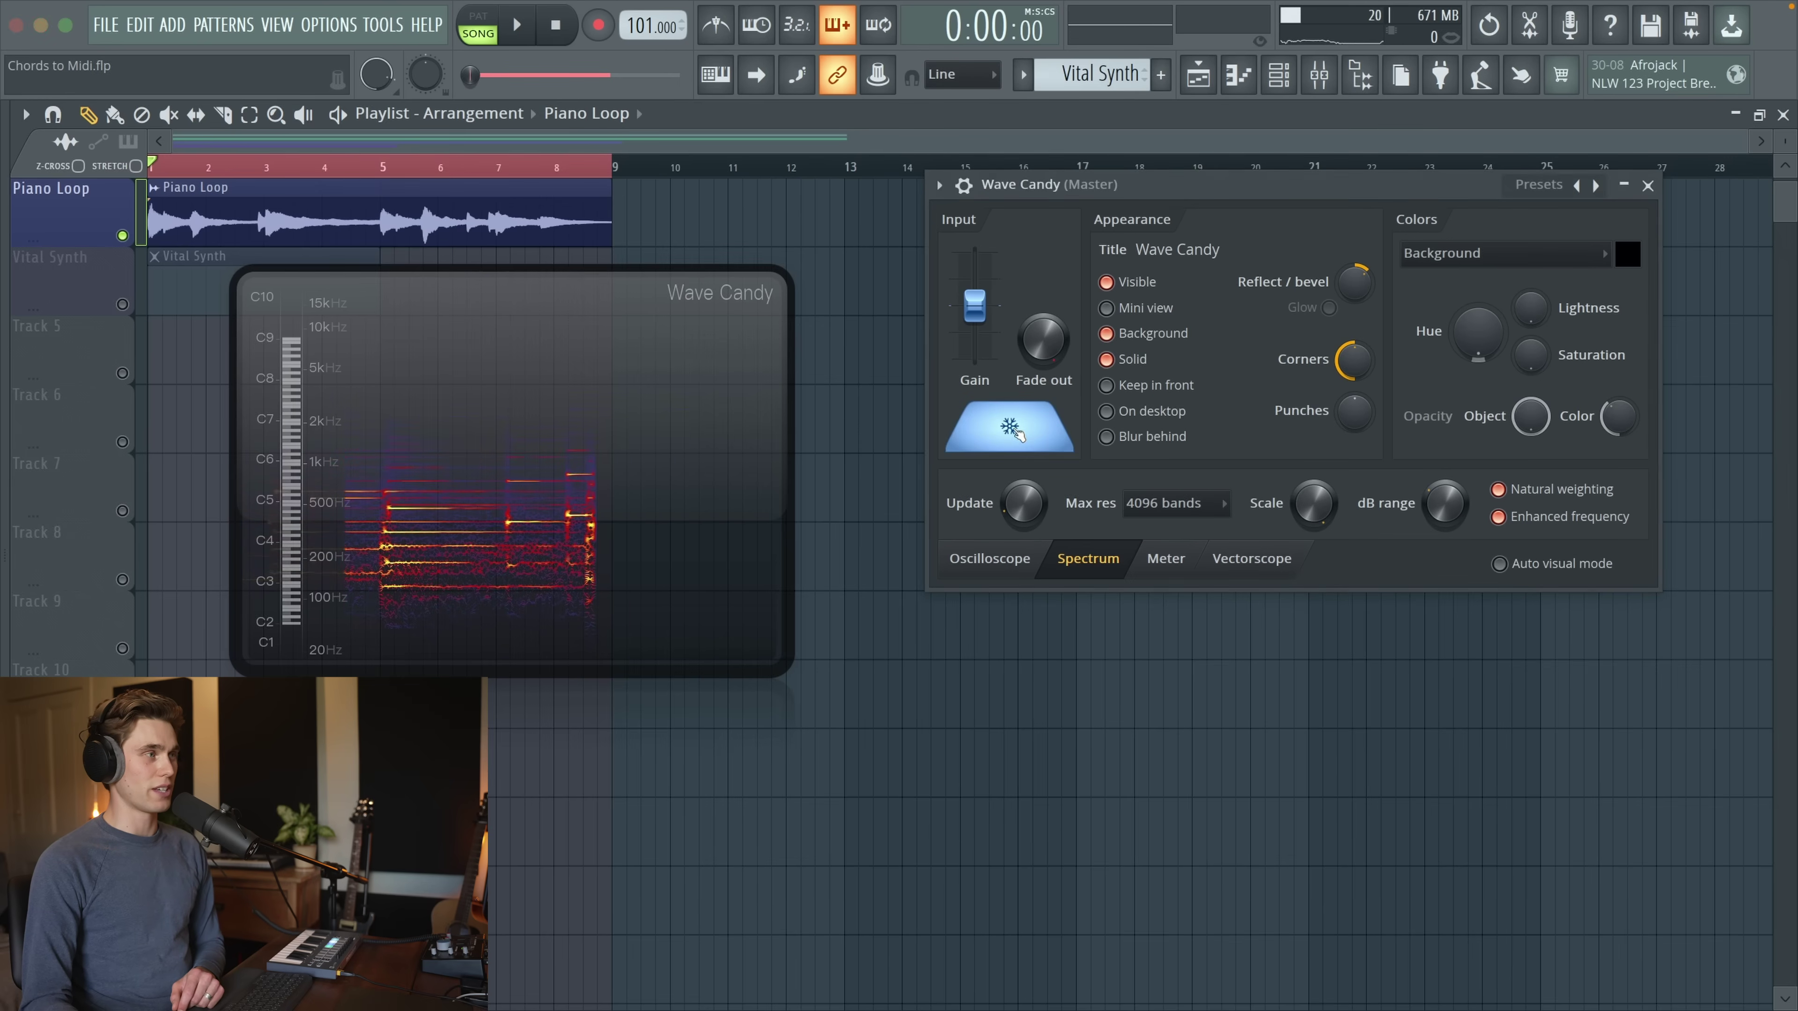
pyautogui.click(504, 471)
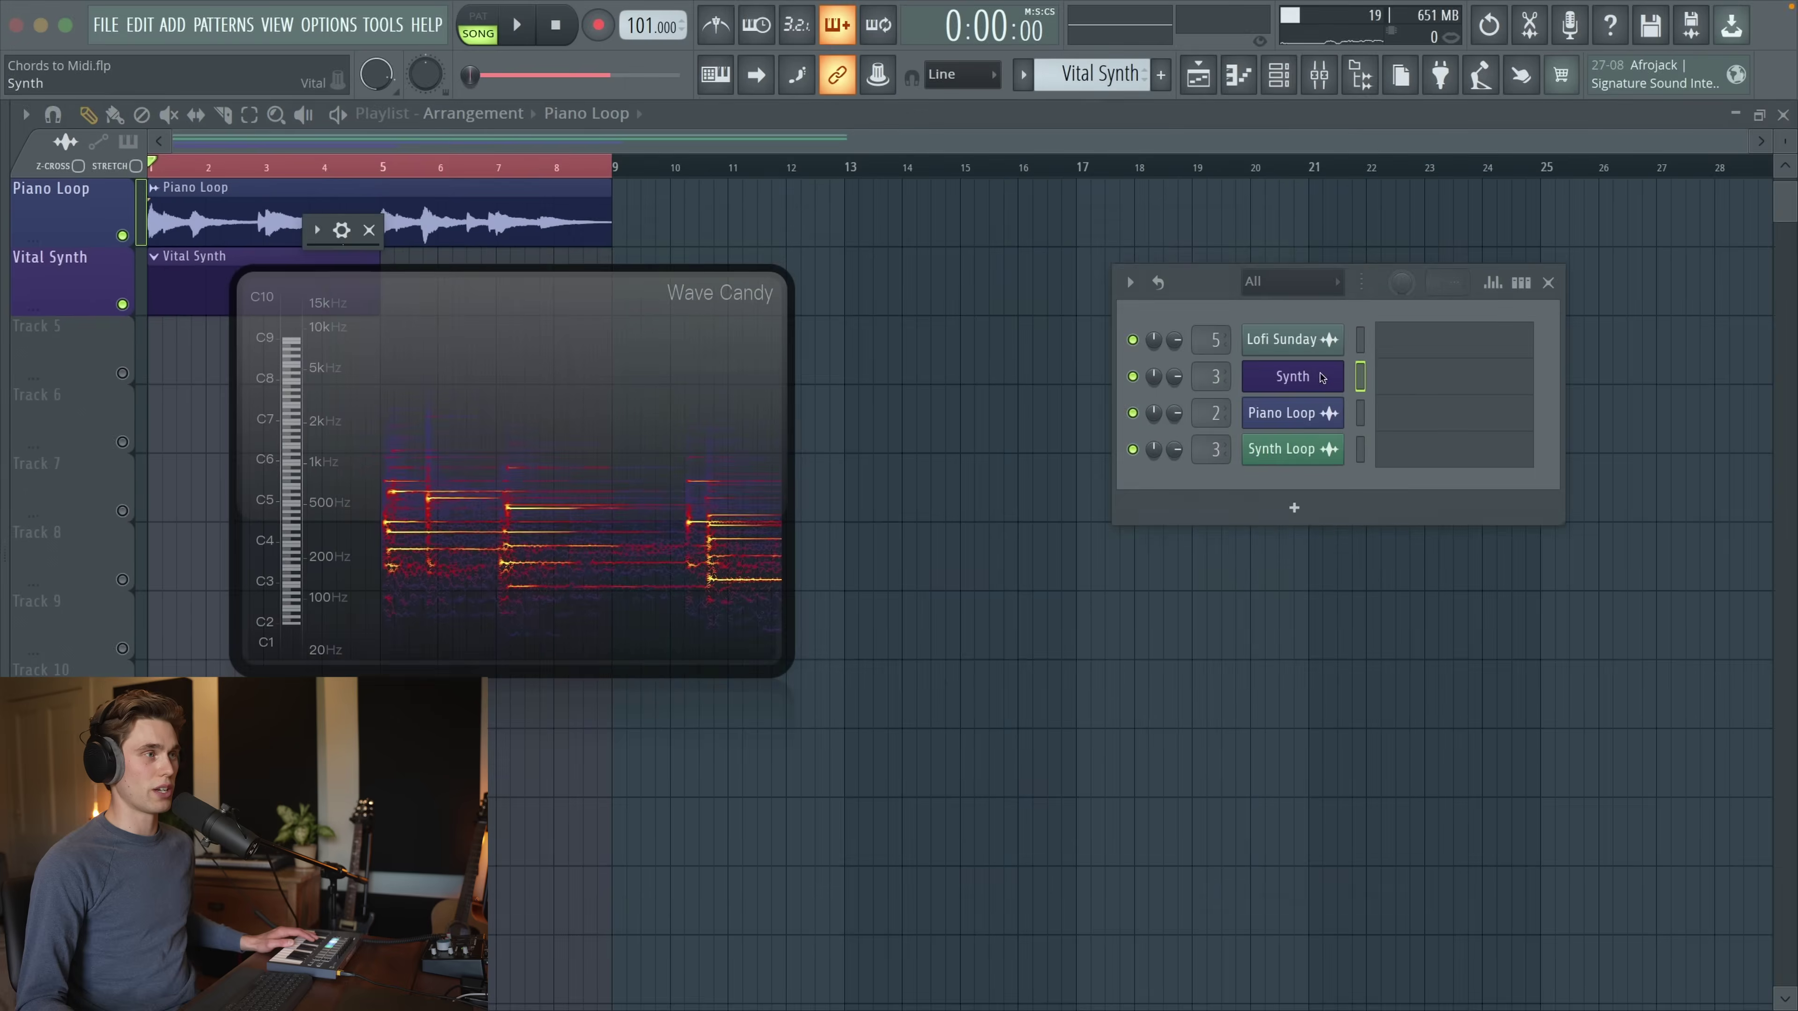
# Close Vital and bring up the Synth channel's piano roll beside the spectrum
pyautogui.click(1322, 377)
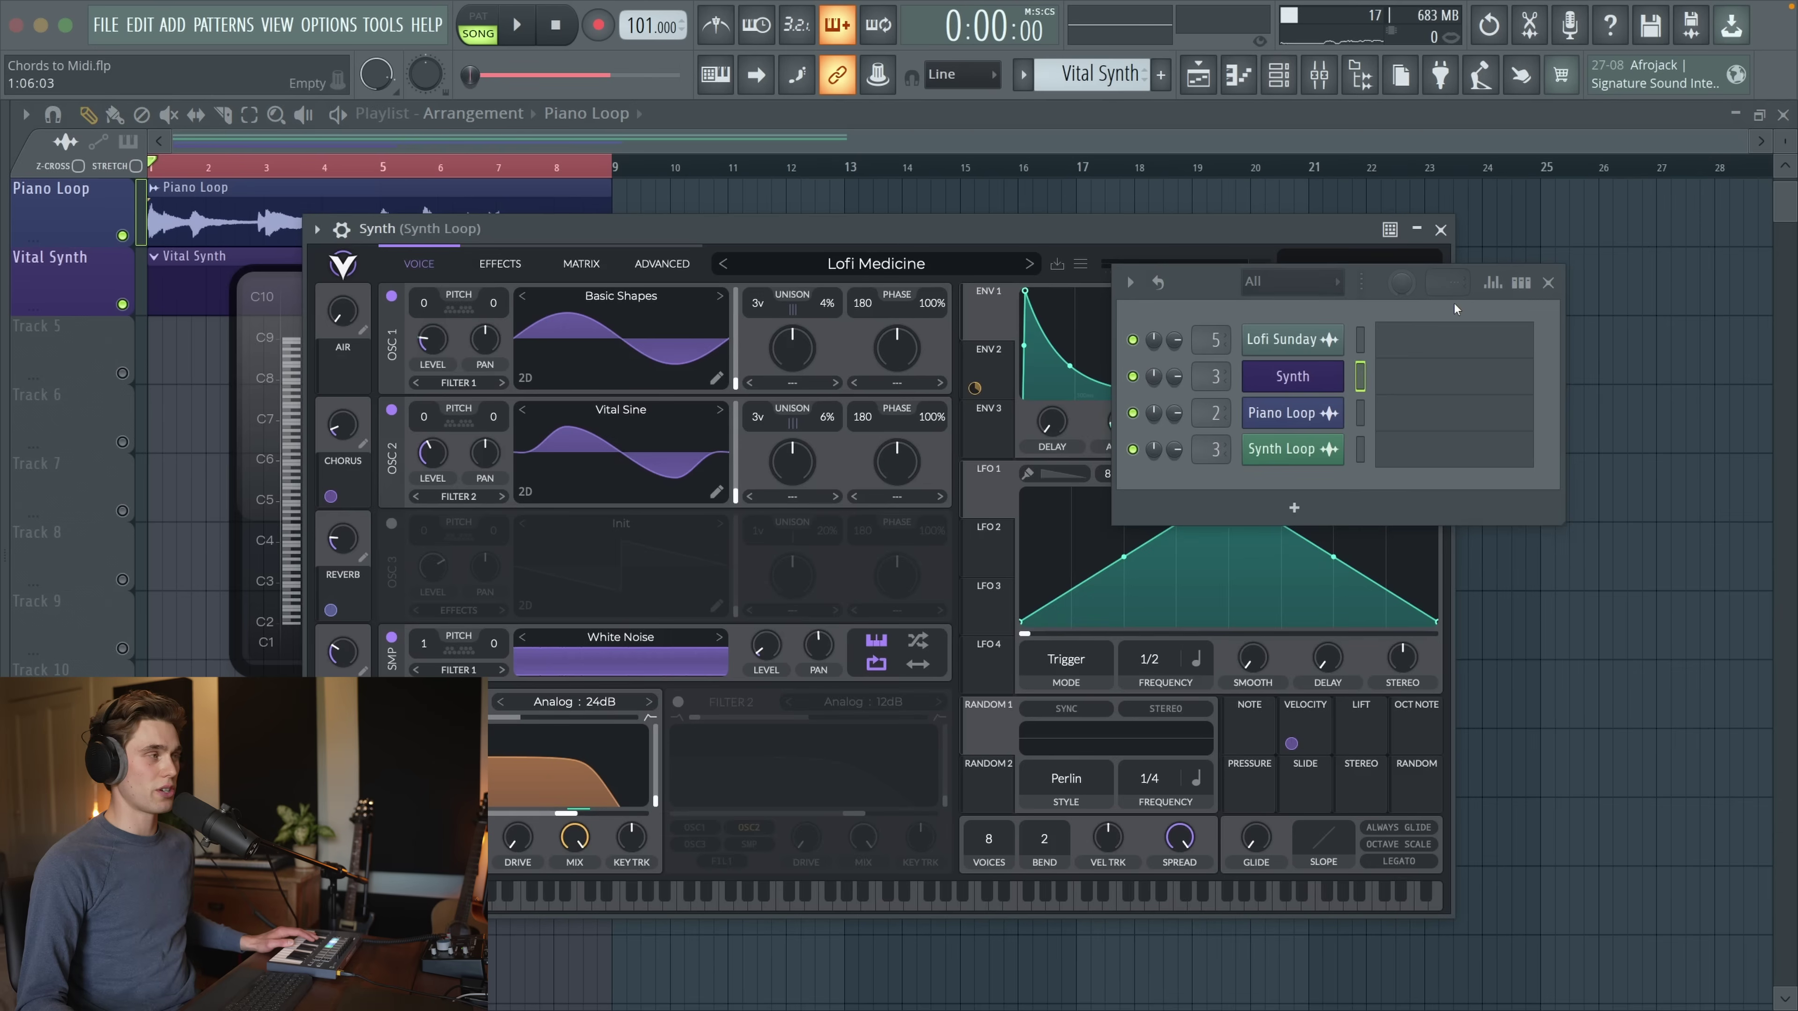
pyautogui.click(1441, 229)
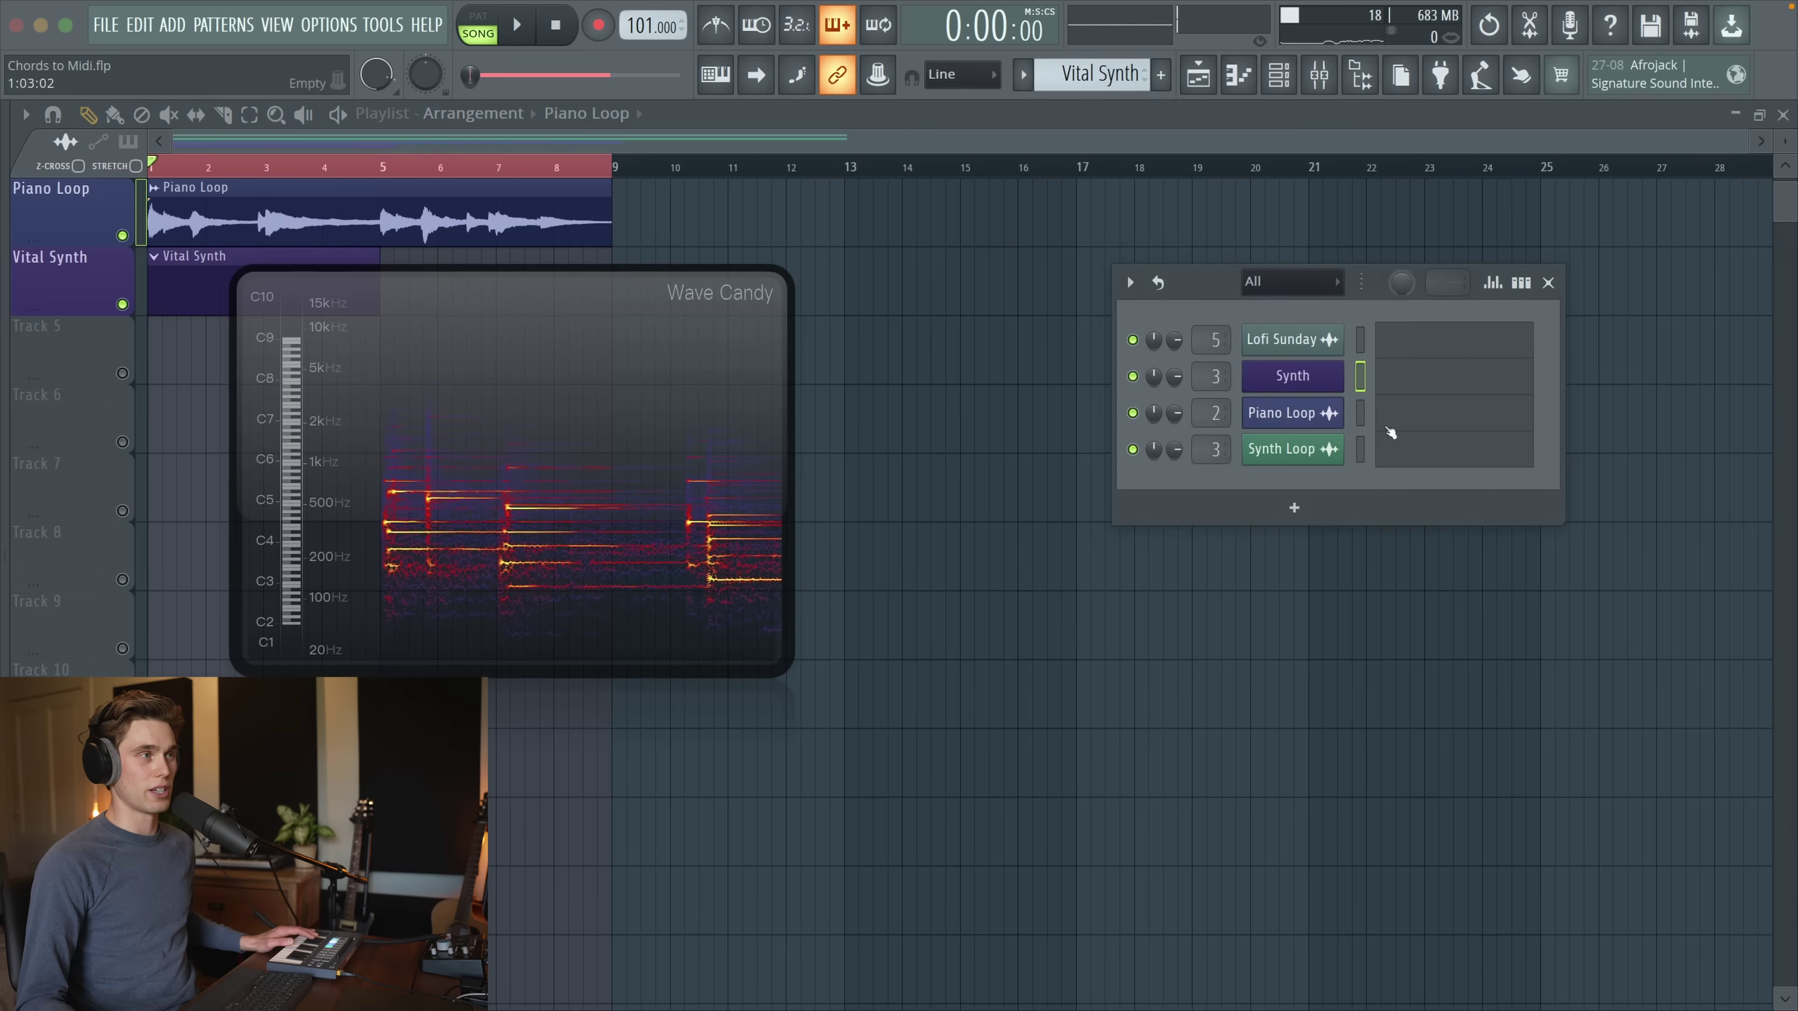
pyautogui.rightClick(1309, 376)
pyautogui.click(1410, 378)
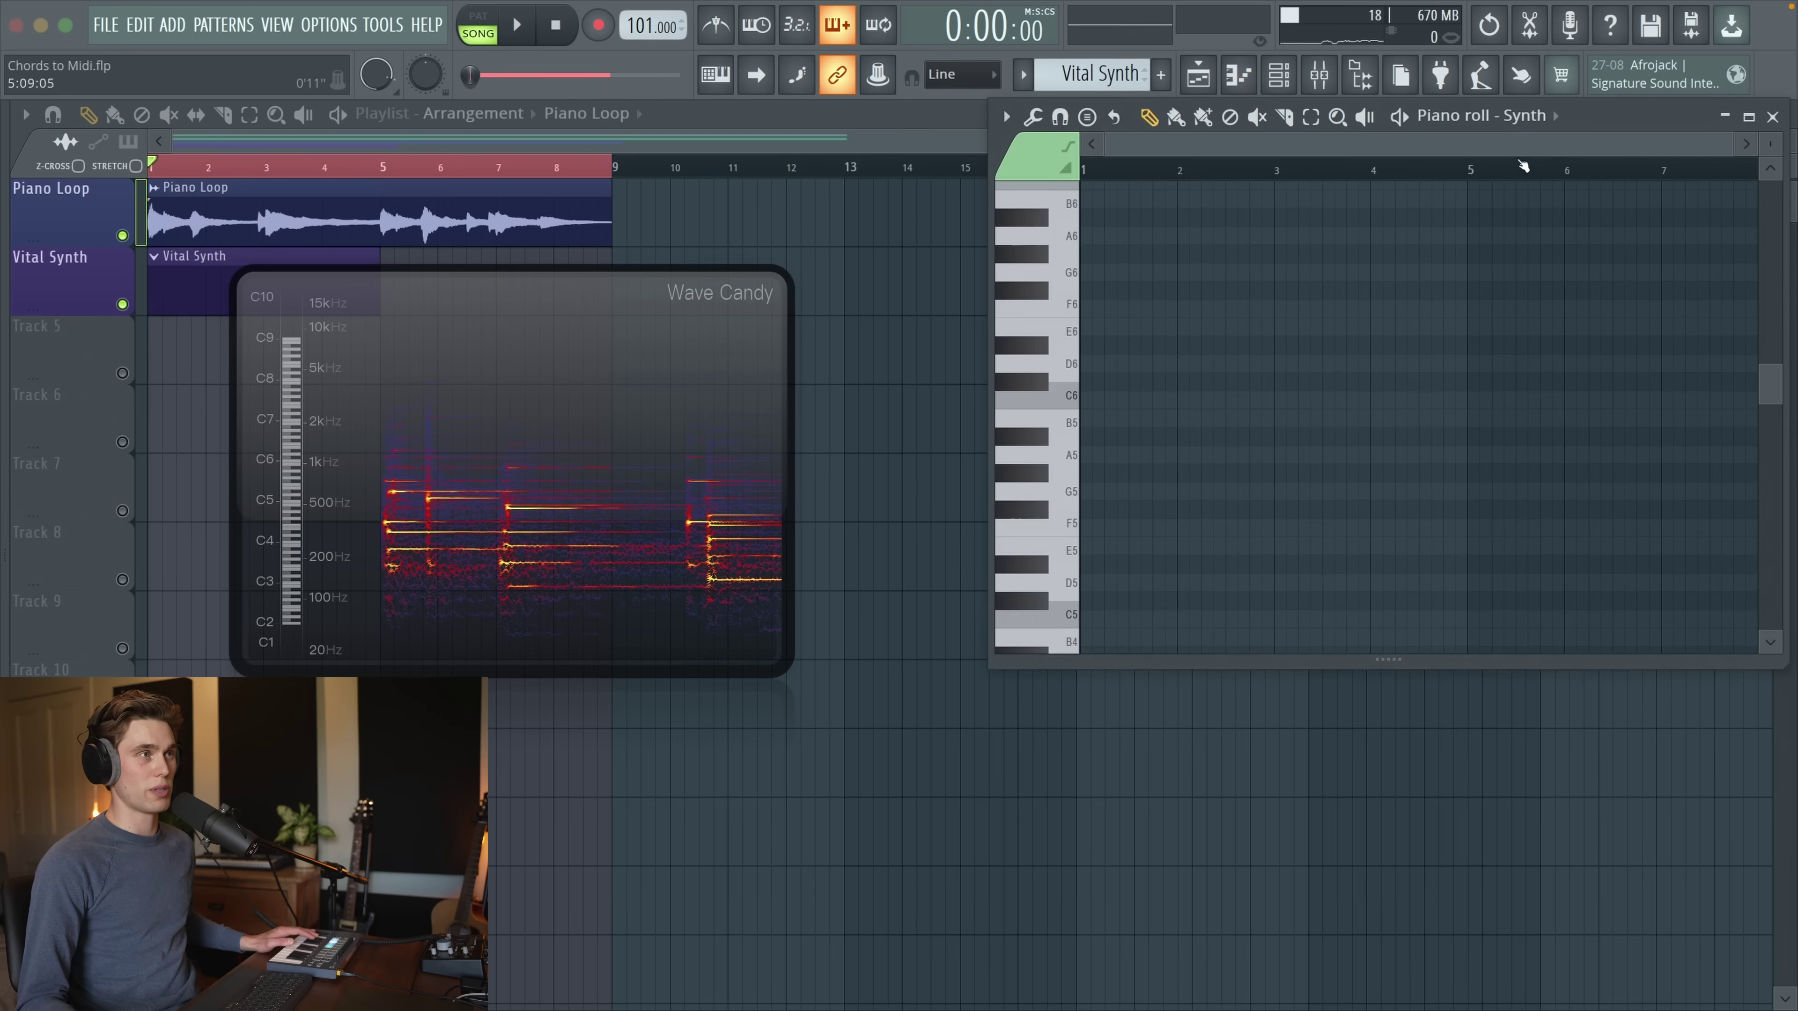
pyautogui.moveTo(1584, 115); pyautogui.dragTo(1538, 157)
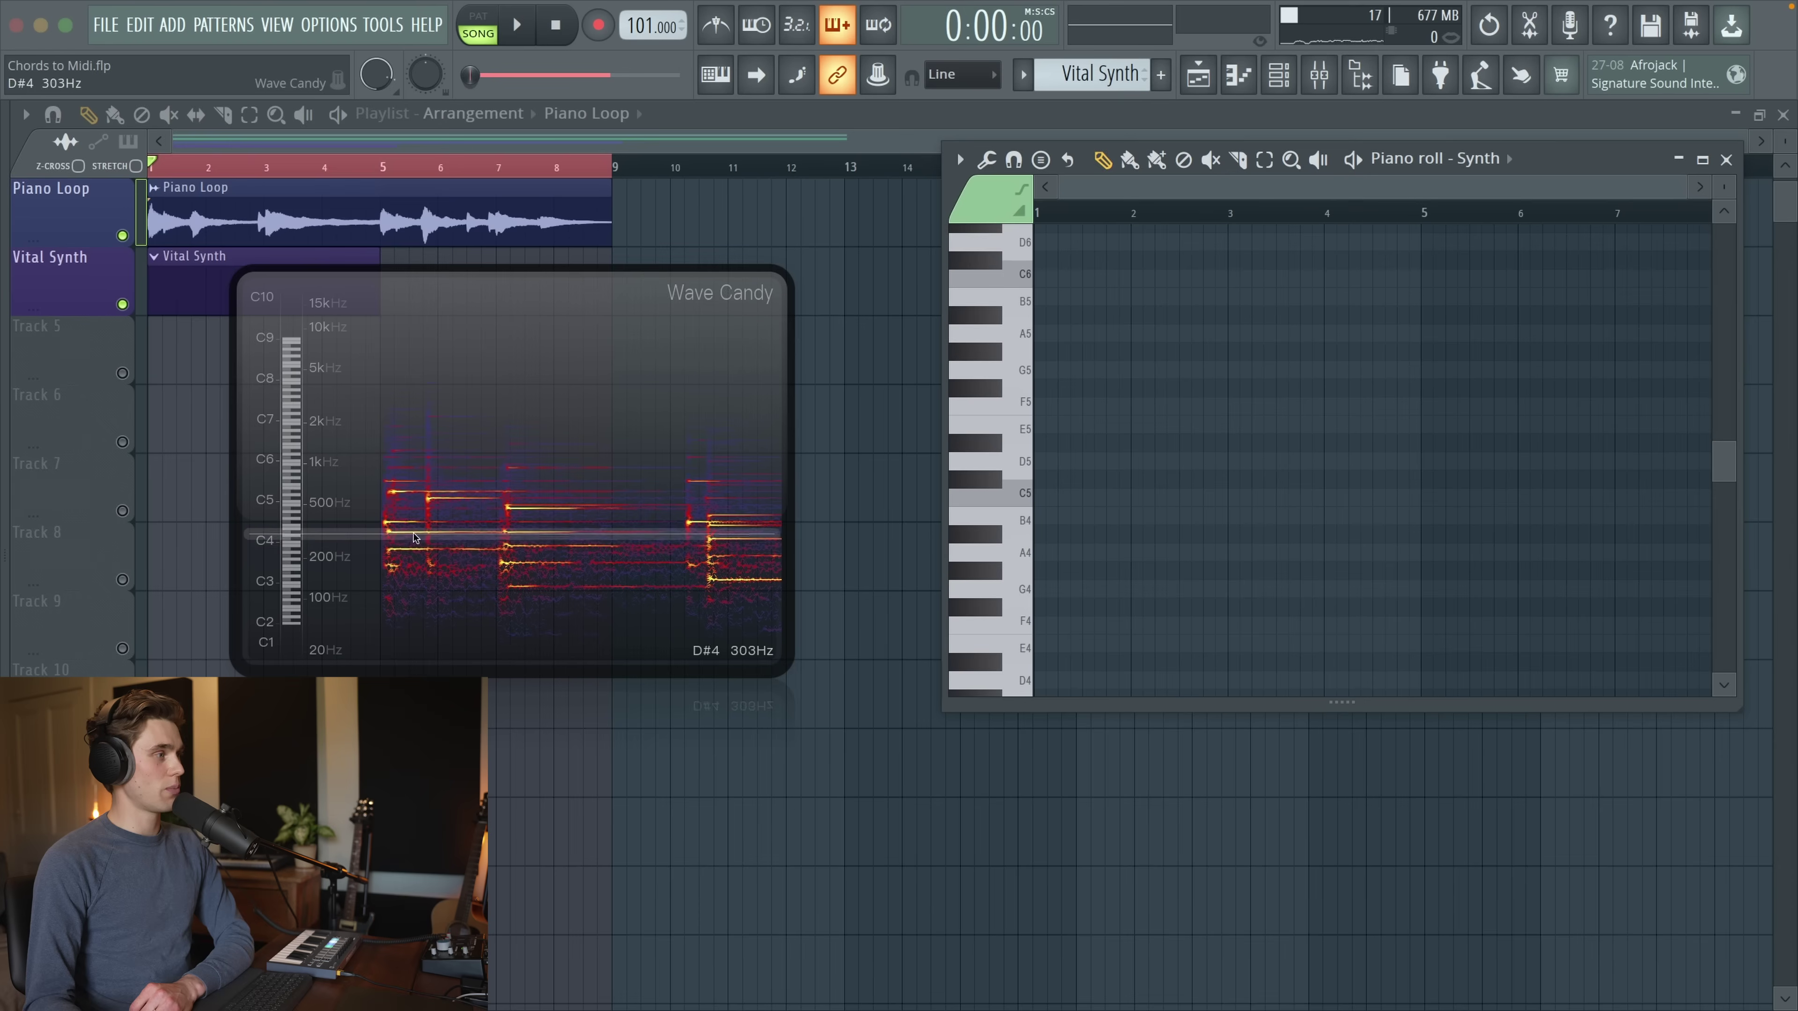
# Place the bar-1 chord notes A#4, D#5, F#5 and D#6 in the piano roll
pyautogui.click(1049, 534)
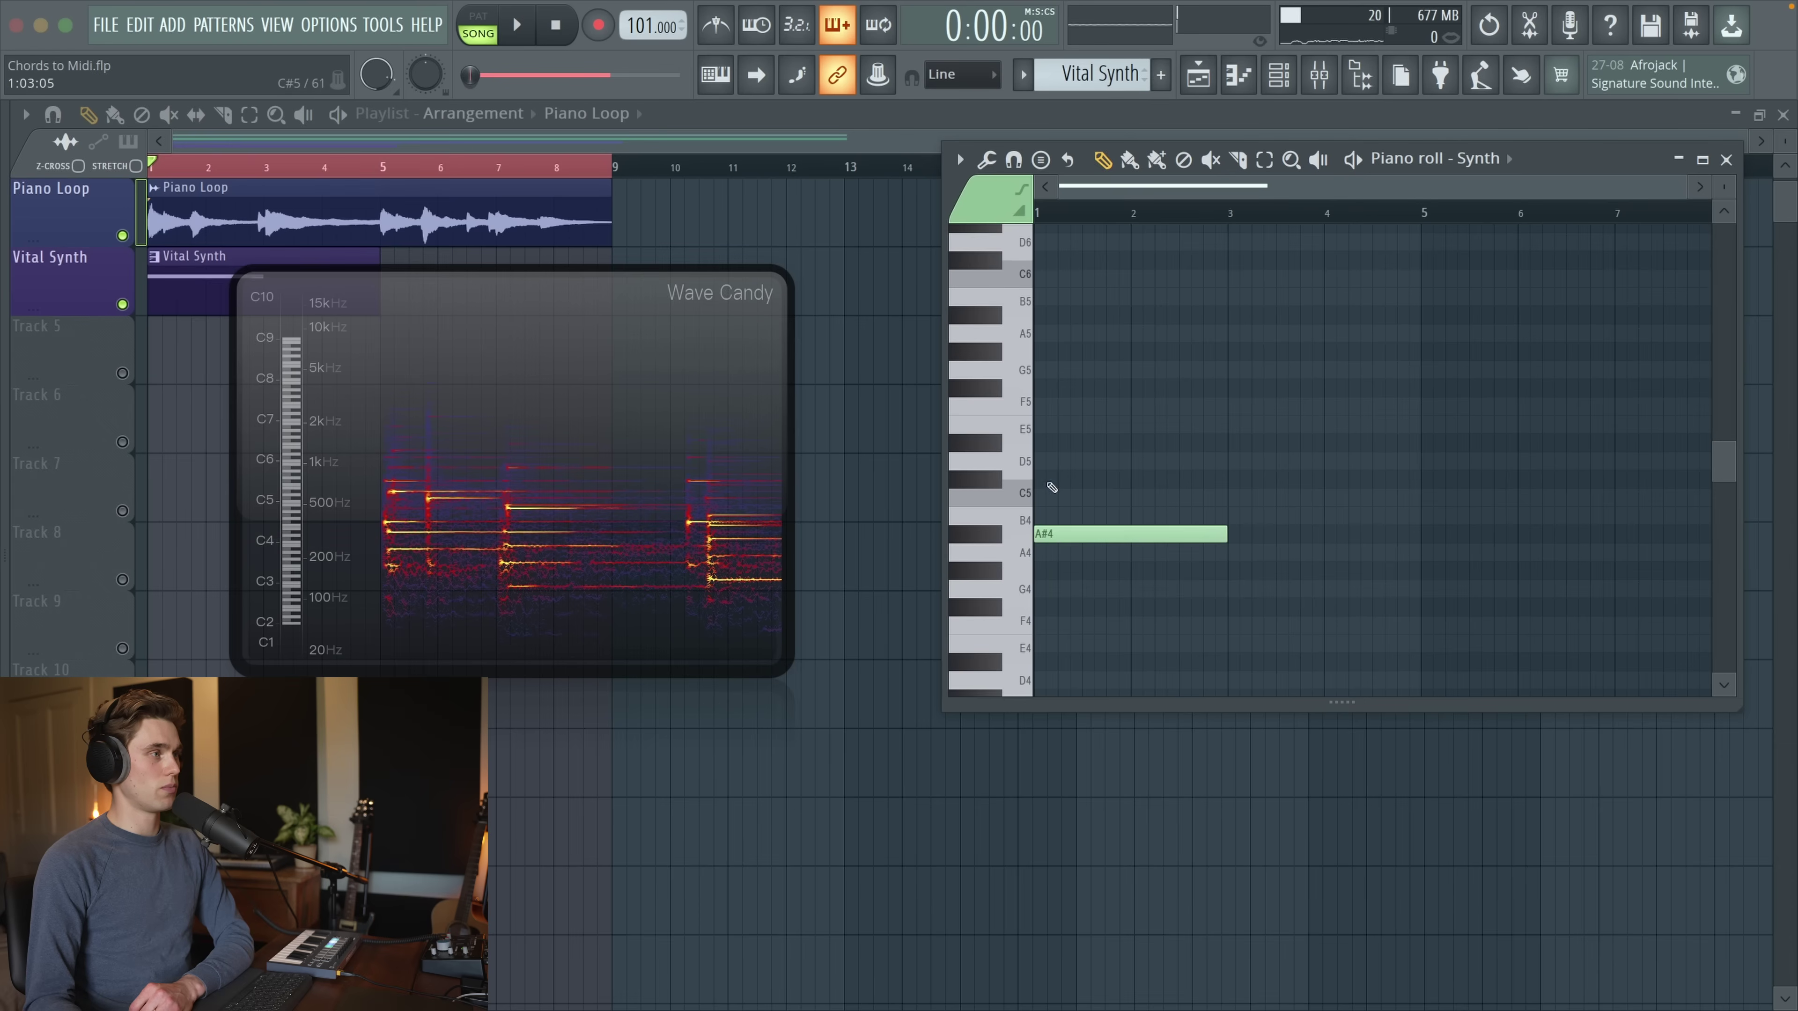
pyautogui.click(1049, 442)
pyautogui.click(1035, 388)
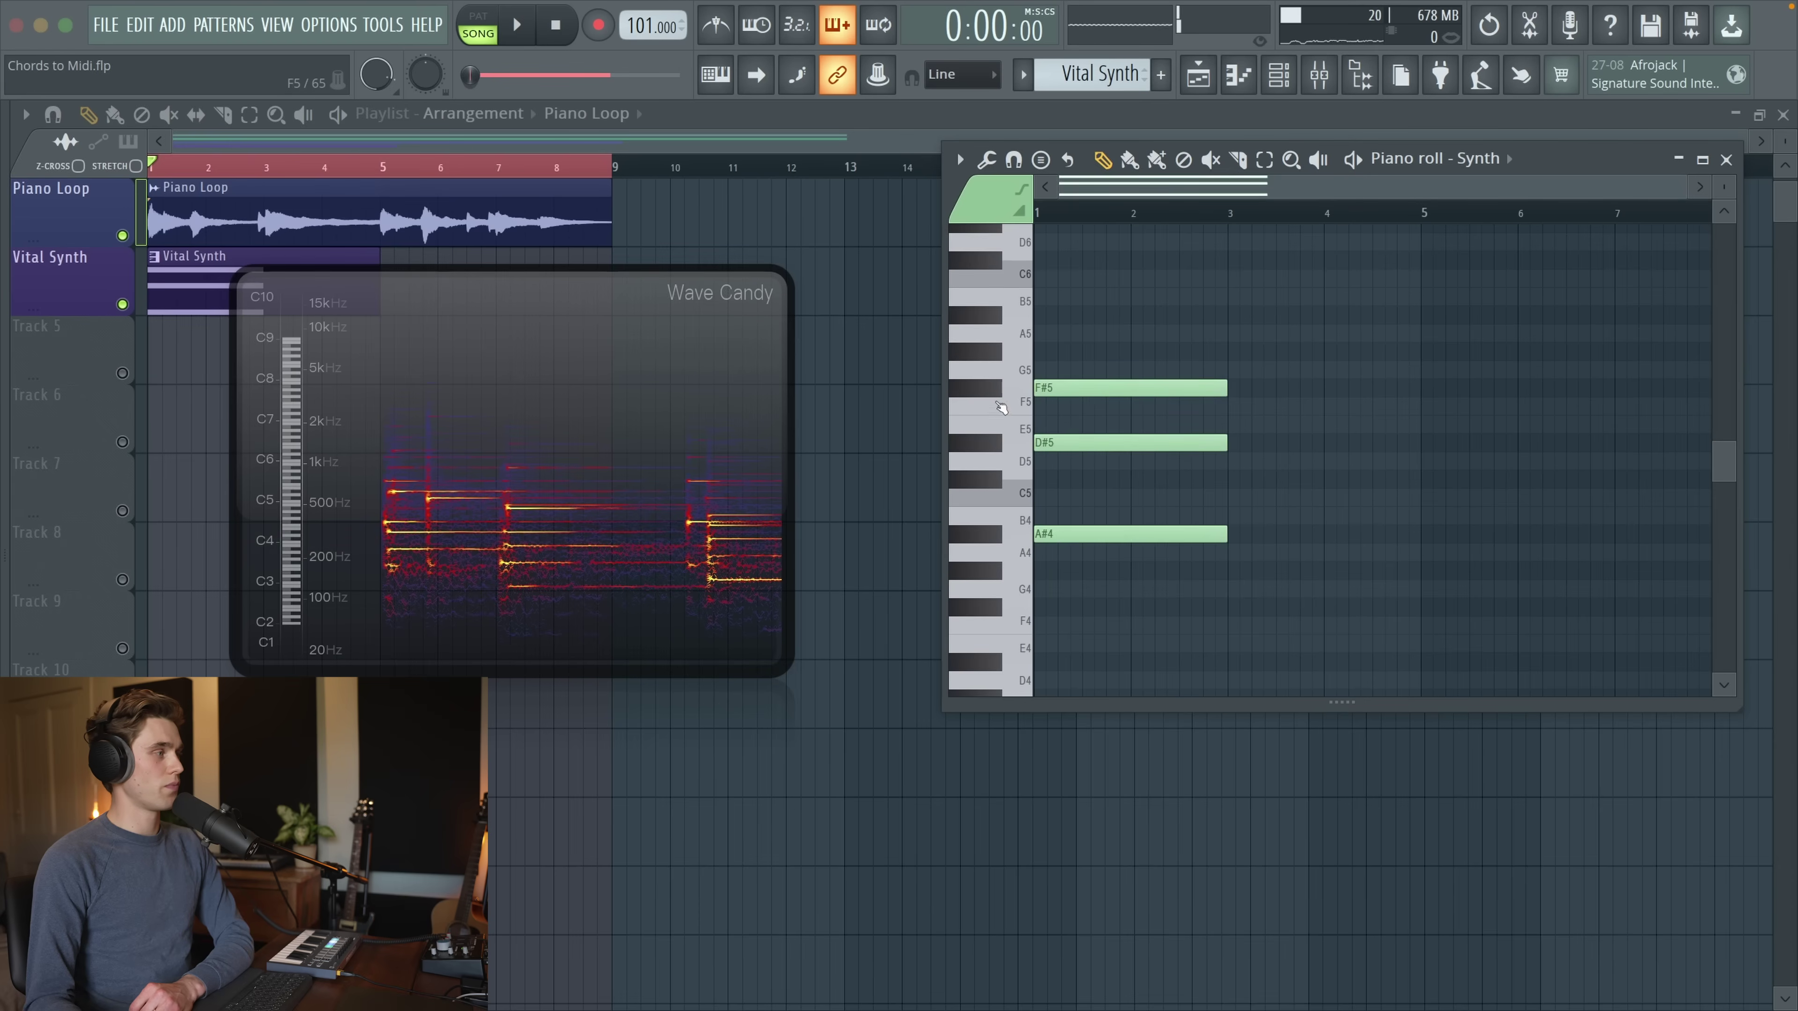
pyautogui.scroll(1, 1001, 408)
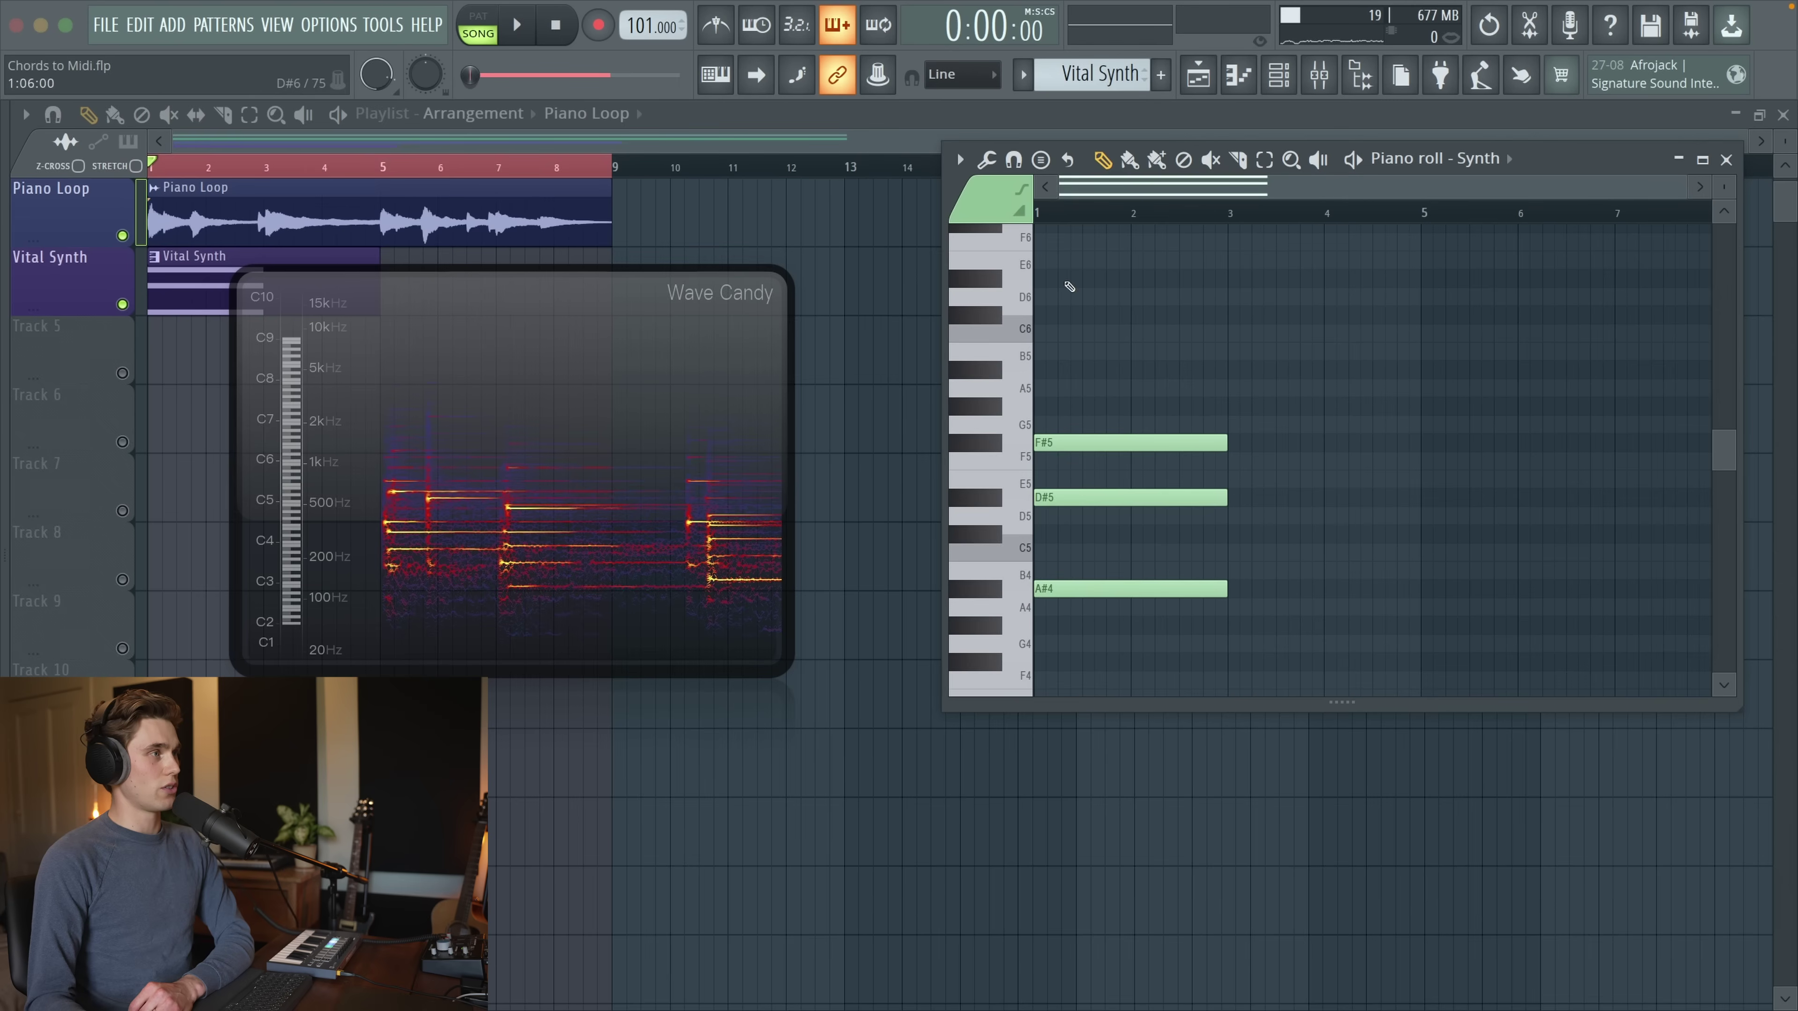
pyautogui.click(1069, 282)
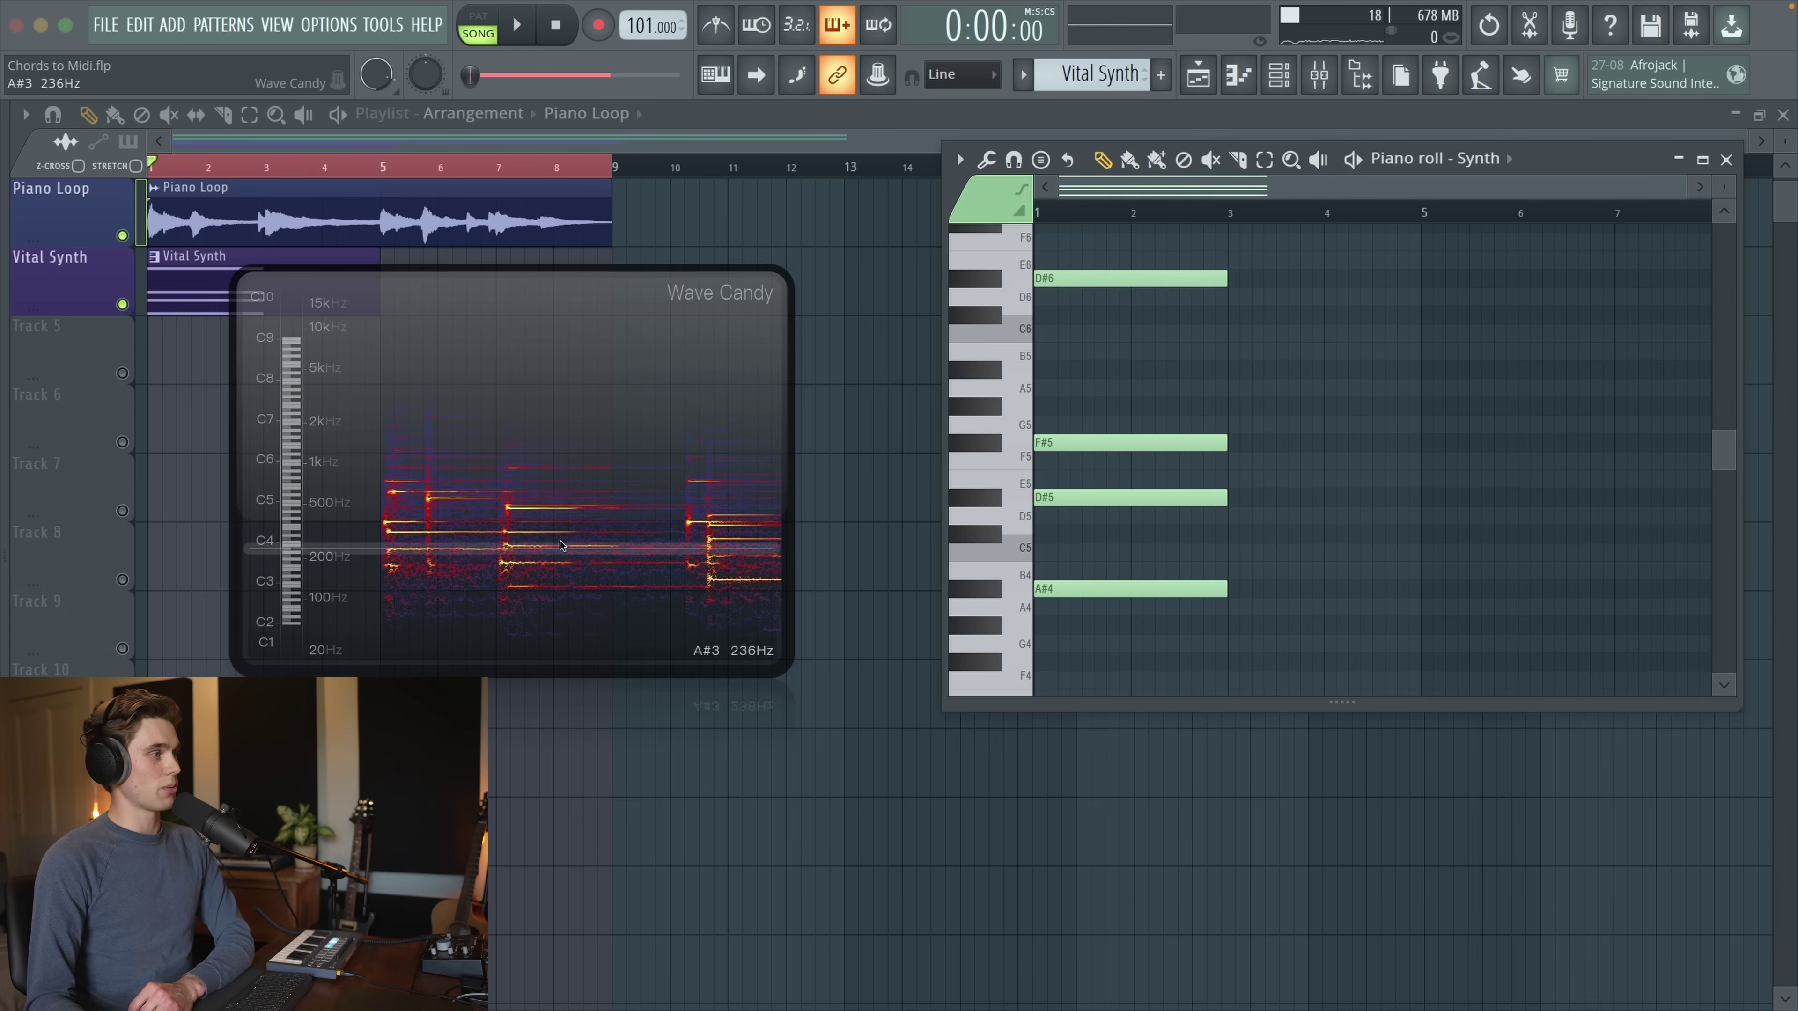
pyautogui.scroll(-4, 1058, 517)
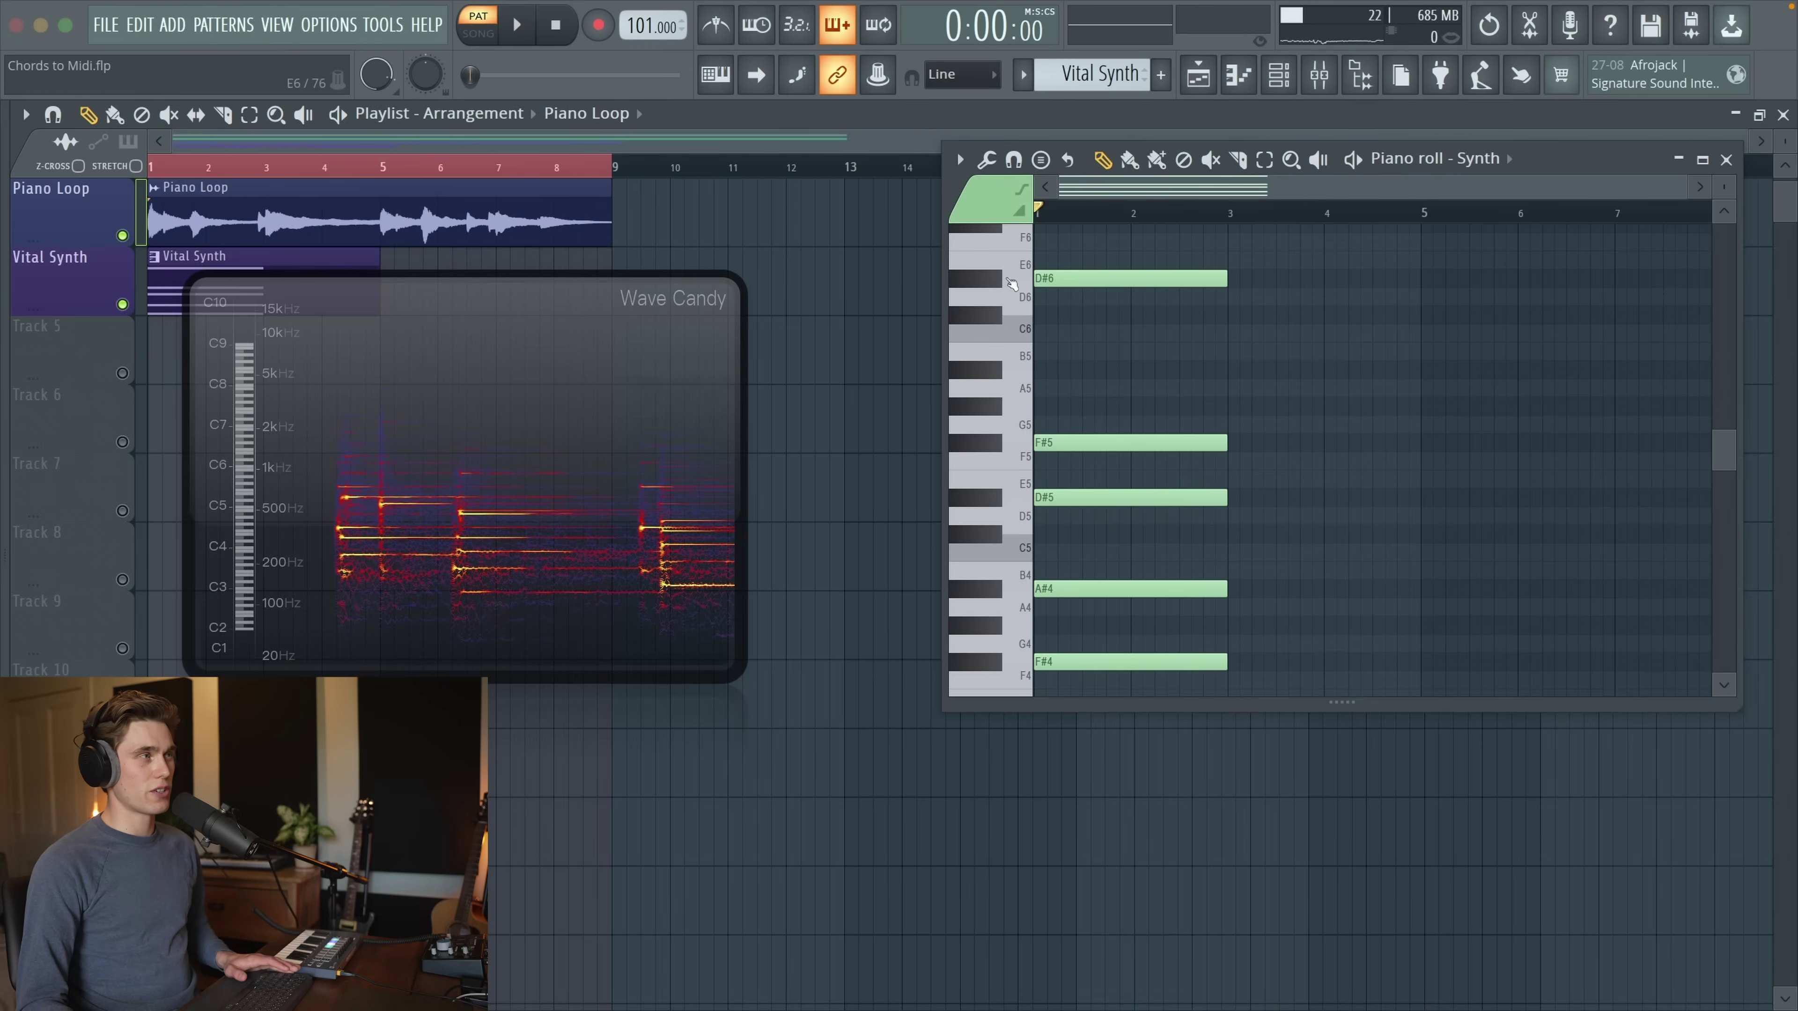
# Set the piano roll key labels to root notes, then change them to all notes
pyautogui.click(961, 161)
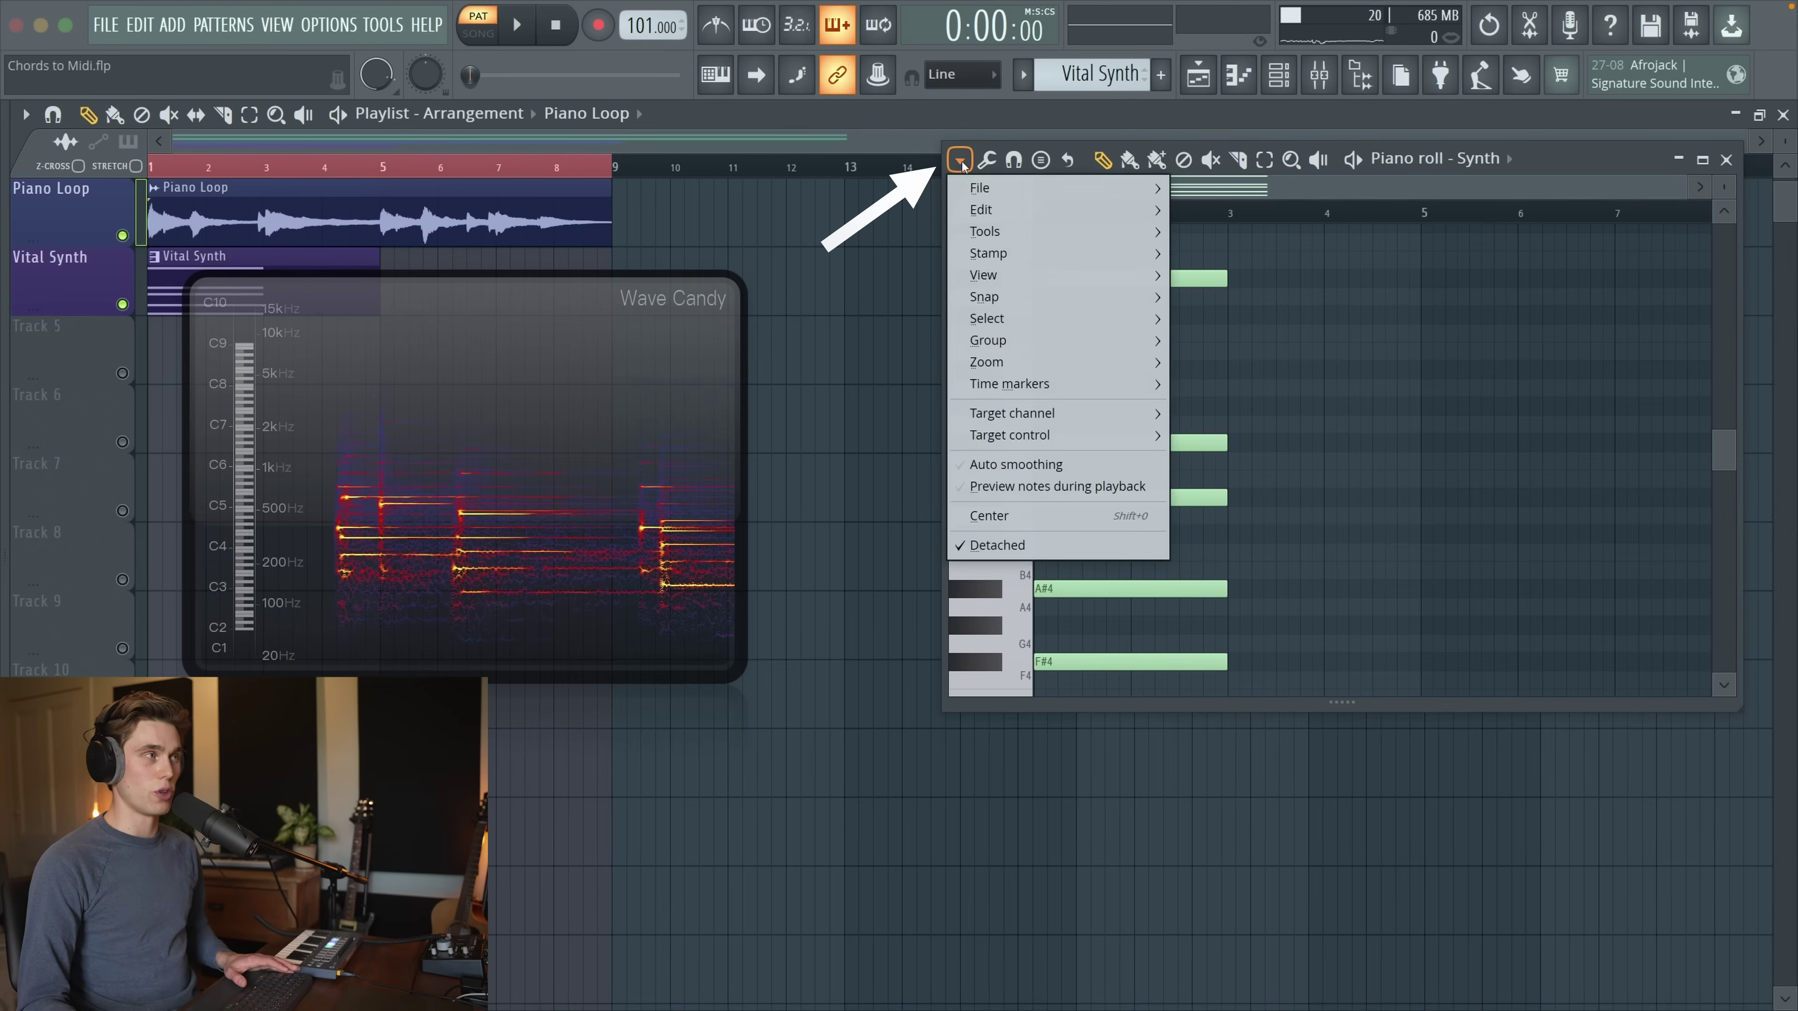
pyautogui.moveTo(1040, 274)
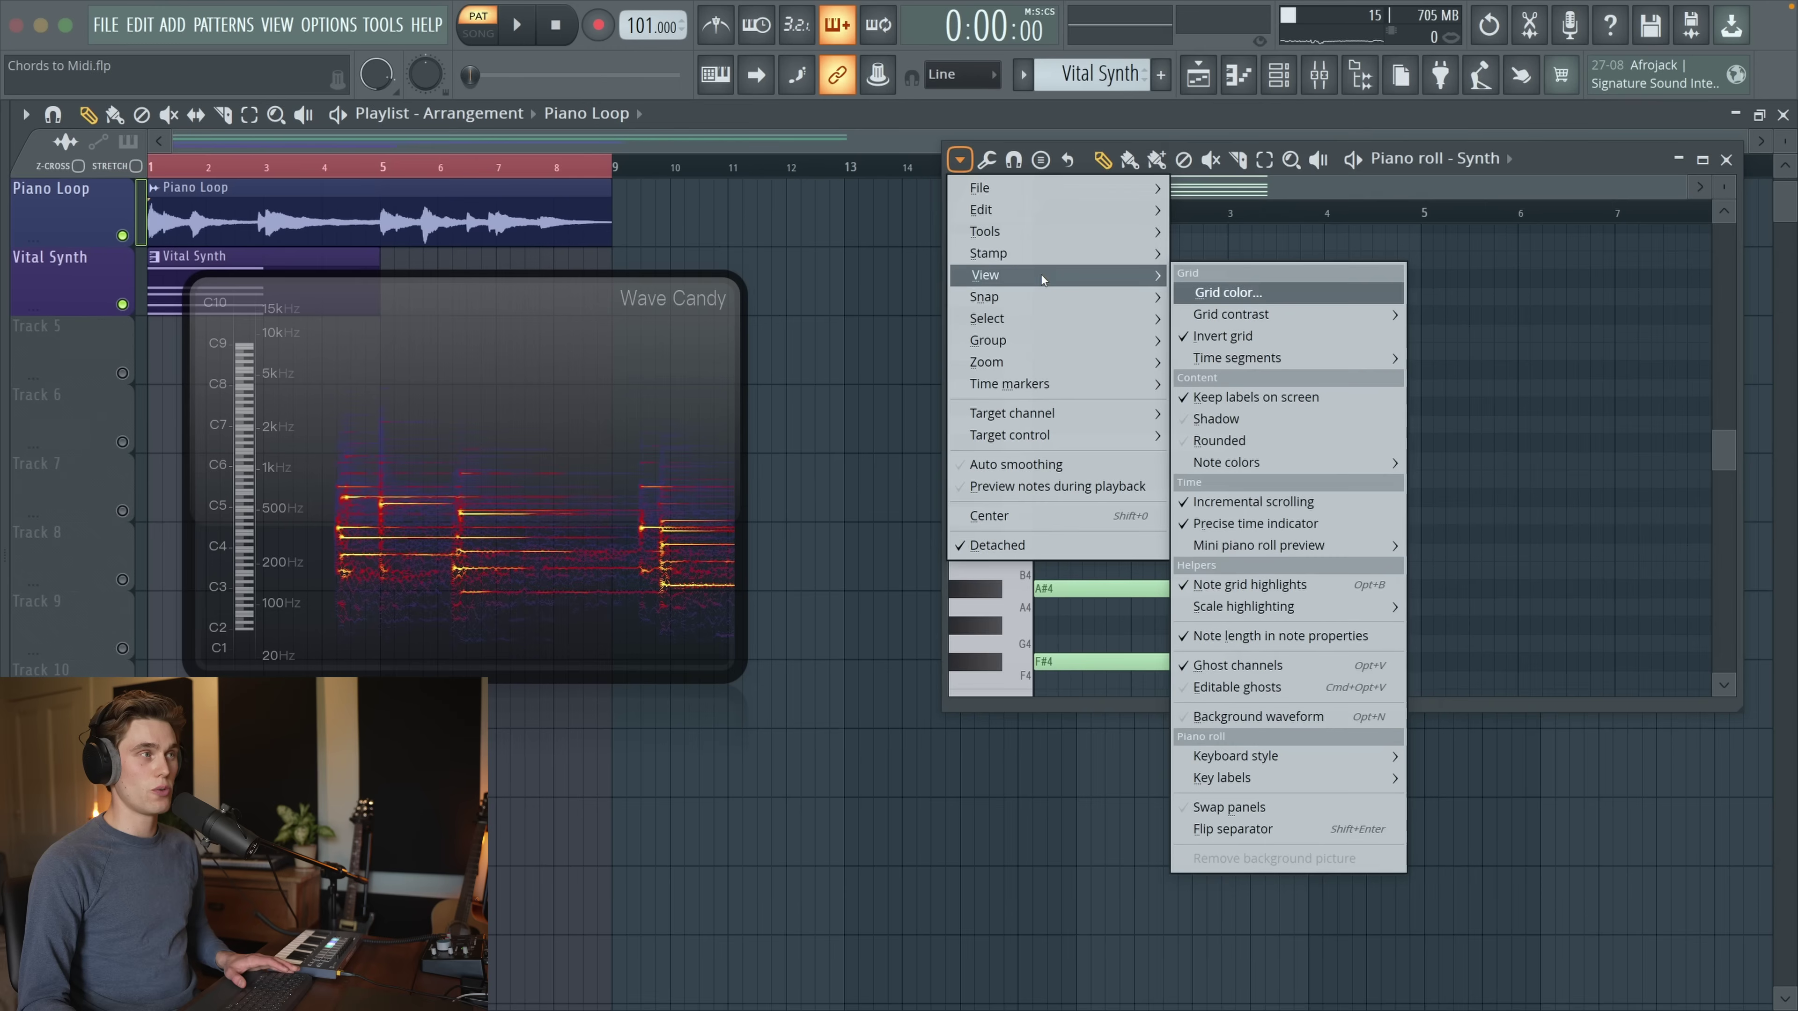
pyautogui.moveTo(1393, 785)
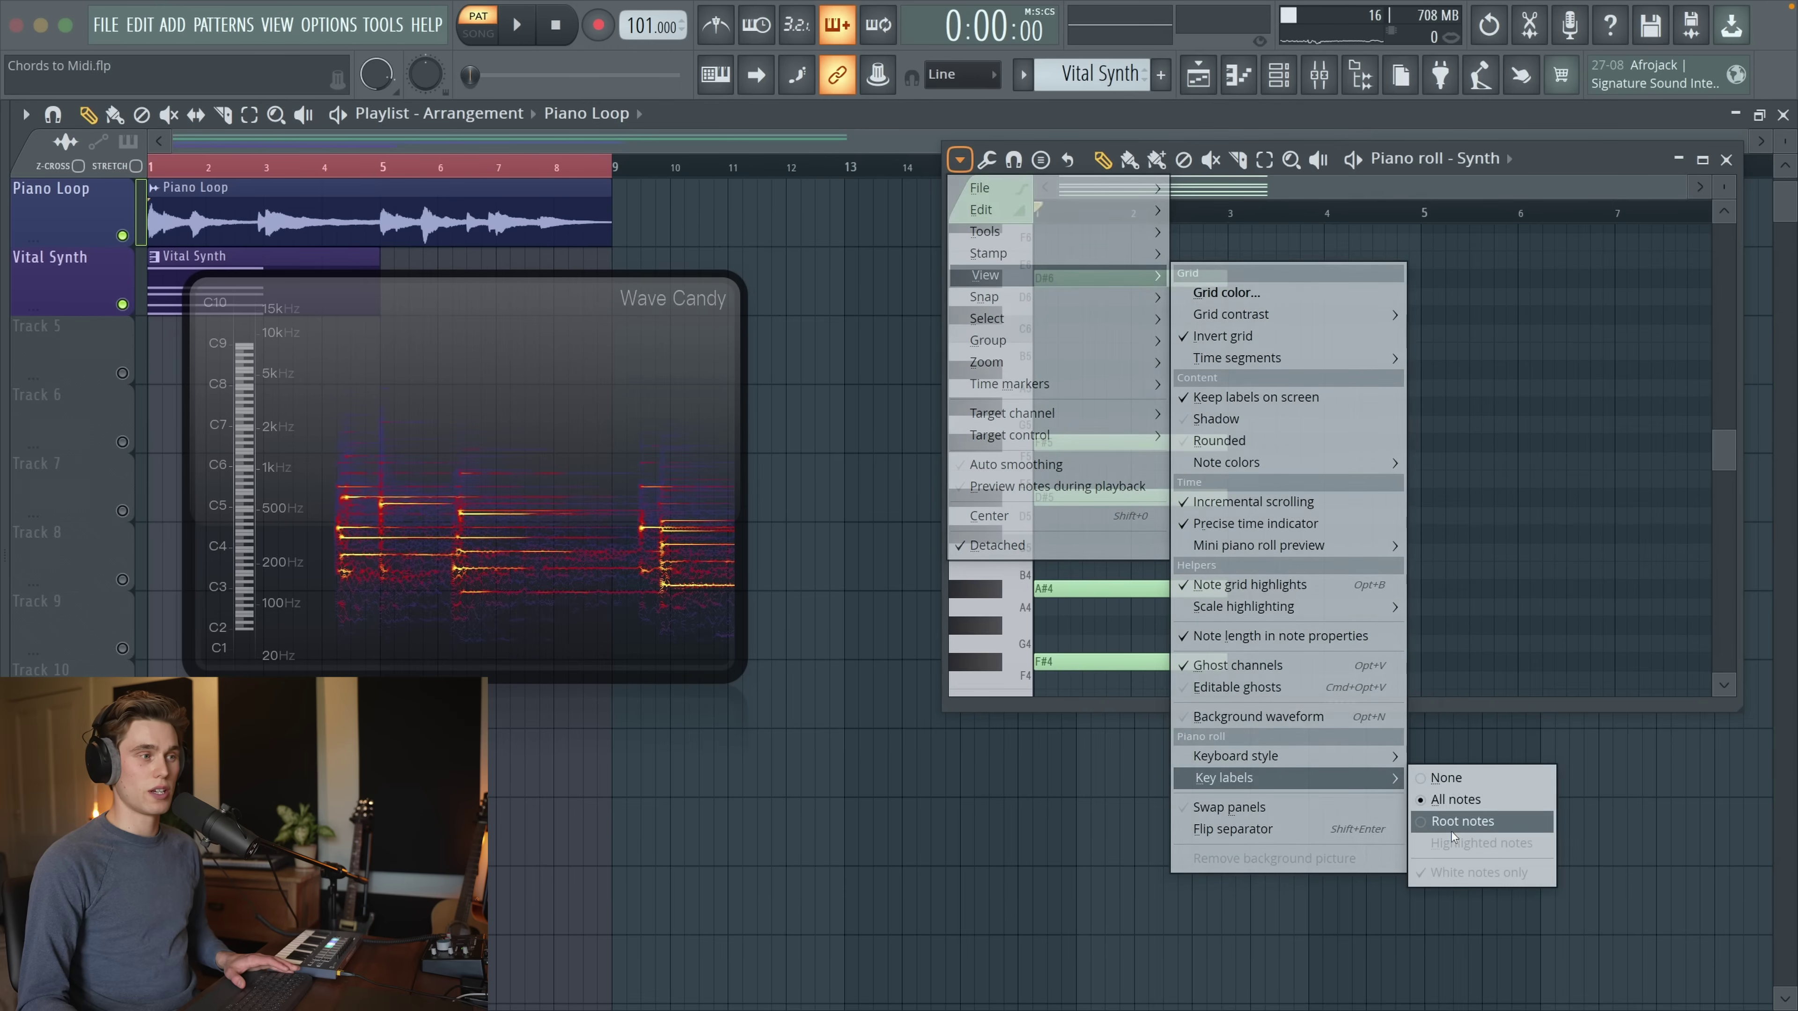
pyautogui.click(1423, 821)
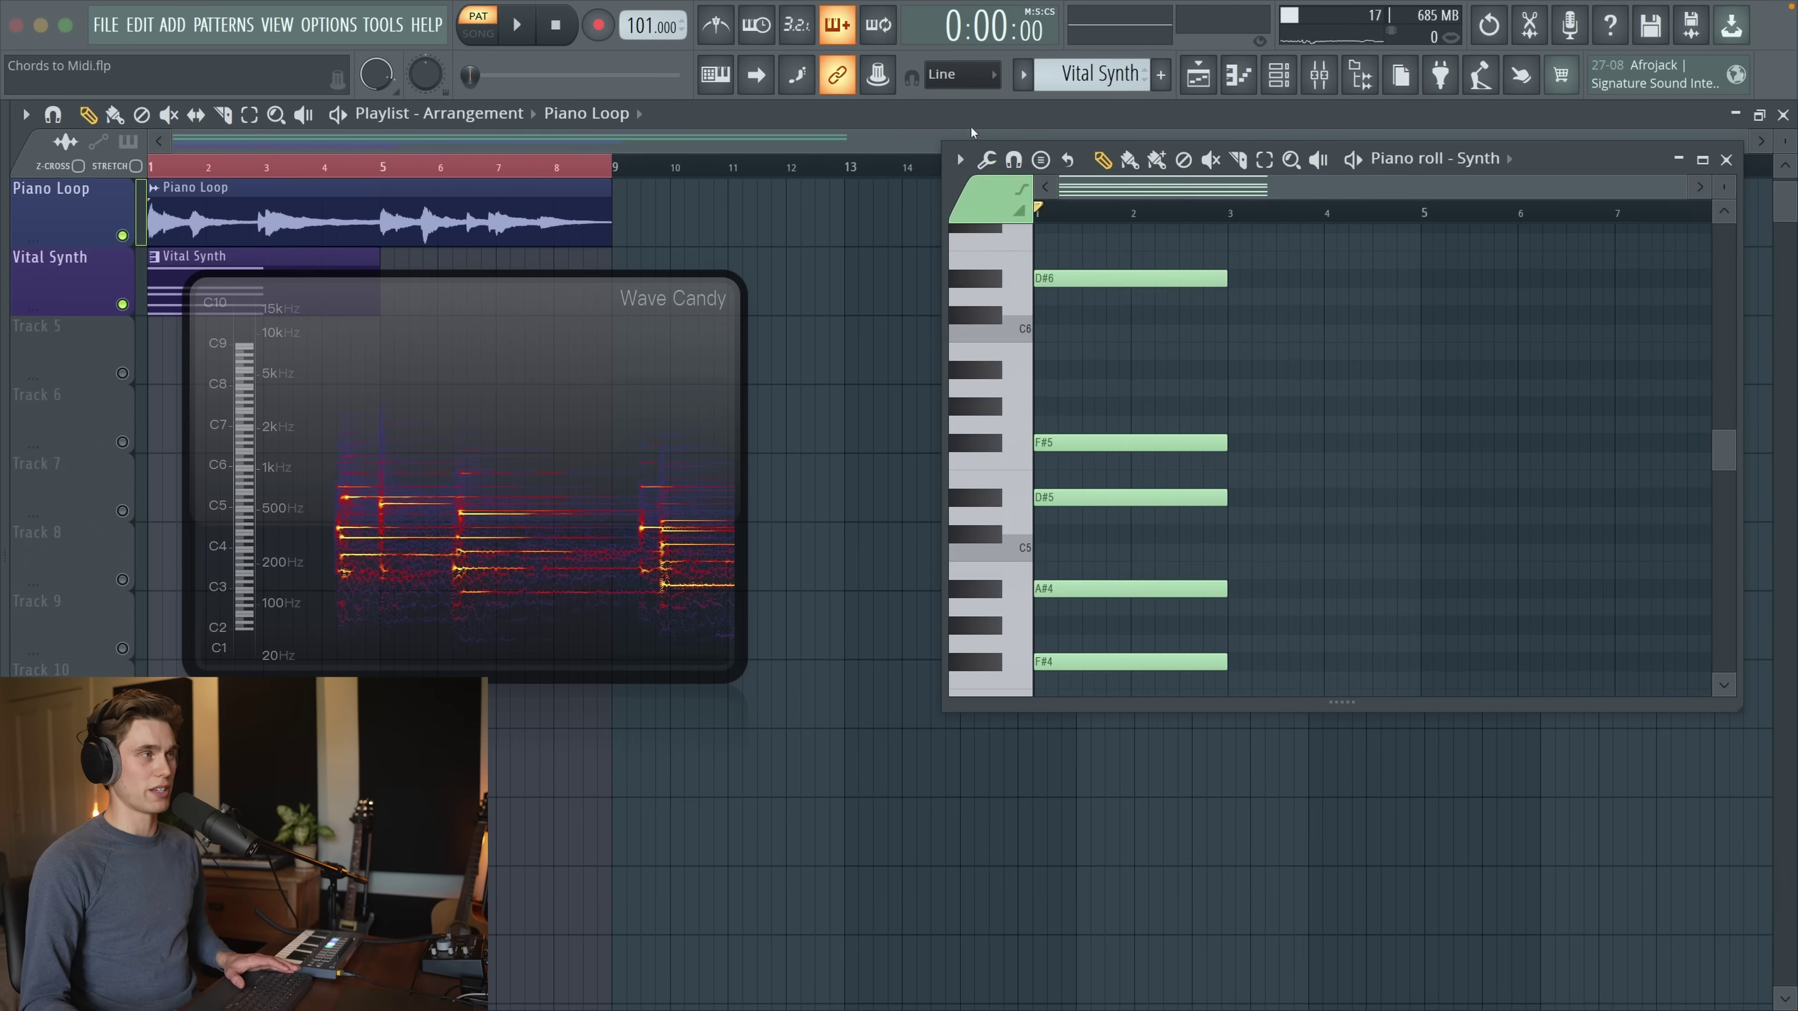
pyautogui.click(959, 160)
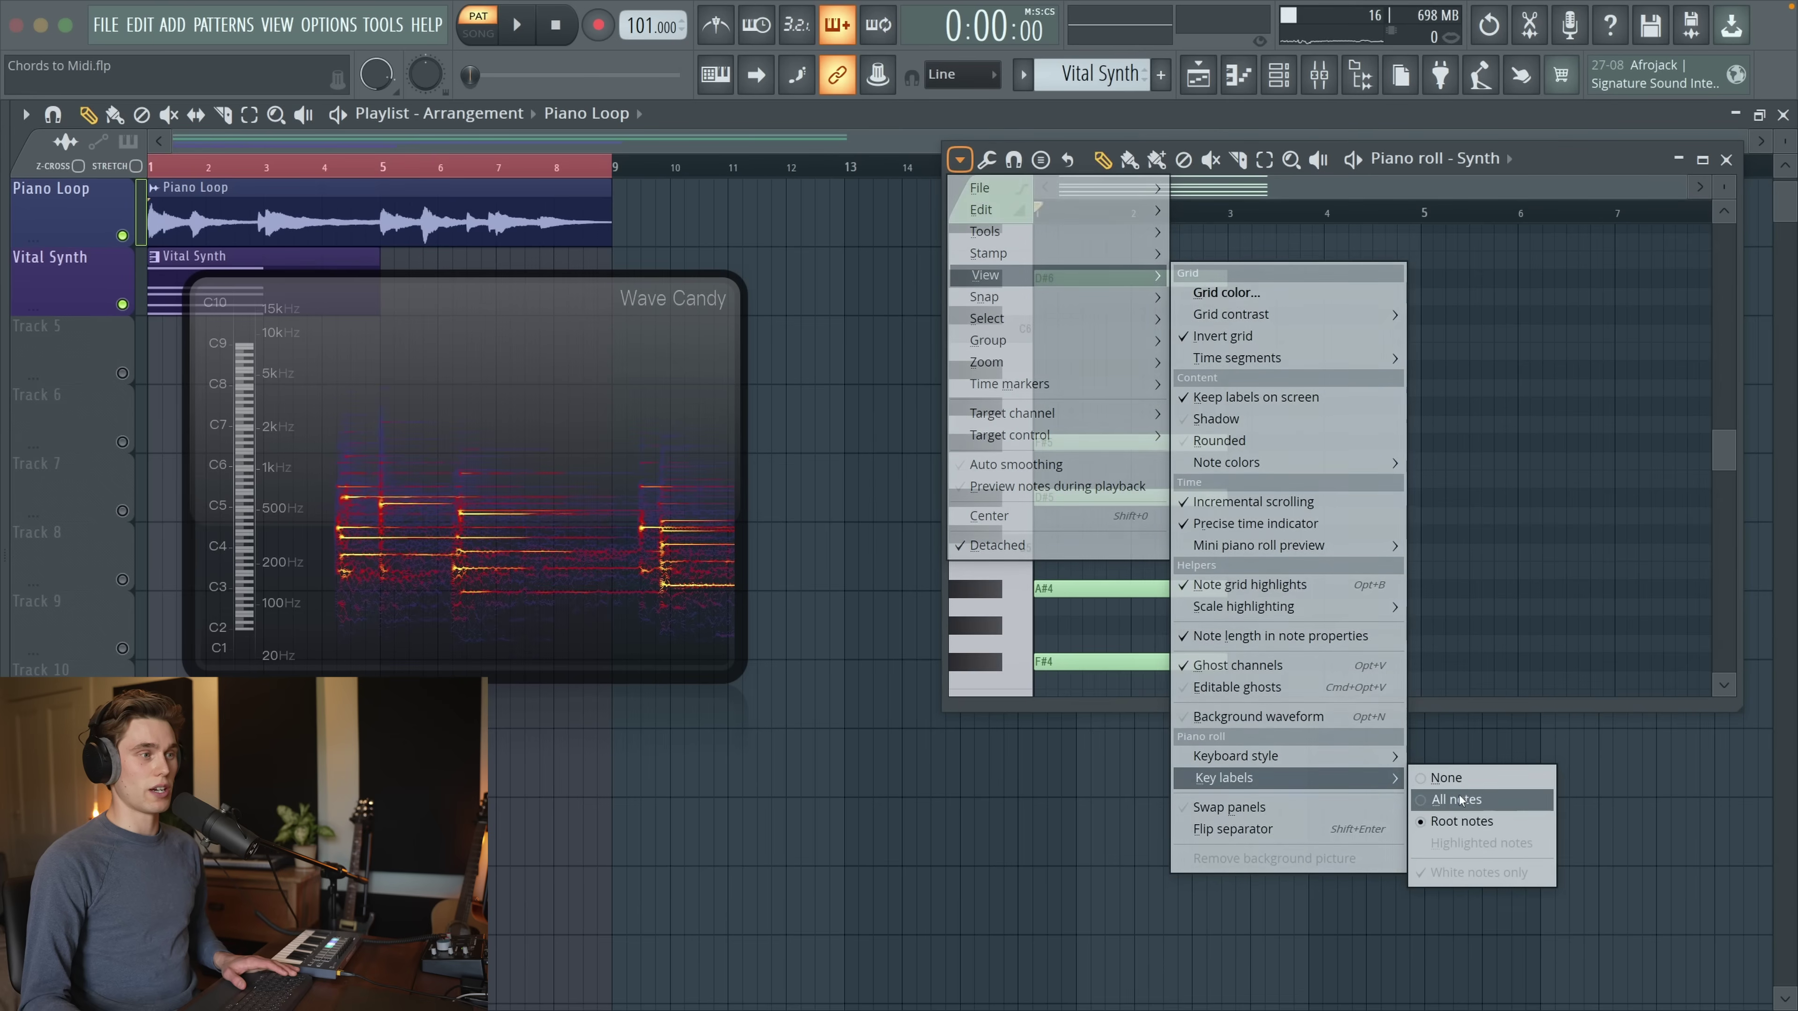
pyautogui.click(1455, 800)
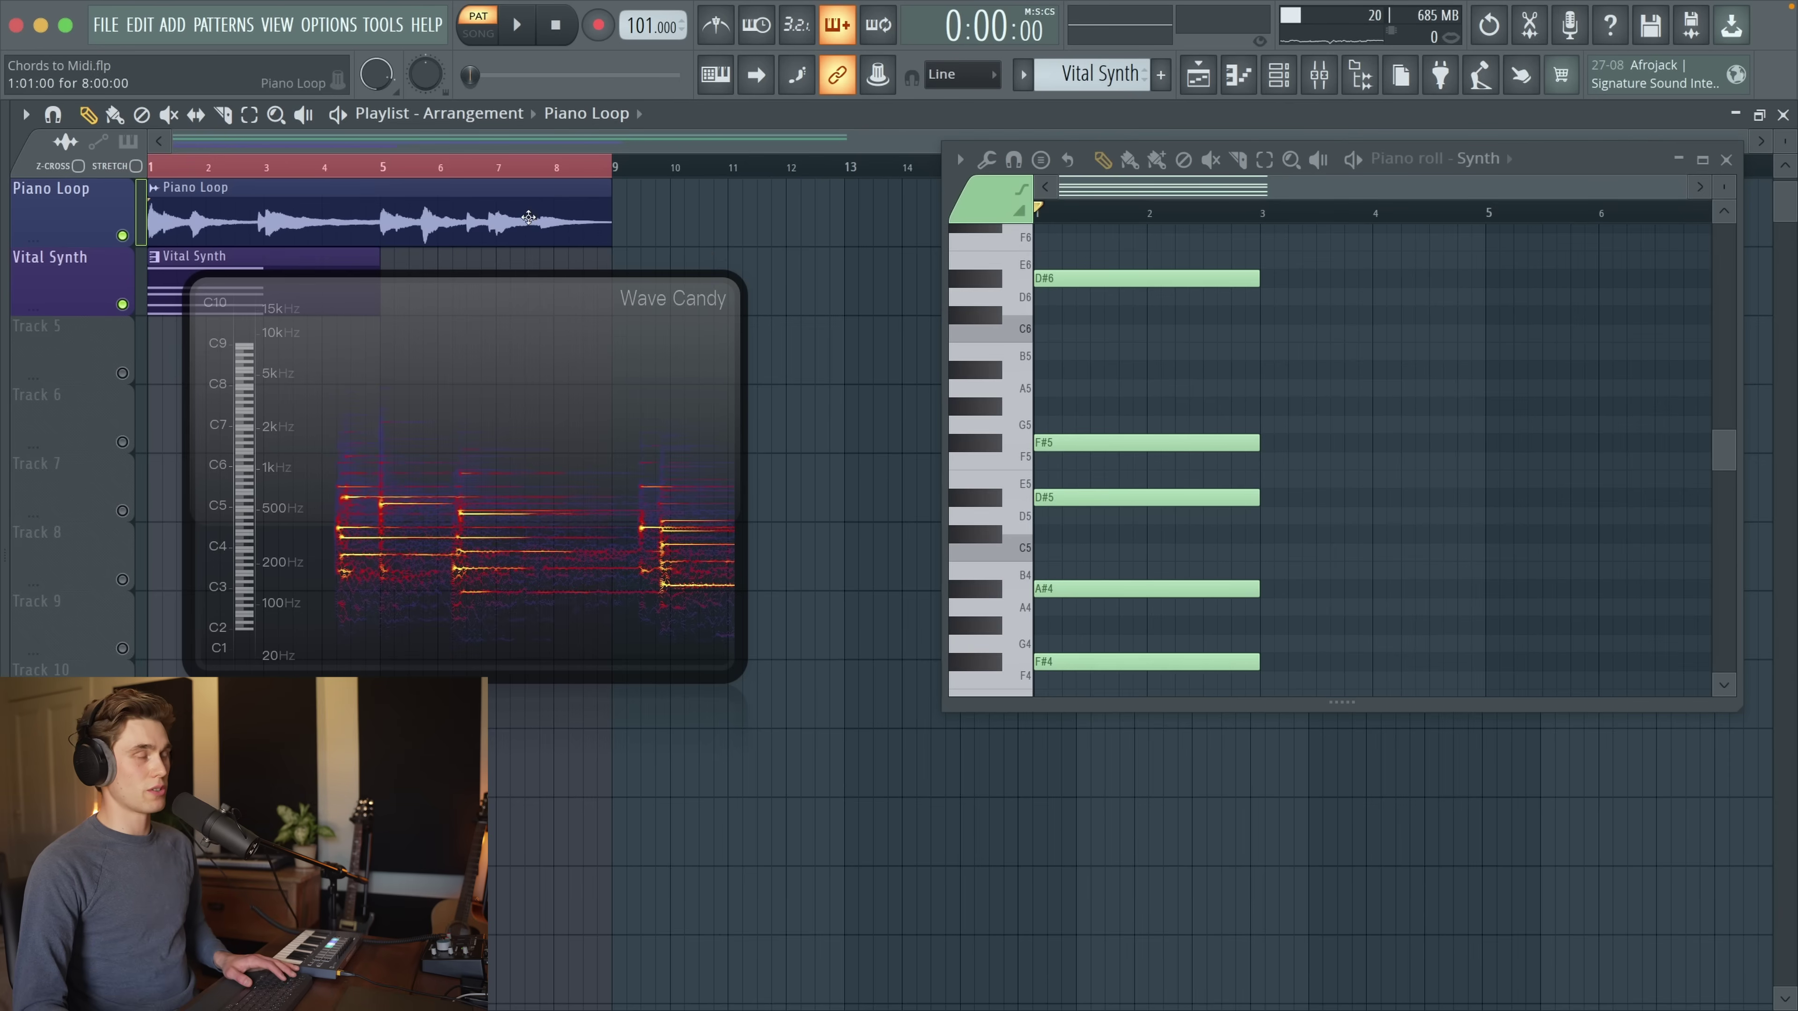
pyautogui.doubleClick(529, 218)
pyautogui.moveTo(1060, 789); pyautogui.dragTo(715, 388)
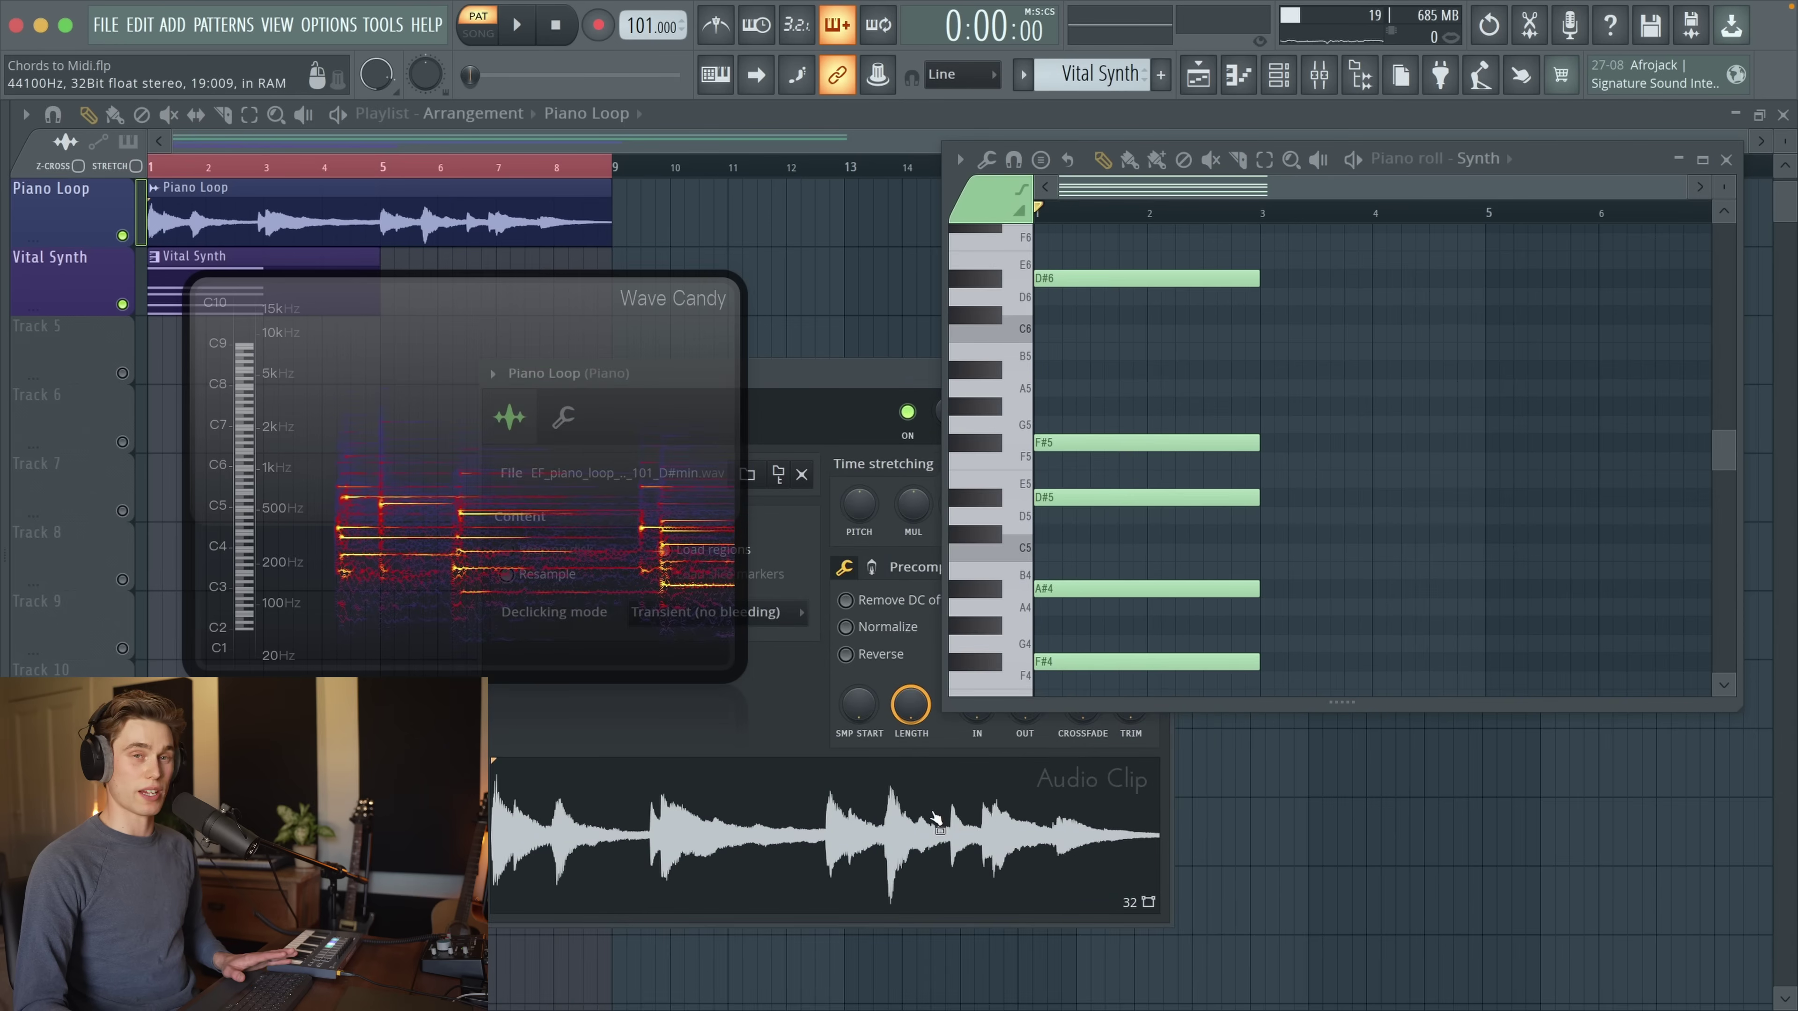
pyautogui.moveTo(924, 819); pyautogui.dragTo(1345, 501)
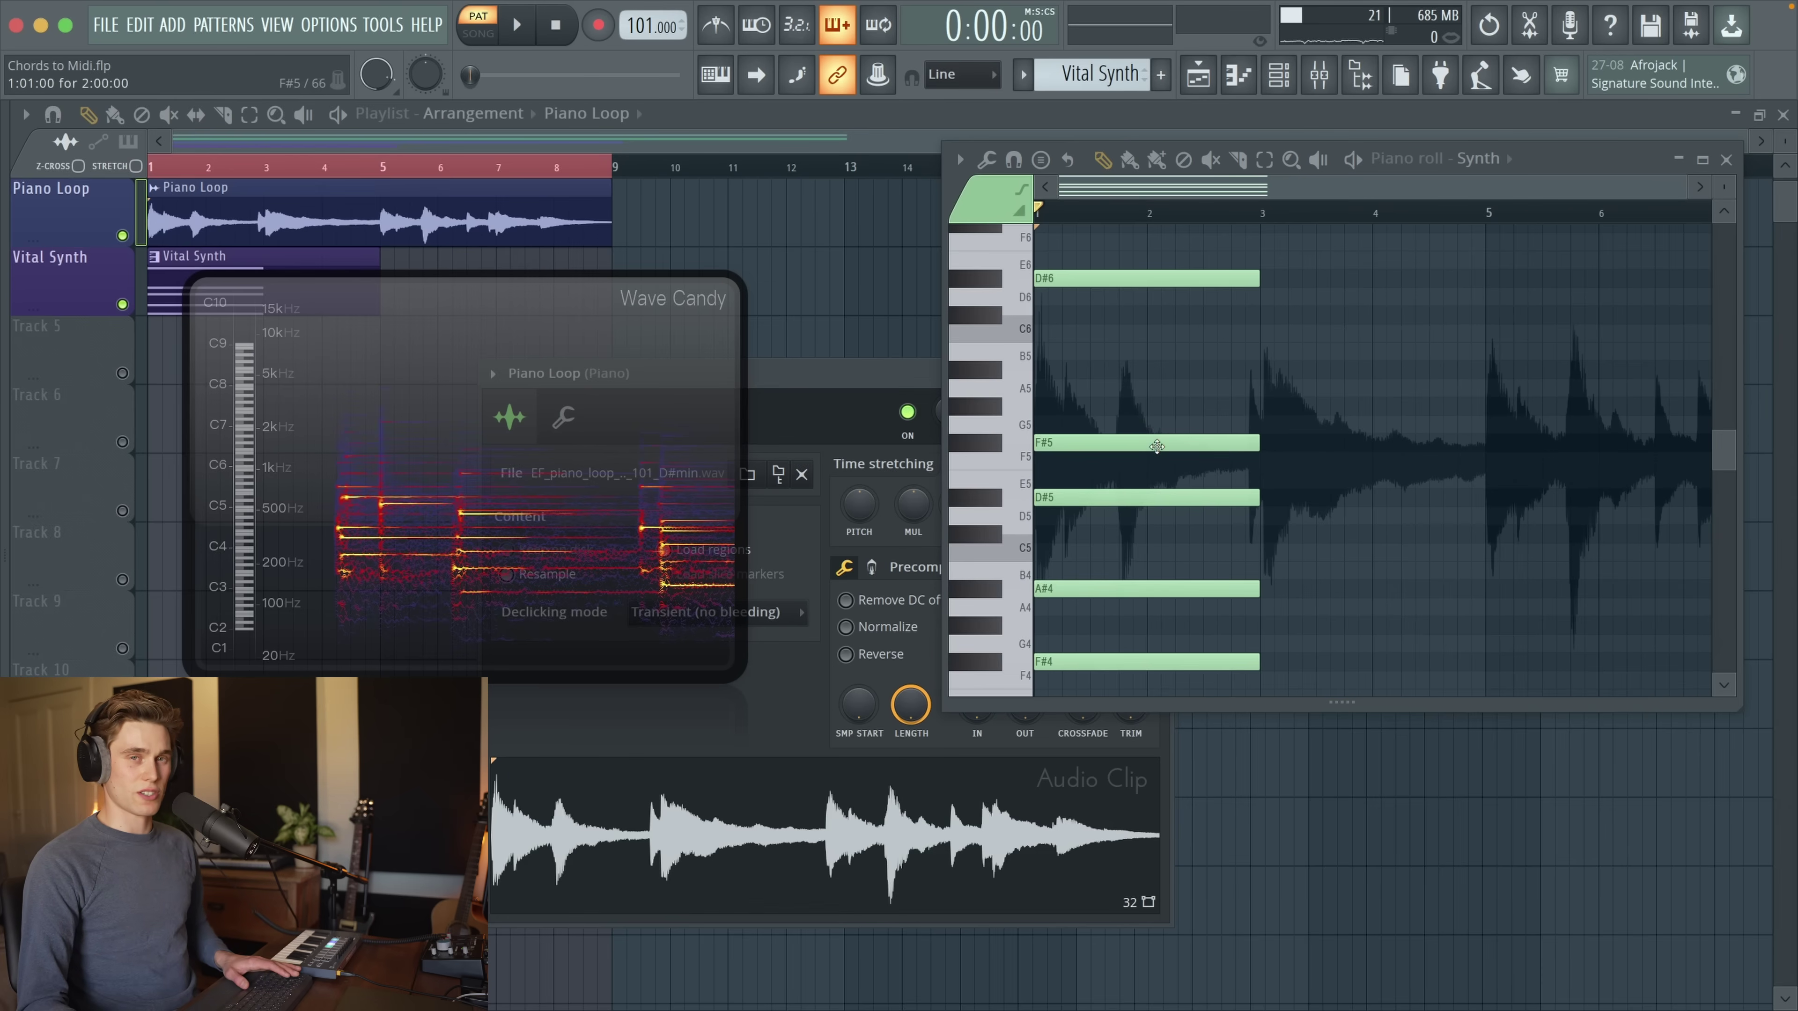
pyautogui.click(959, 160)
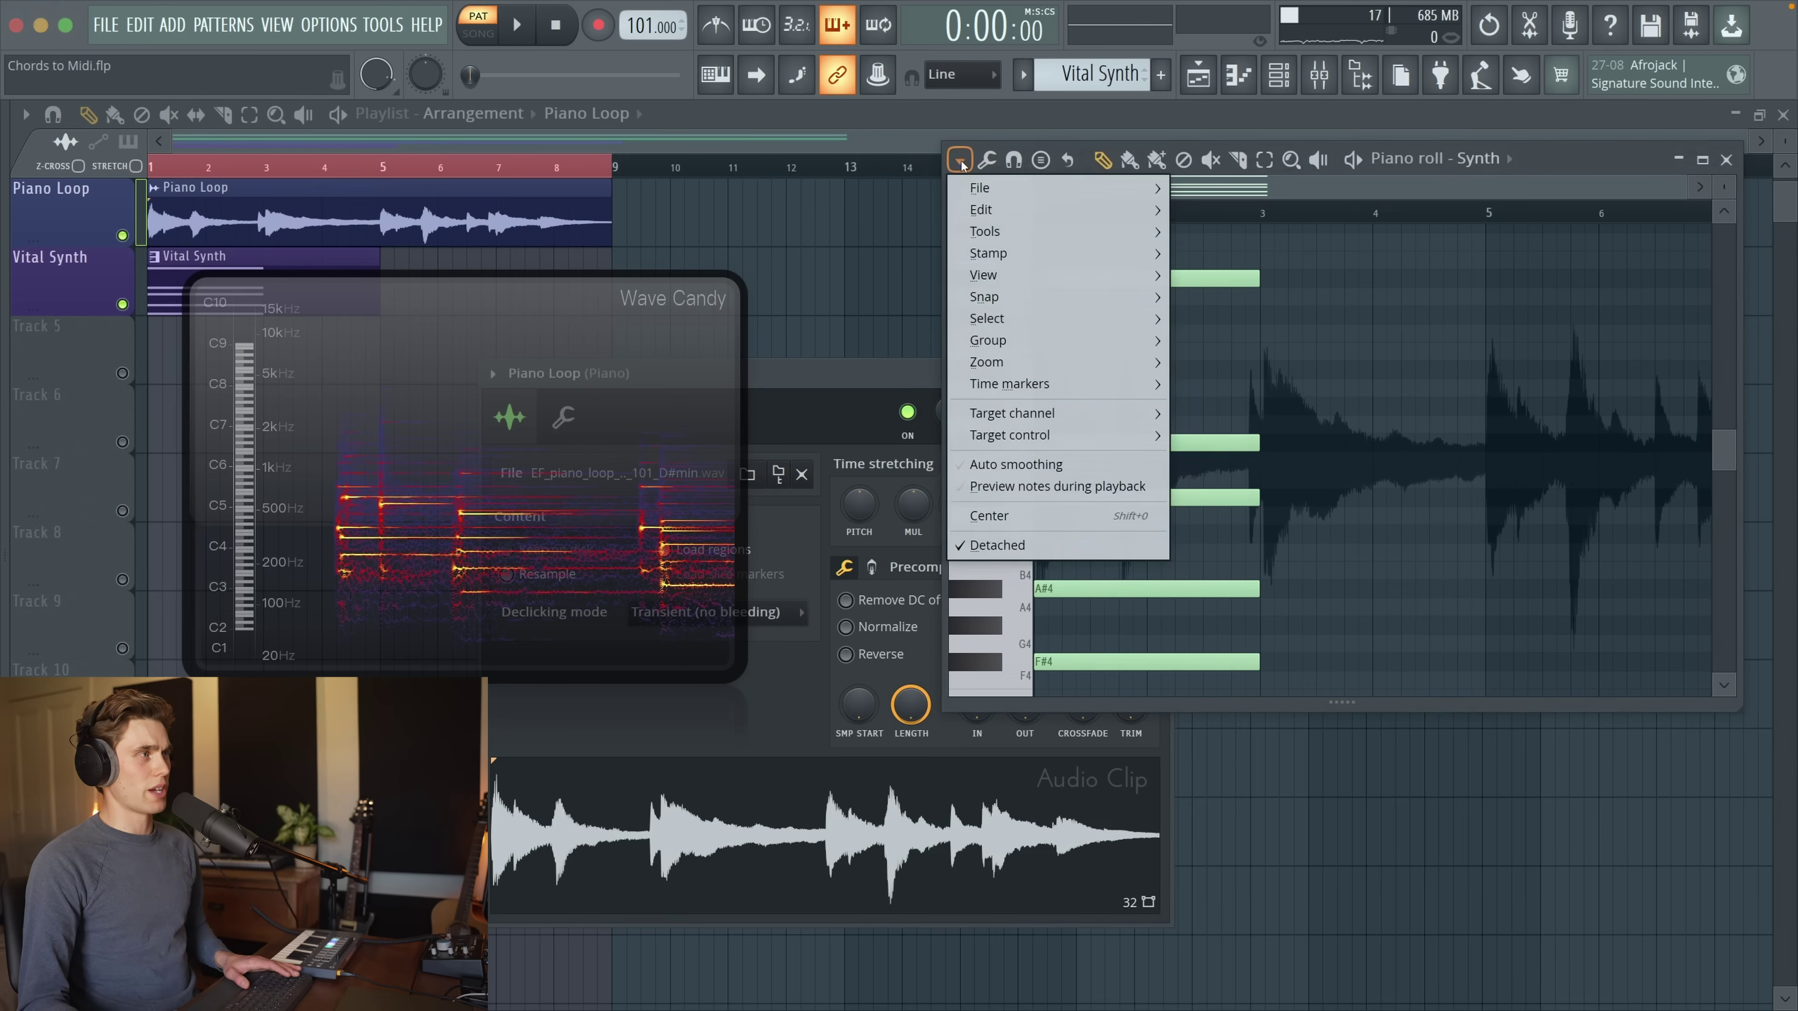
pyautogui.moveTo(1005, 275)
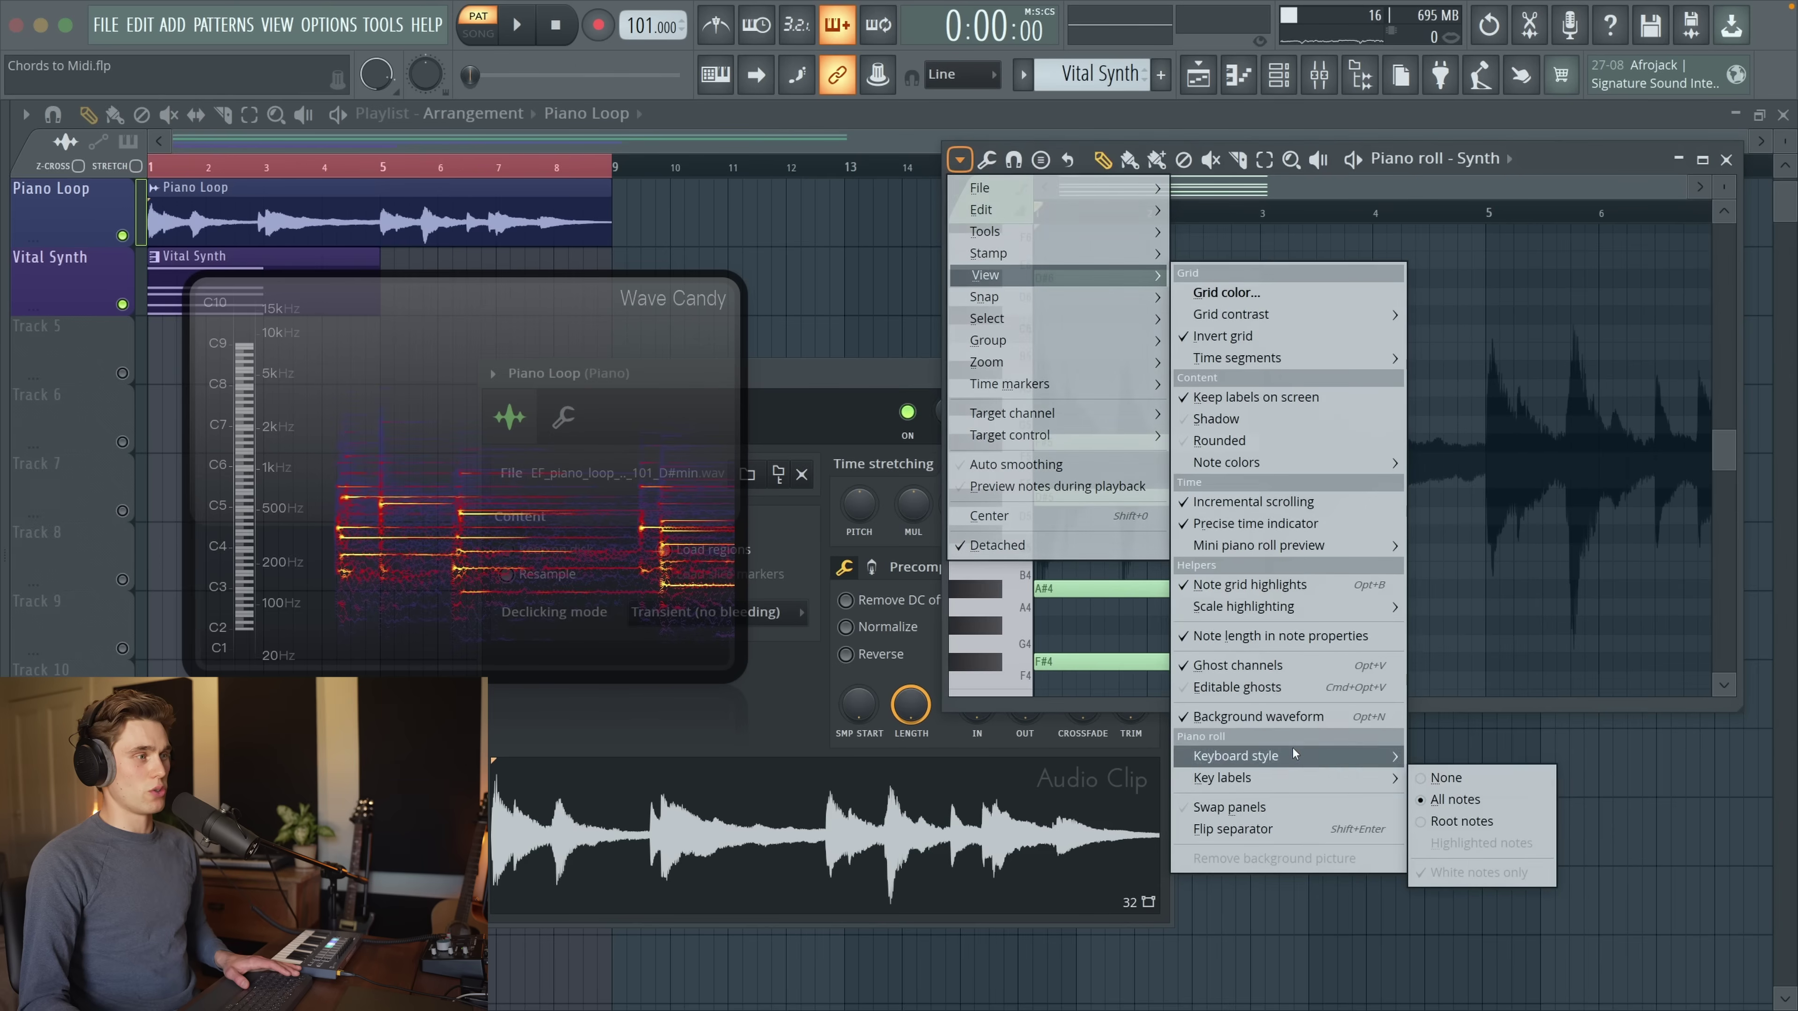
pyautogui.moveTo(1260, 545)
pyautogui.click(1488, 373)
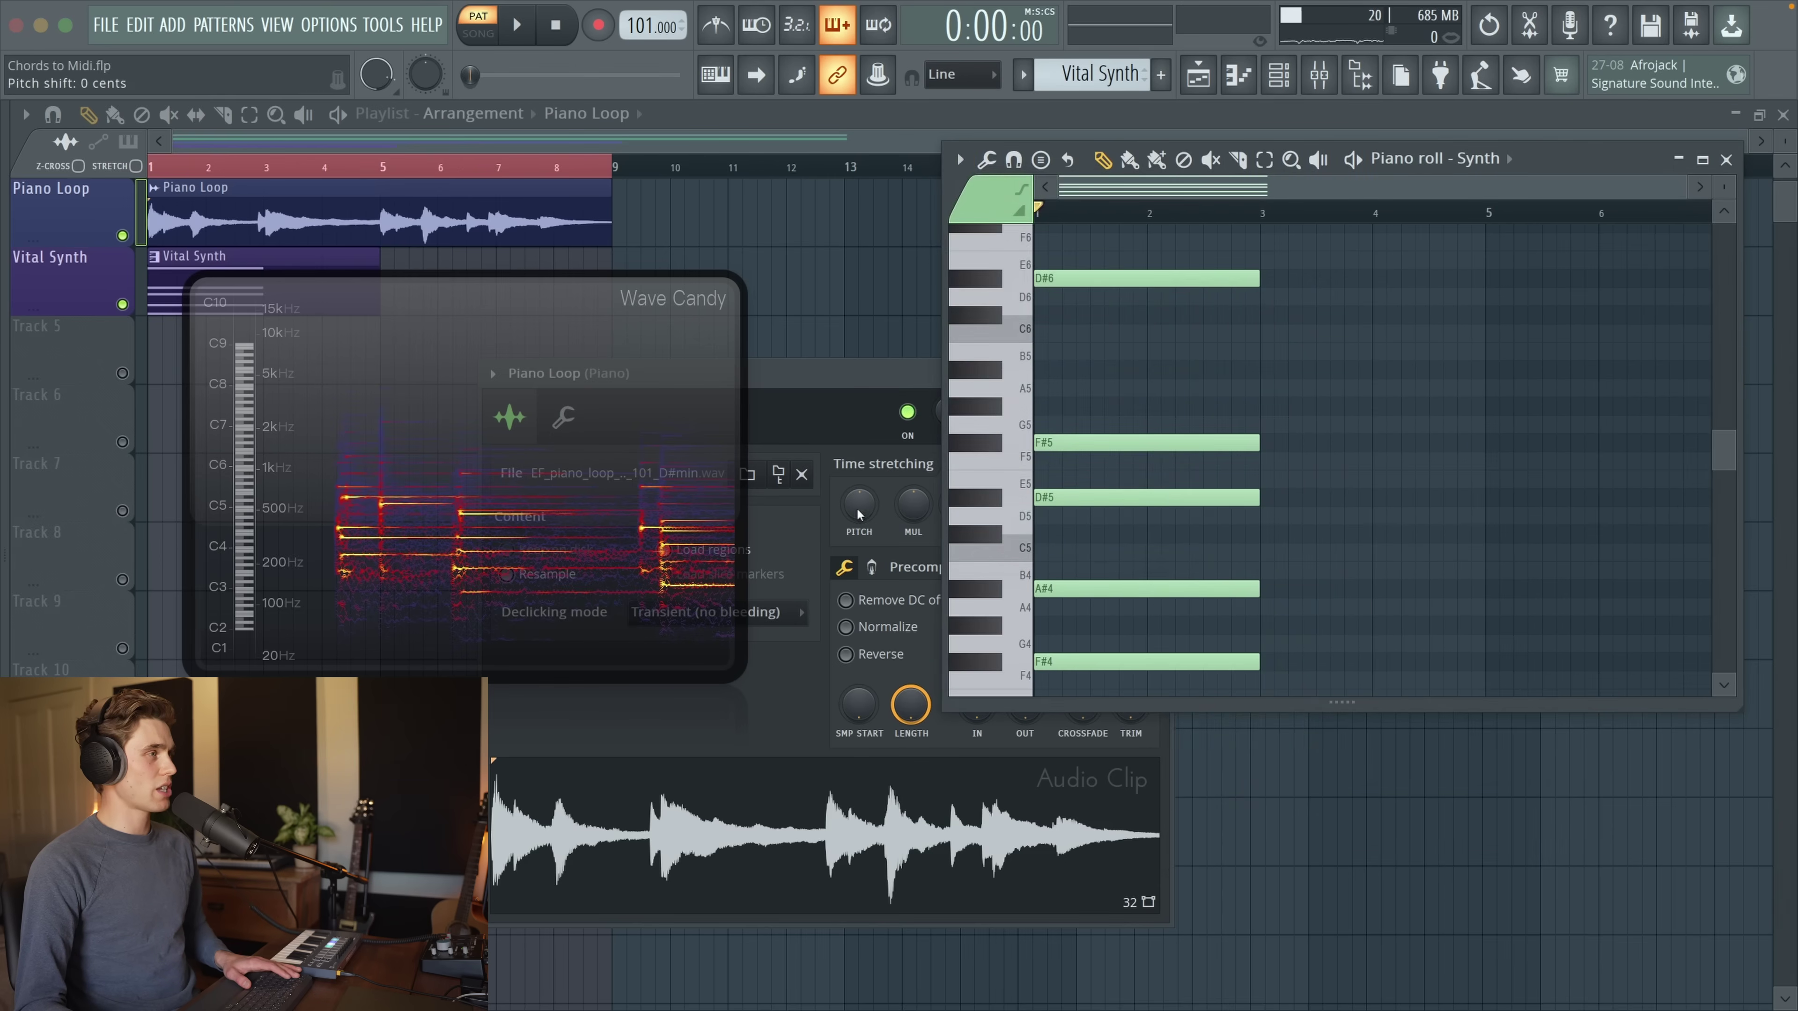
pyautogui.moveTo(910, 395); pyautogui.dragTo(703, 412)
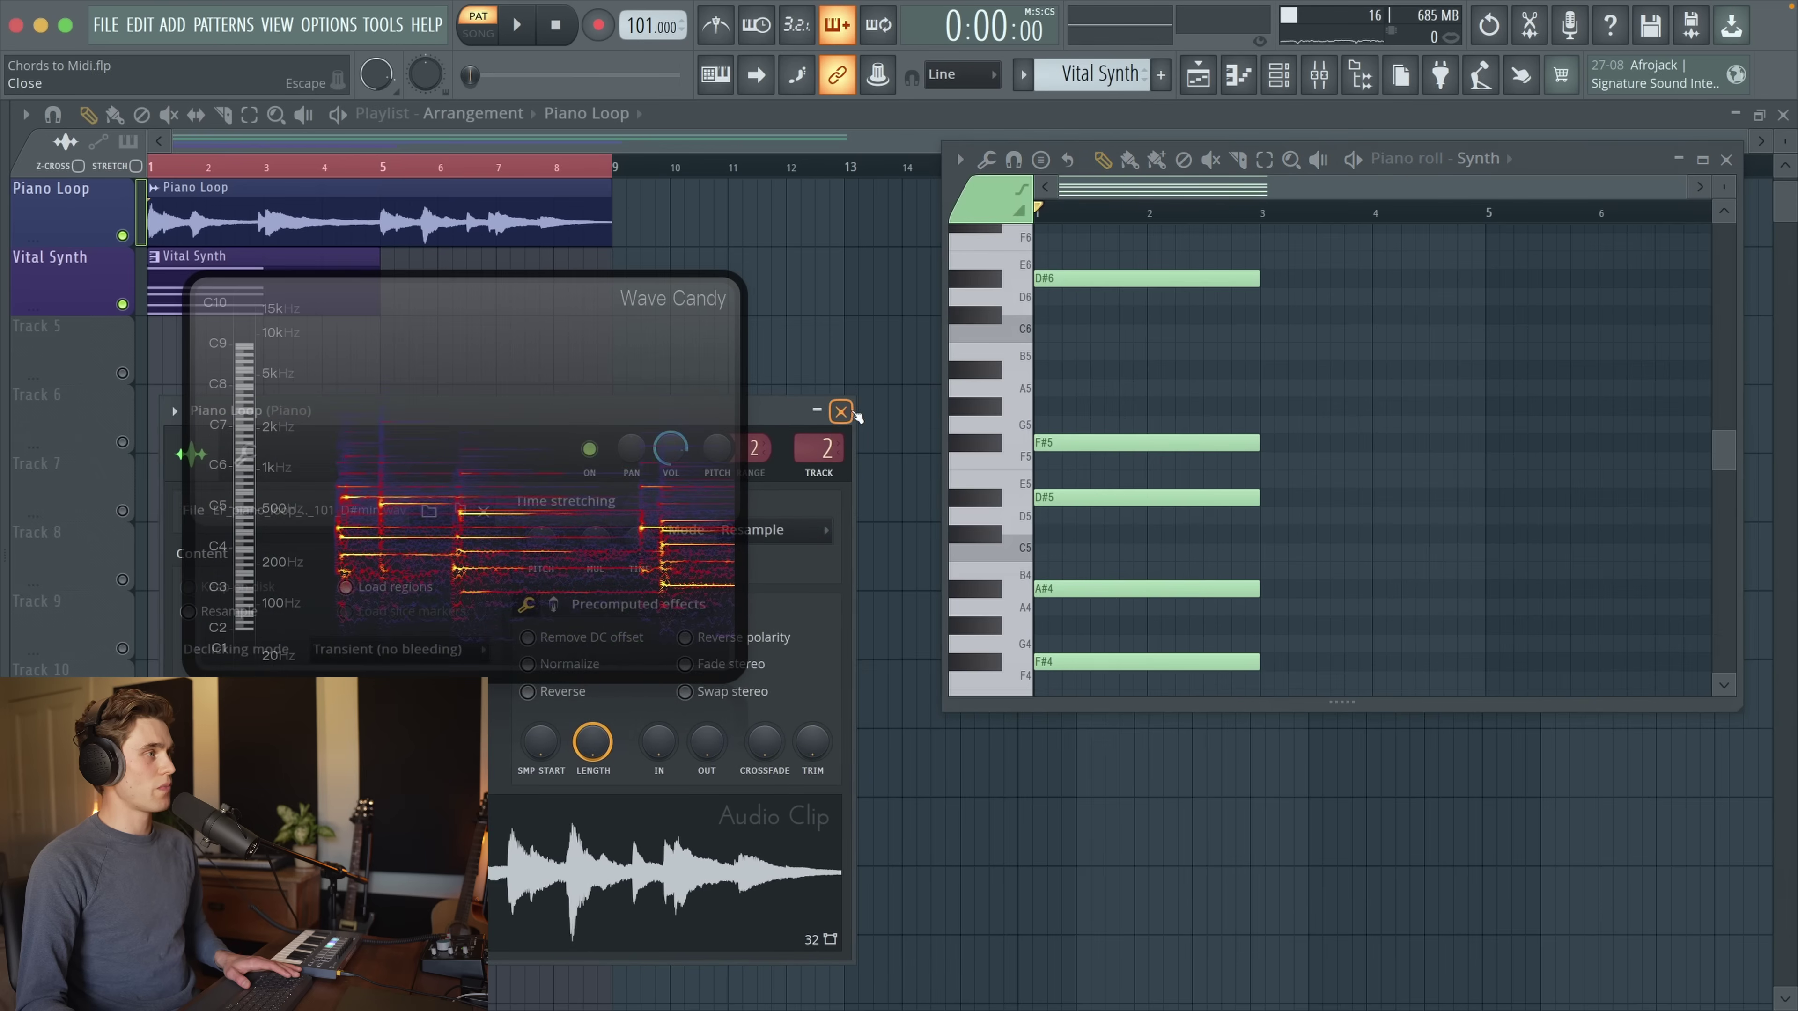
# Close the Piano Loop channel settings and add C#6 and D#5 notes to the chords
pyautogui.press('Escape')
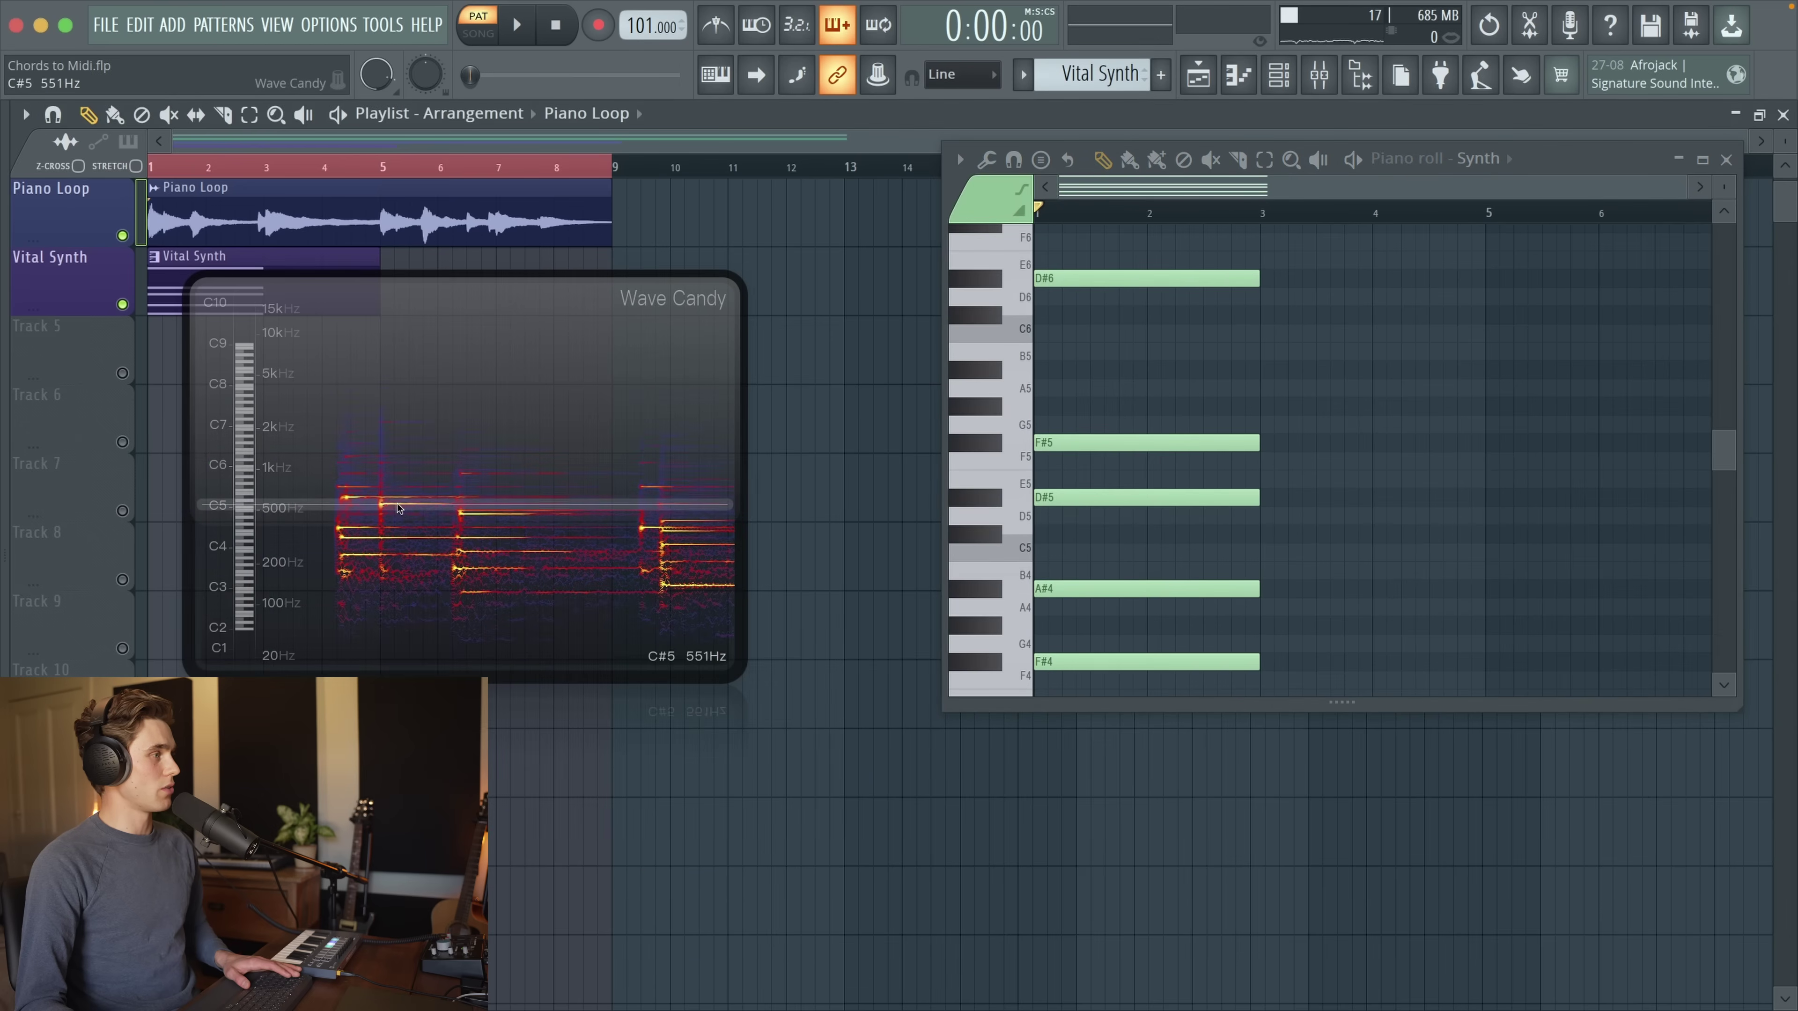
pyautogui.click(1212, 316)
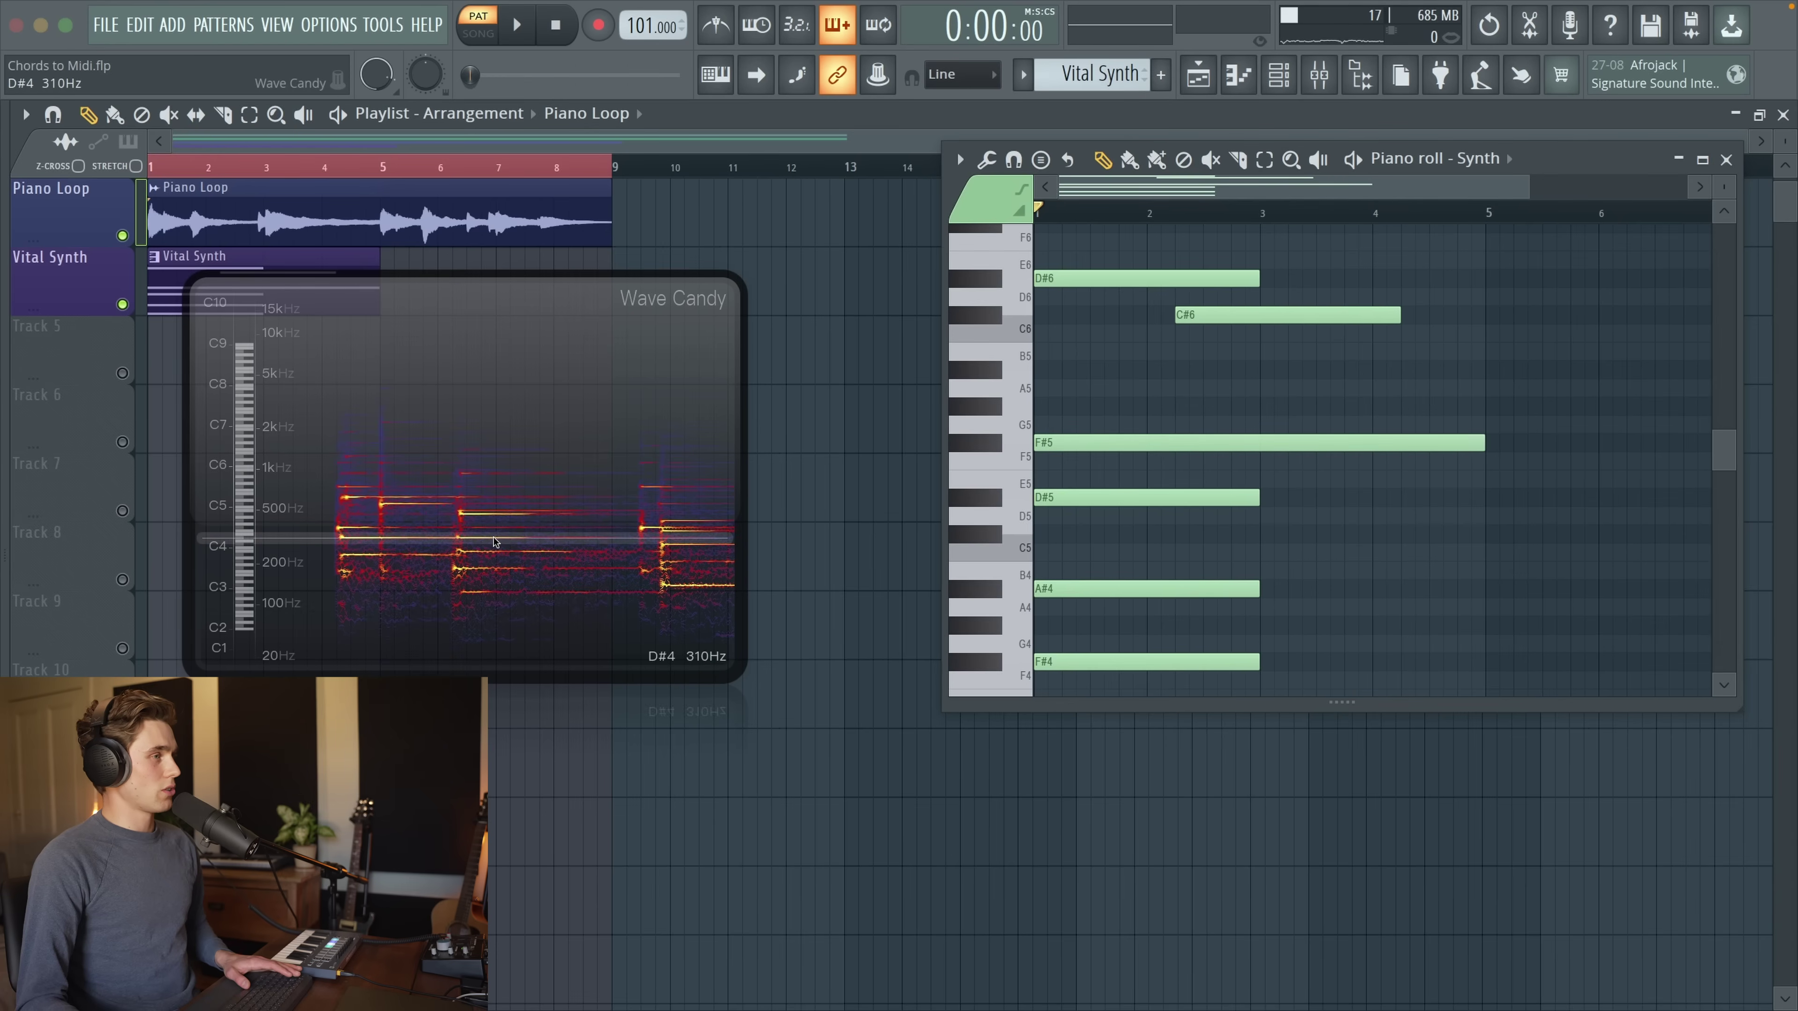
pyautogui.click(1308, 503)
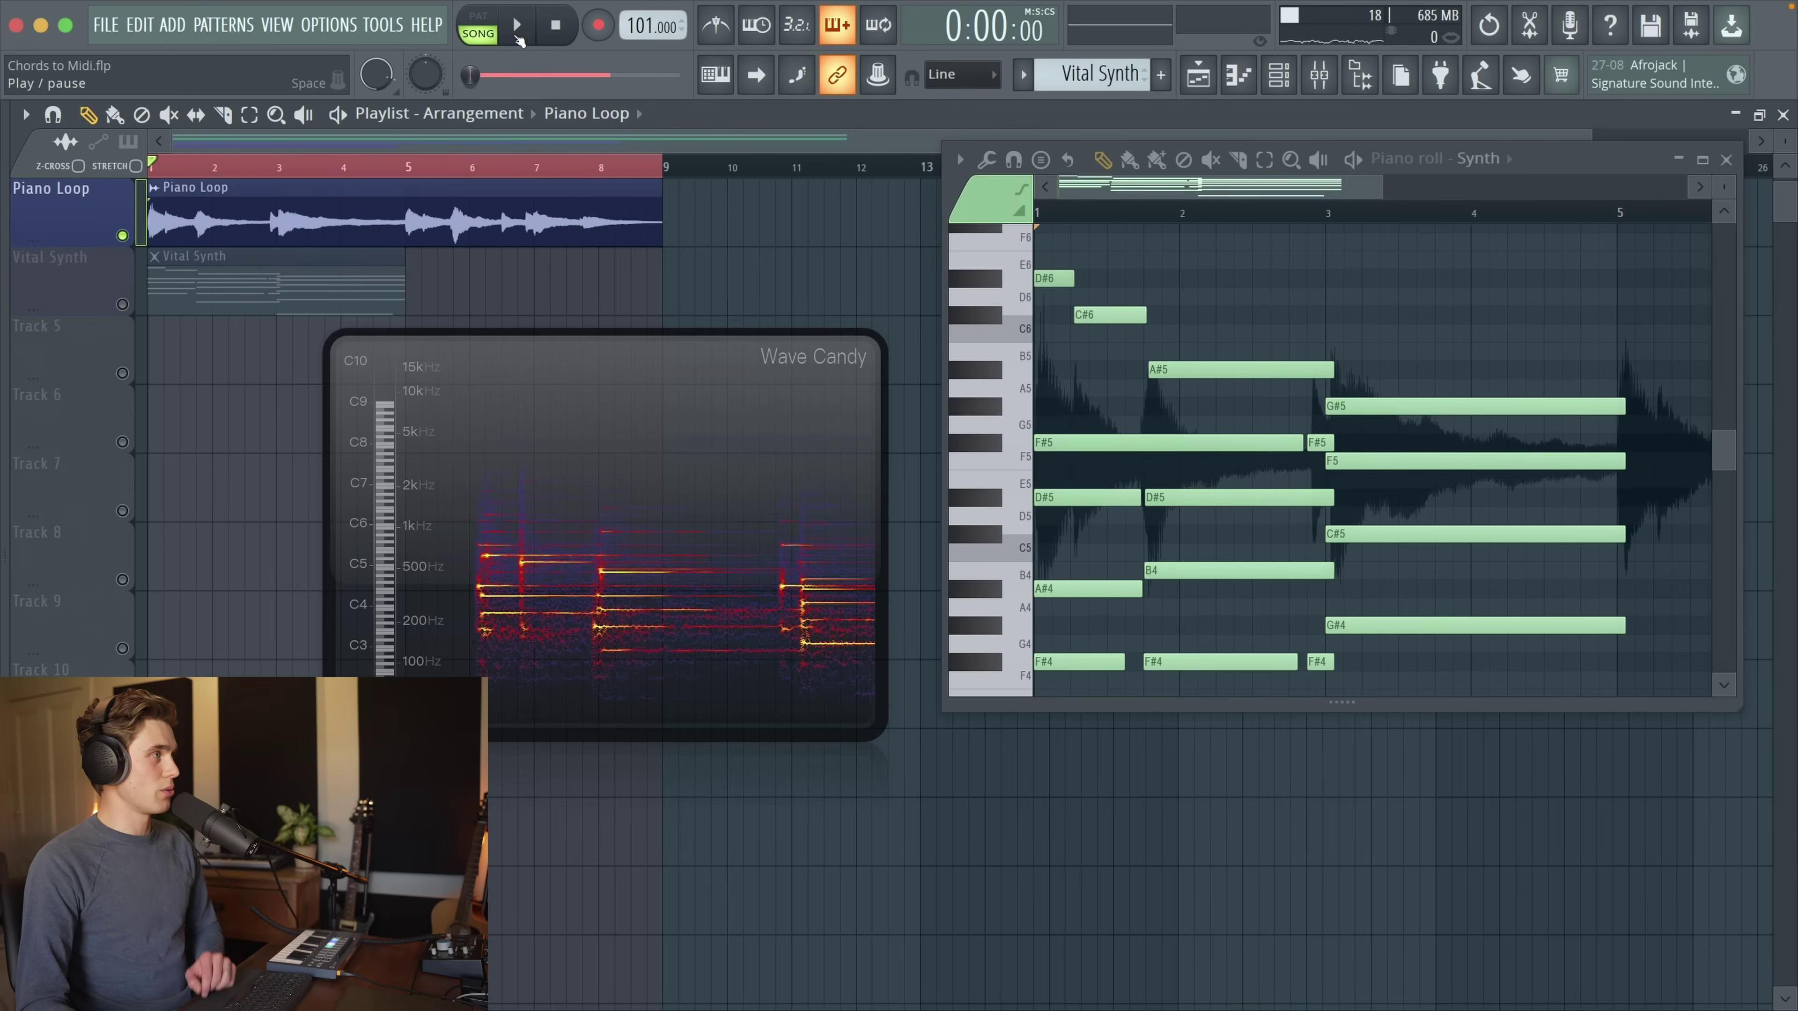
# Play the arrangement, then solo the Vital Synth track and play back the transcribed chords
pyautogui.click(519, 33)
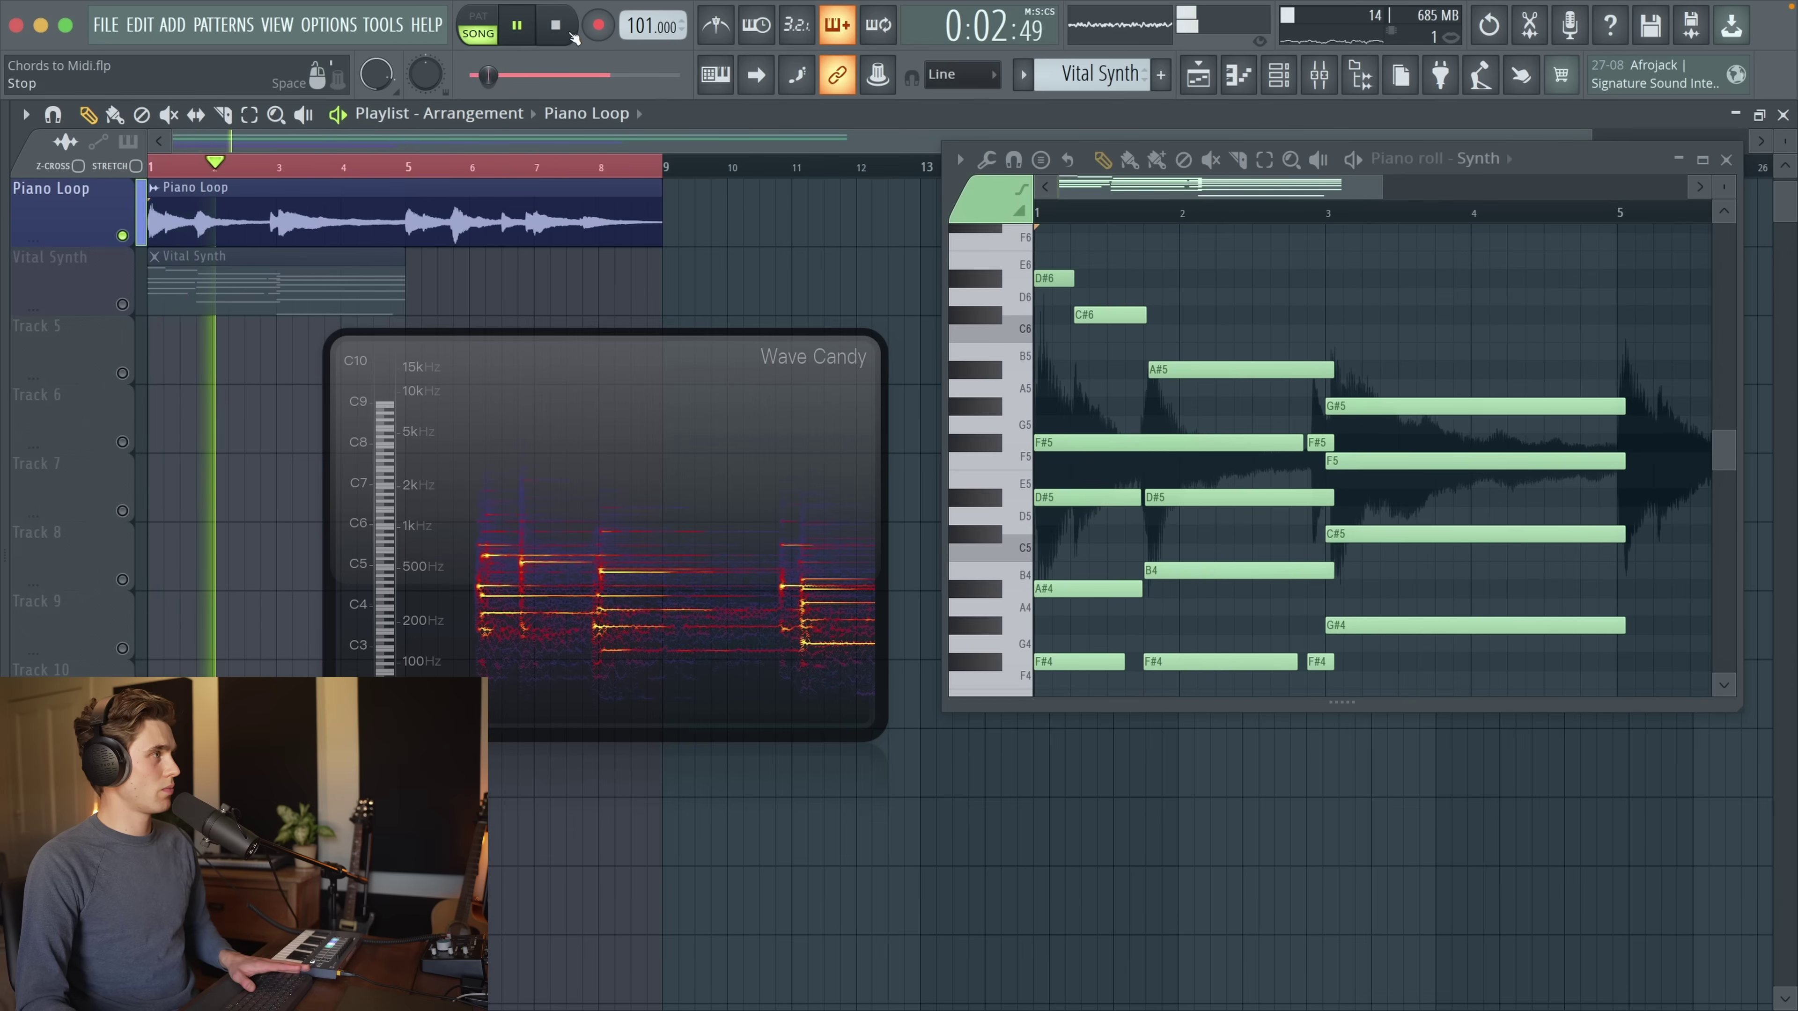
pyautogui.press('space')
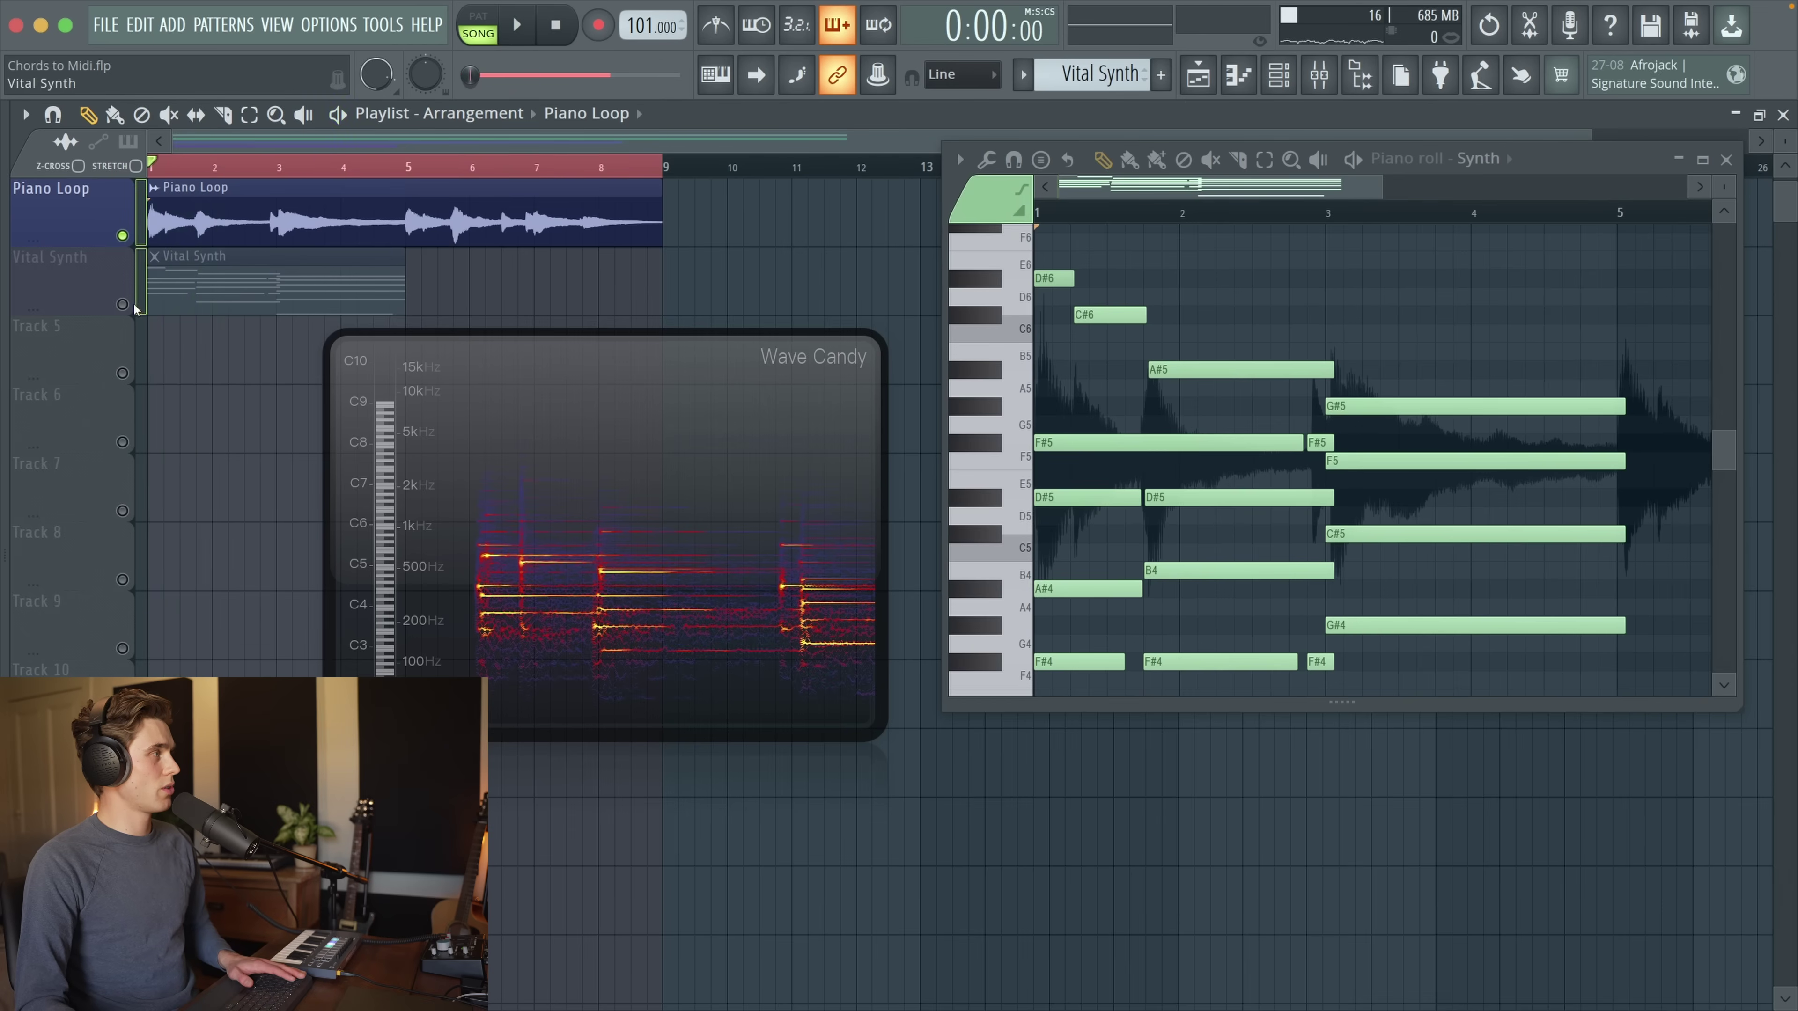
pyautogui.rightClick(133, 302)
pyautogui.press('space')
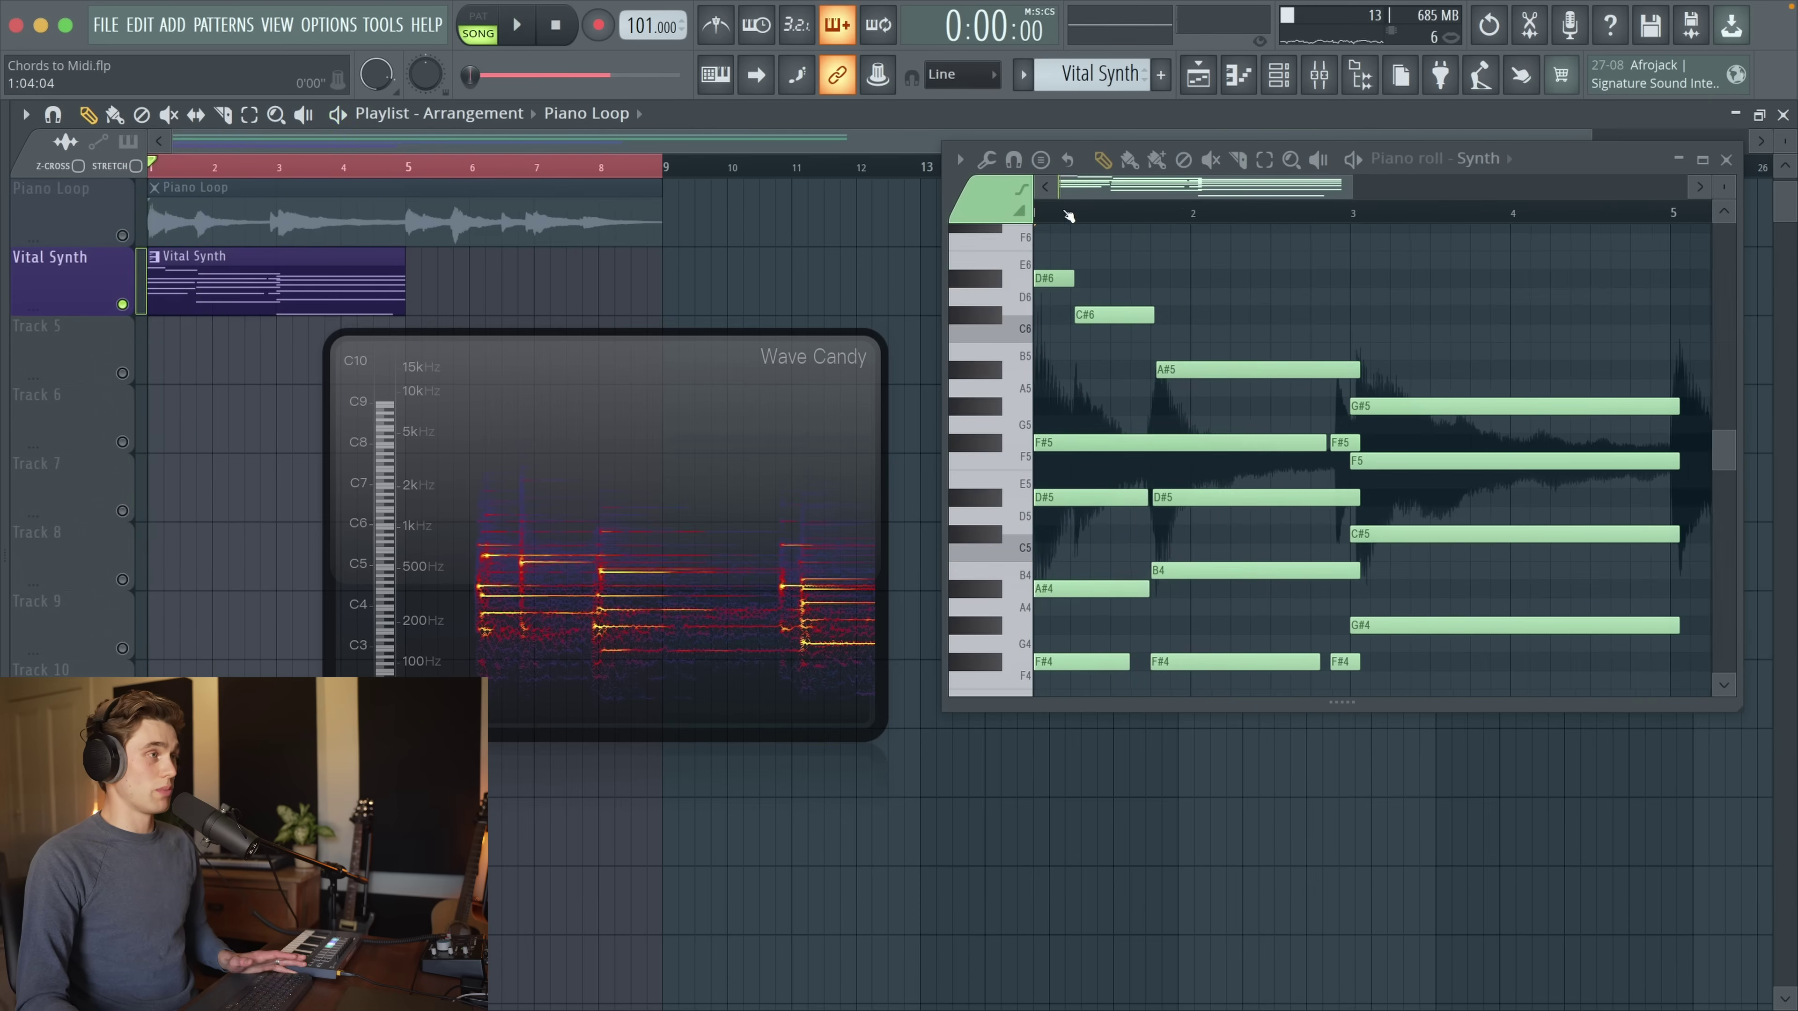
pyautogui.scroll(2, 1065, 213)
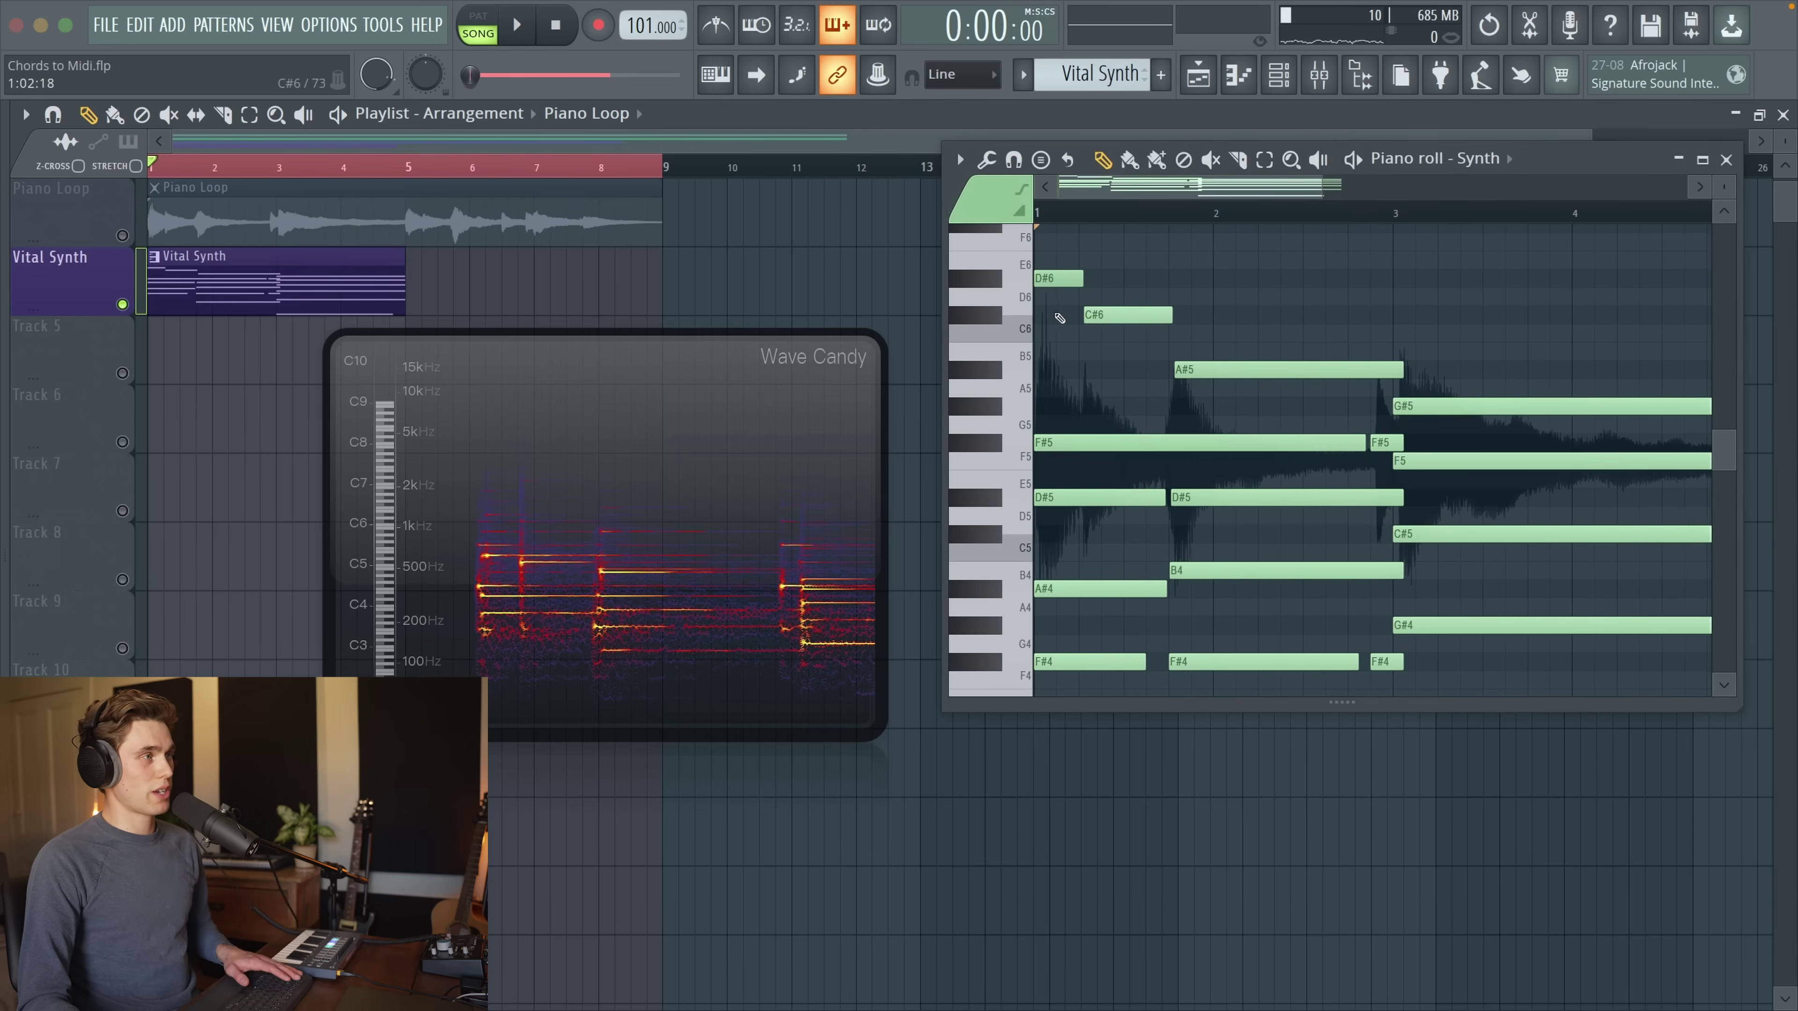
pyautogui.scroll(-1, 1076, 234)
# Select the first chord's five notes, apply Strum to them, and play the result
pyautogui.moveTo(1062, 245); pyautogui.dragTo(1070, 609)
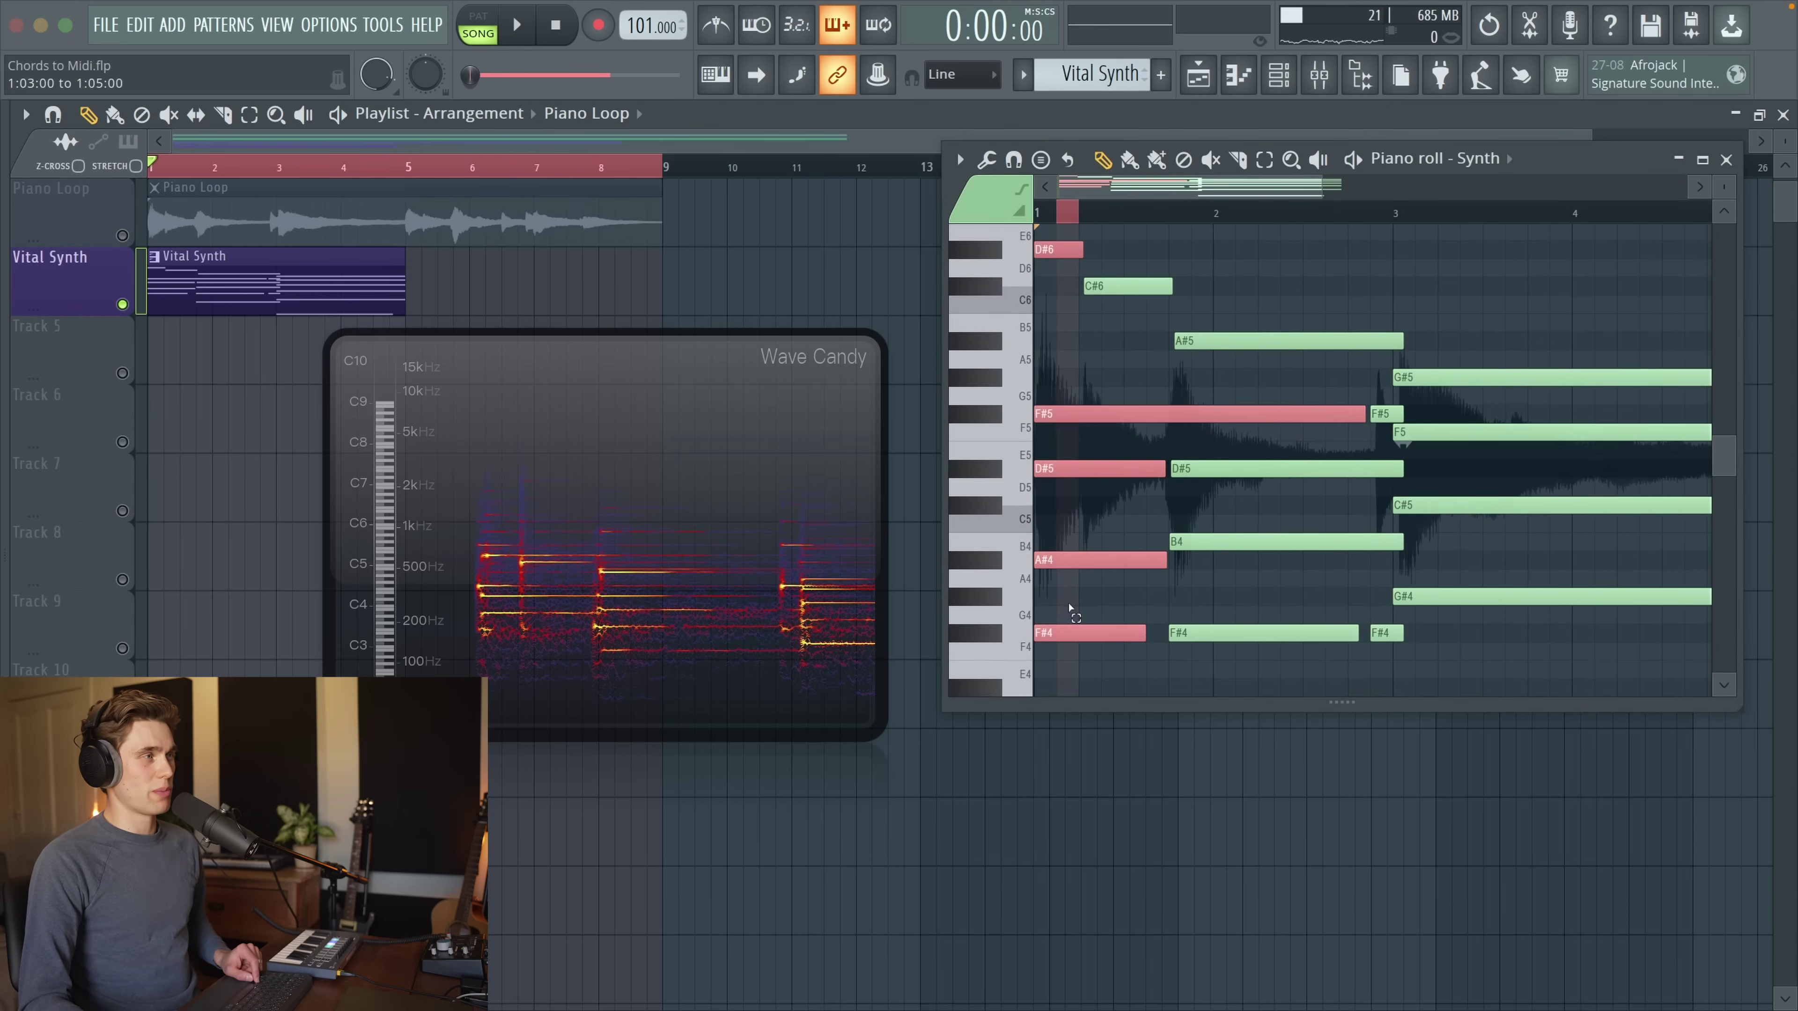
pyautogui.click(960, 160)
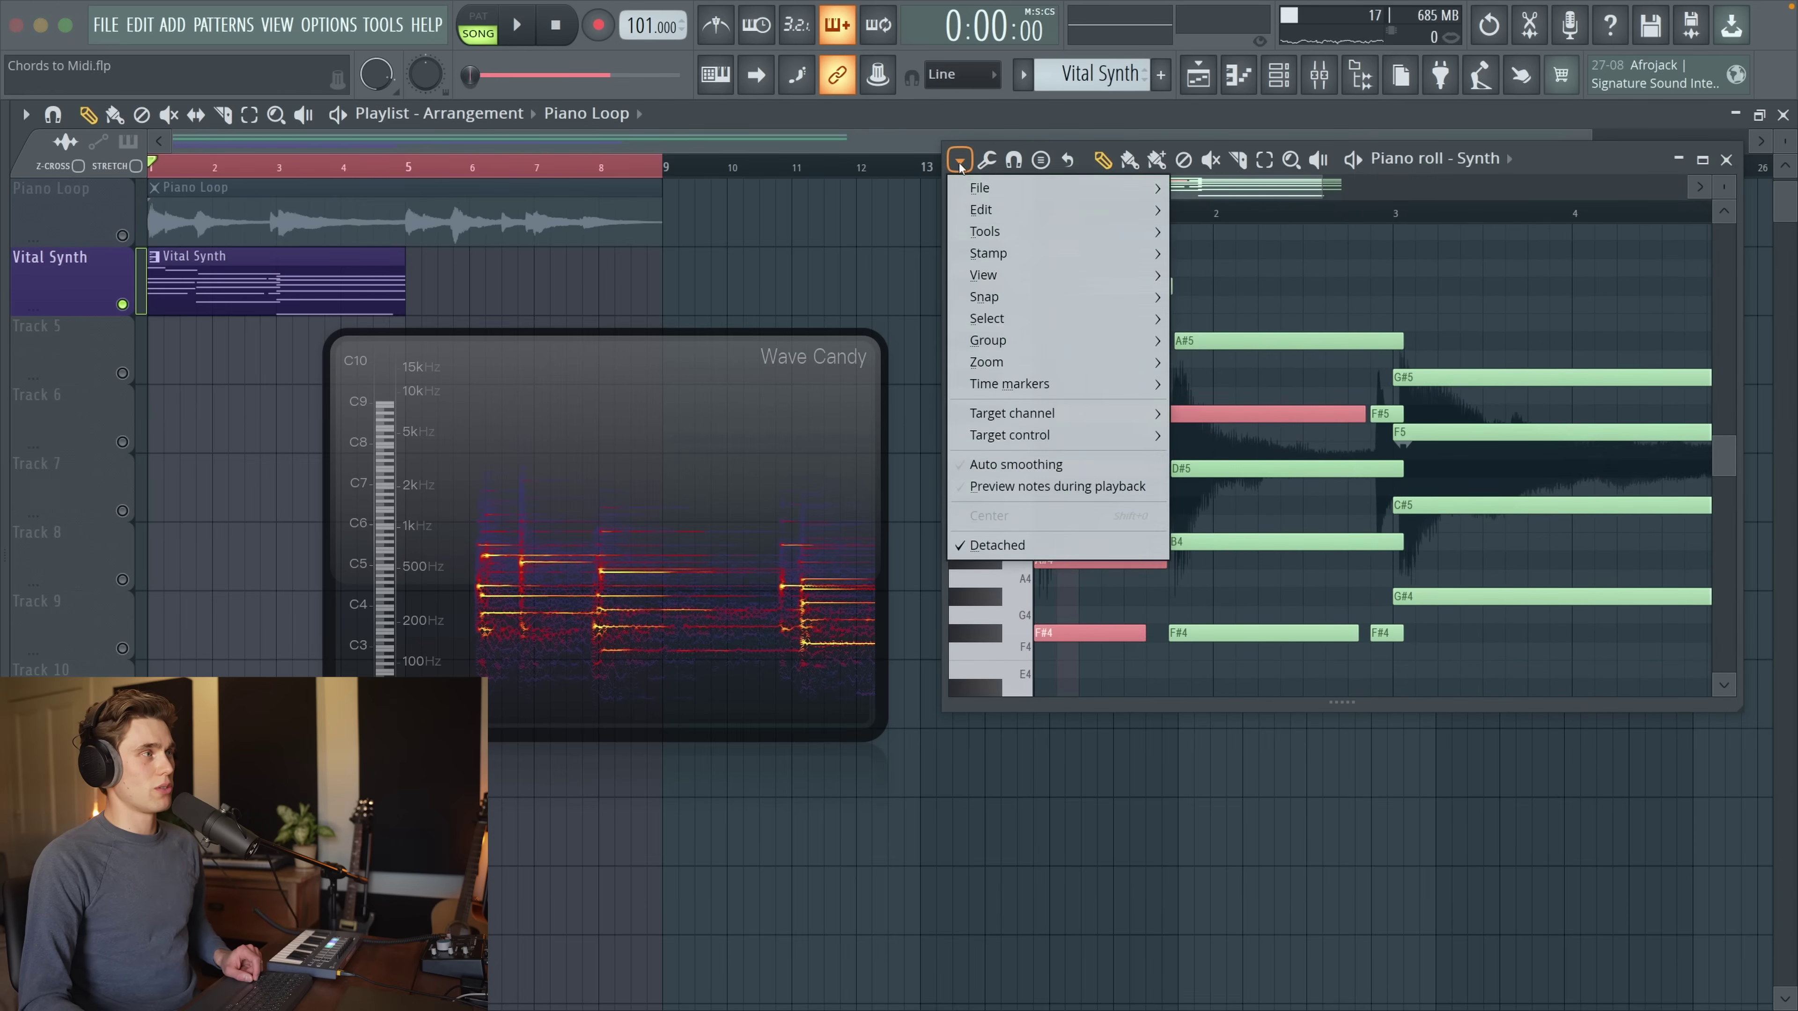
pyautogui.moveTo(1021, 298)
pyautogui.moveTo(1022, 232)
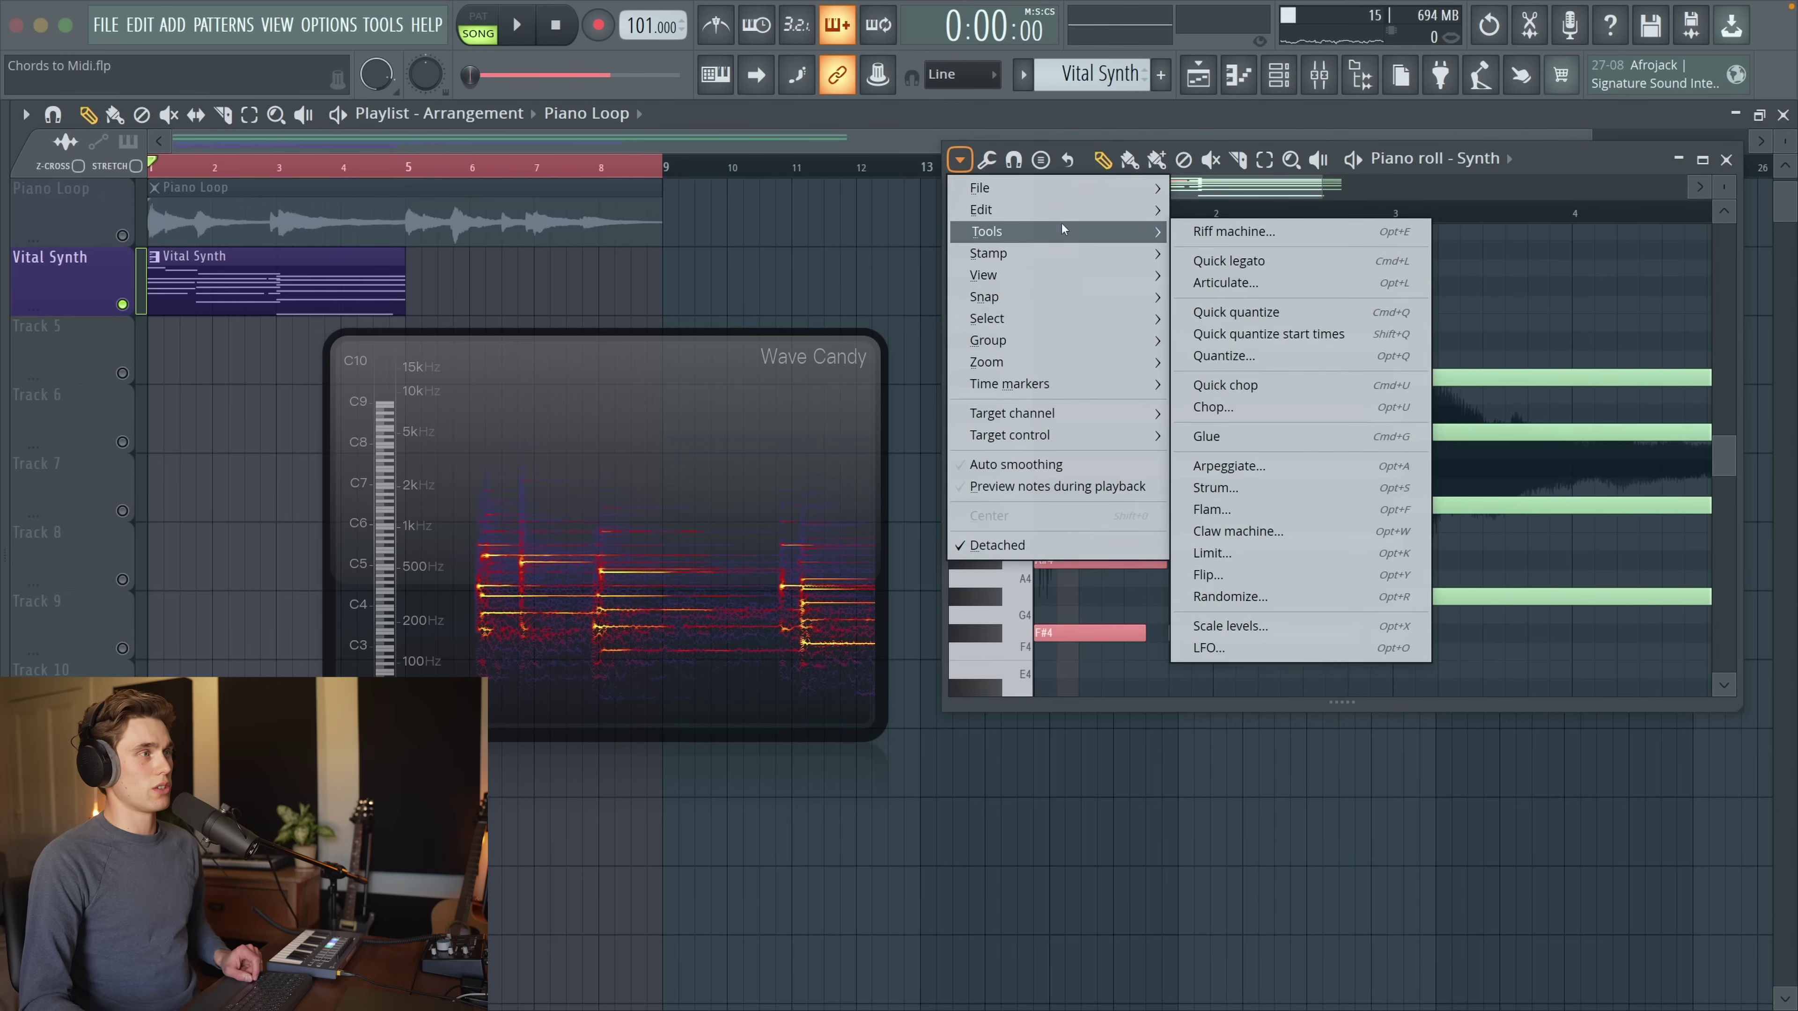
pyautogui.click(1217, 488)
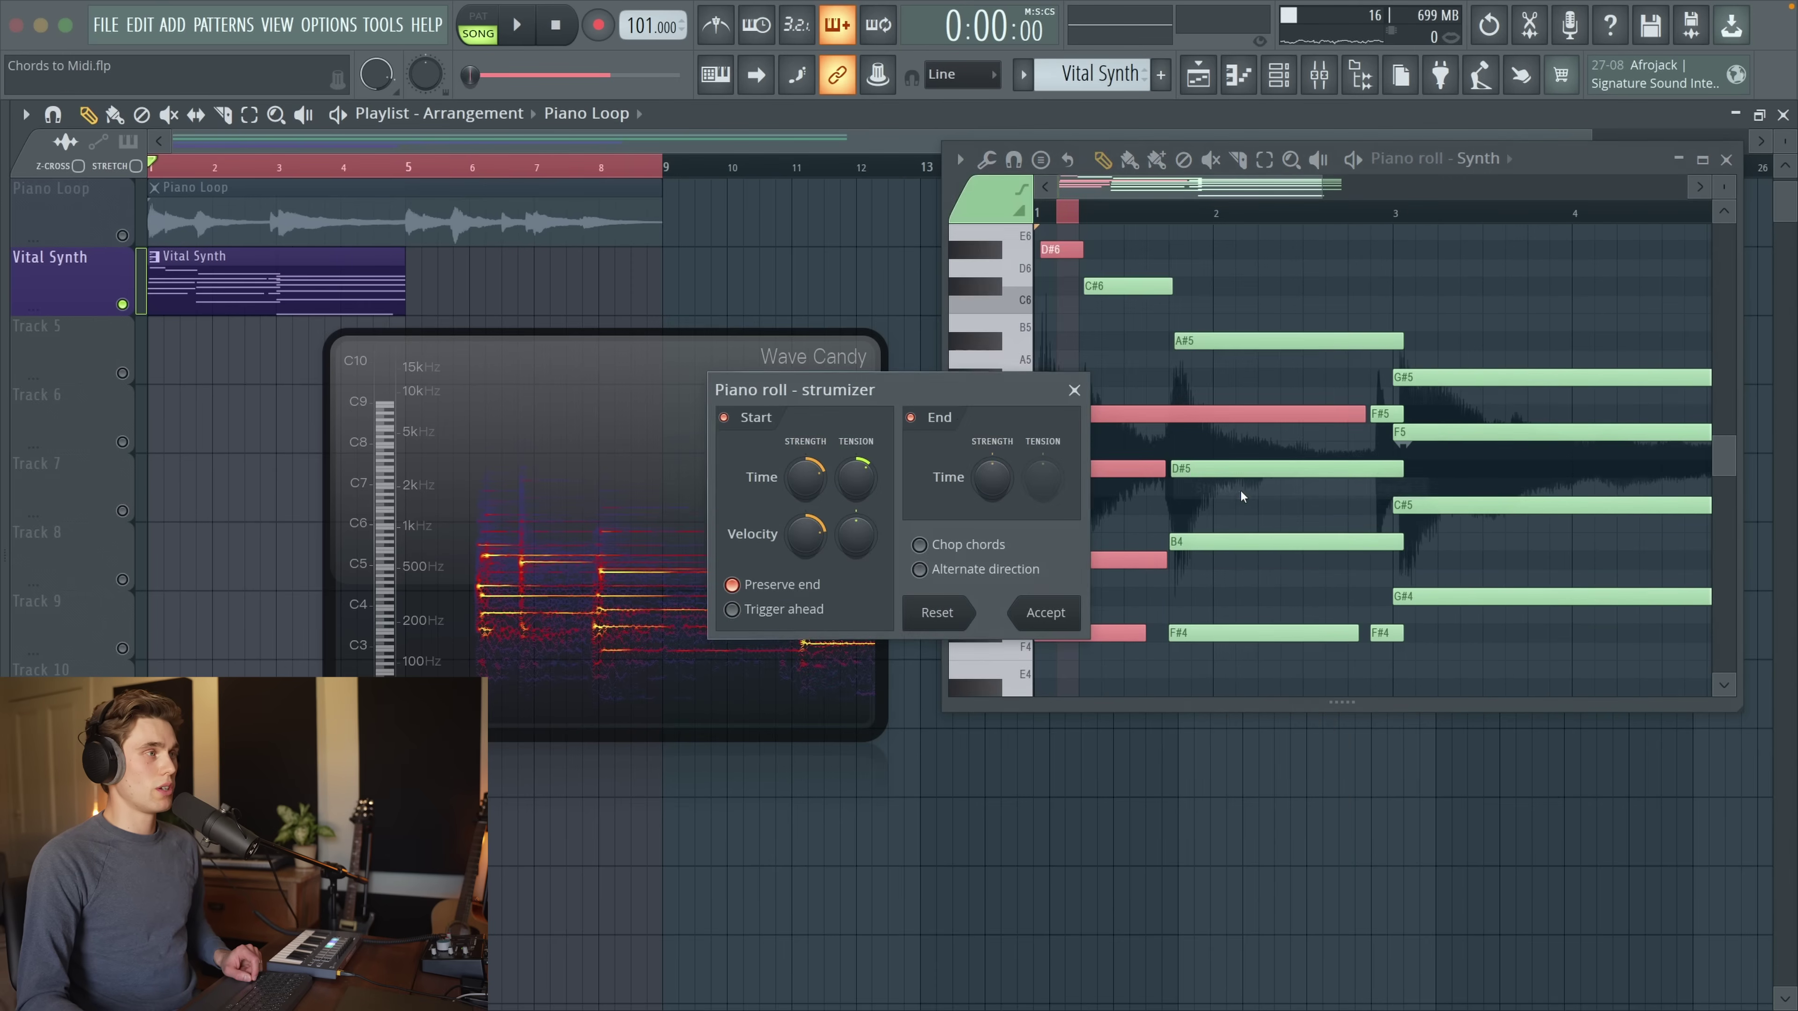
pyautogui.moveTo(947, 402); pyautogui.dragTo(1485, 360)
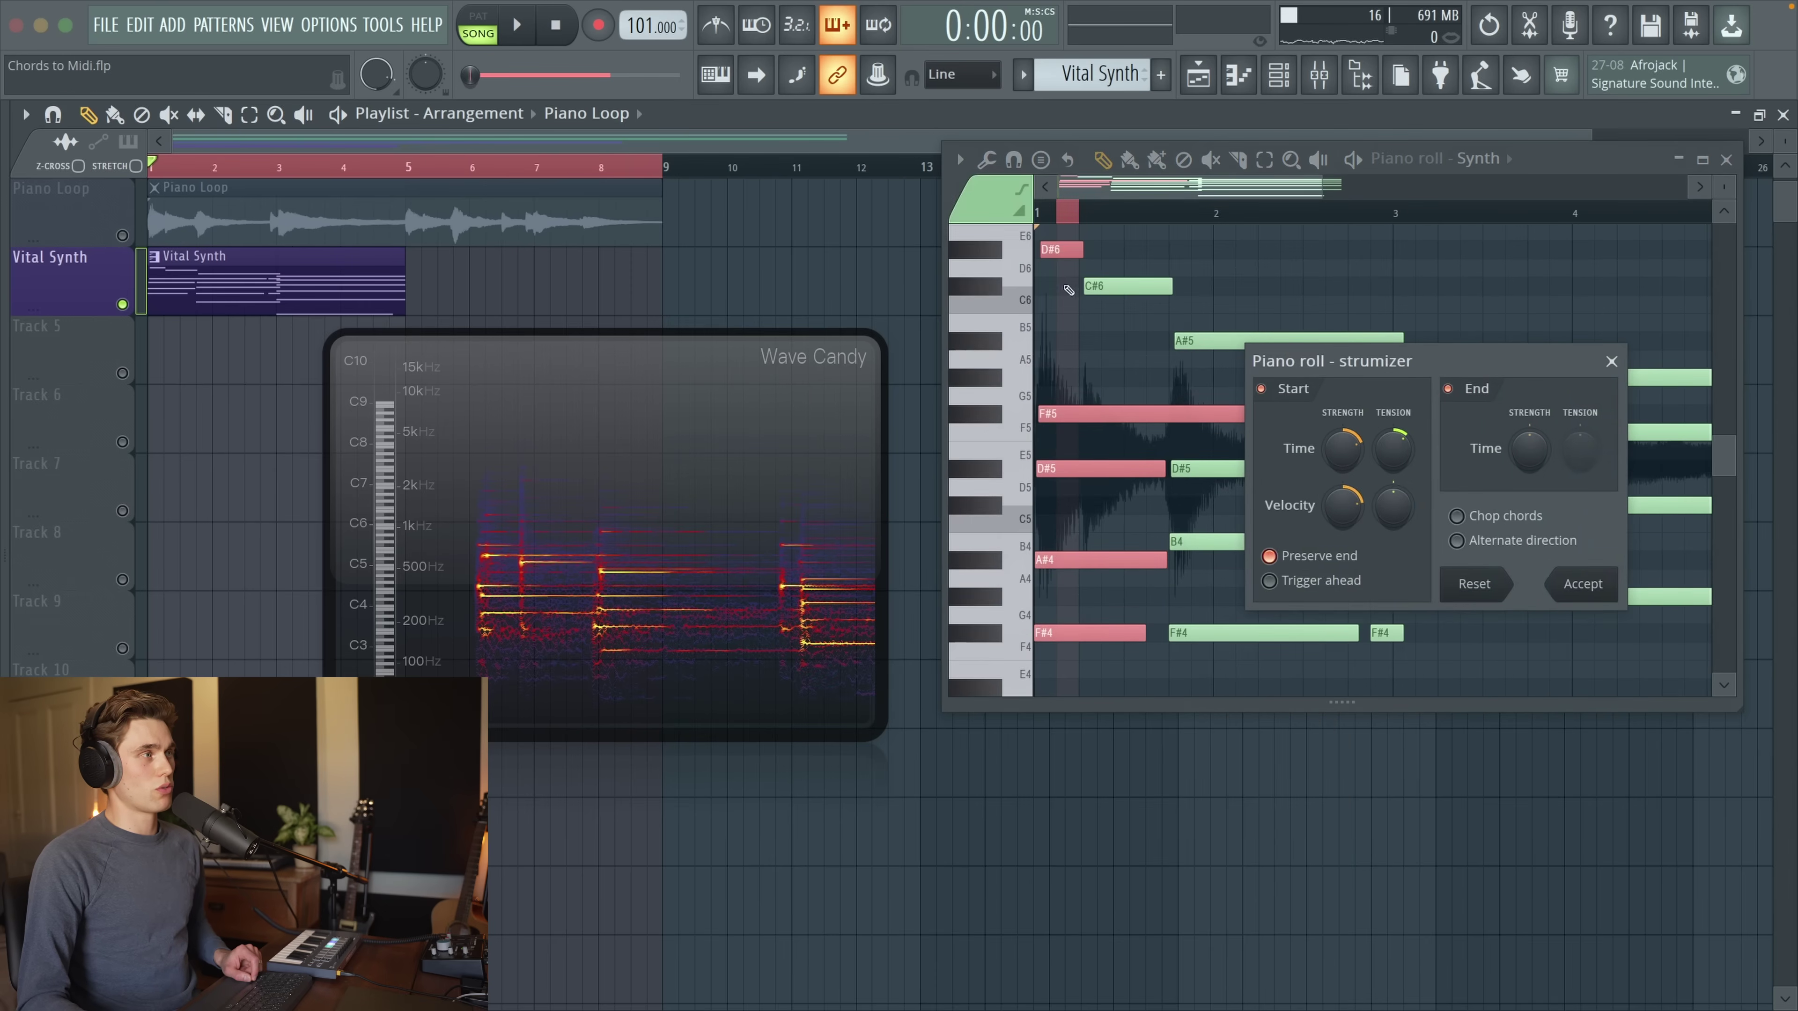
pyautogui.click(1583, 584)
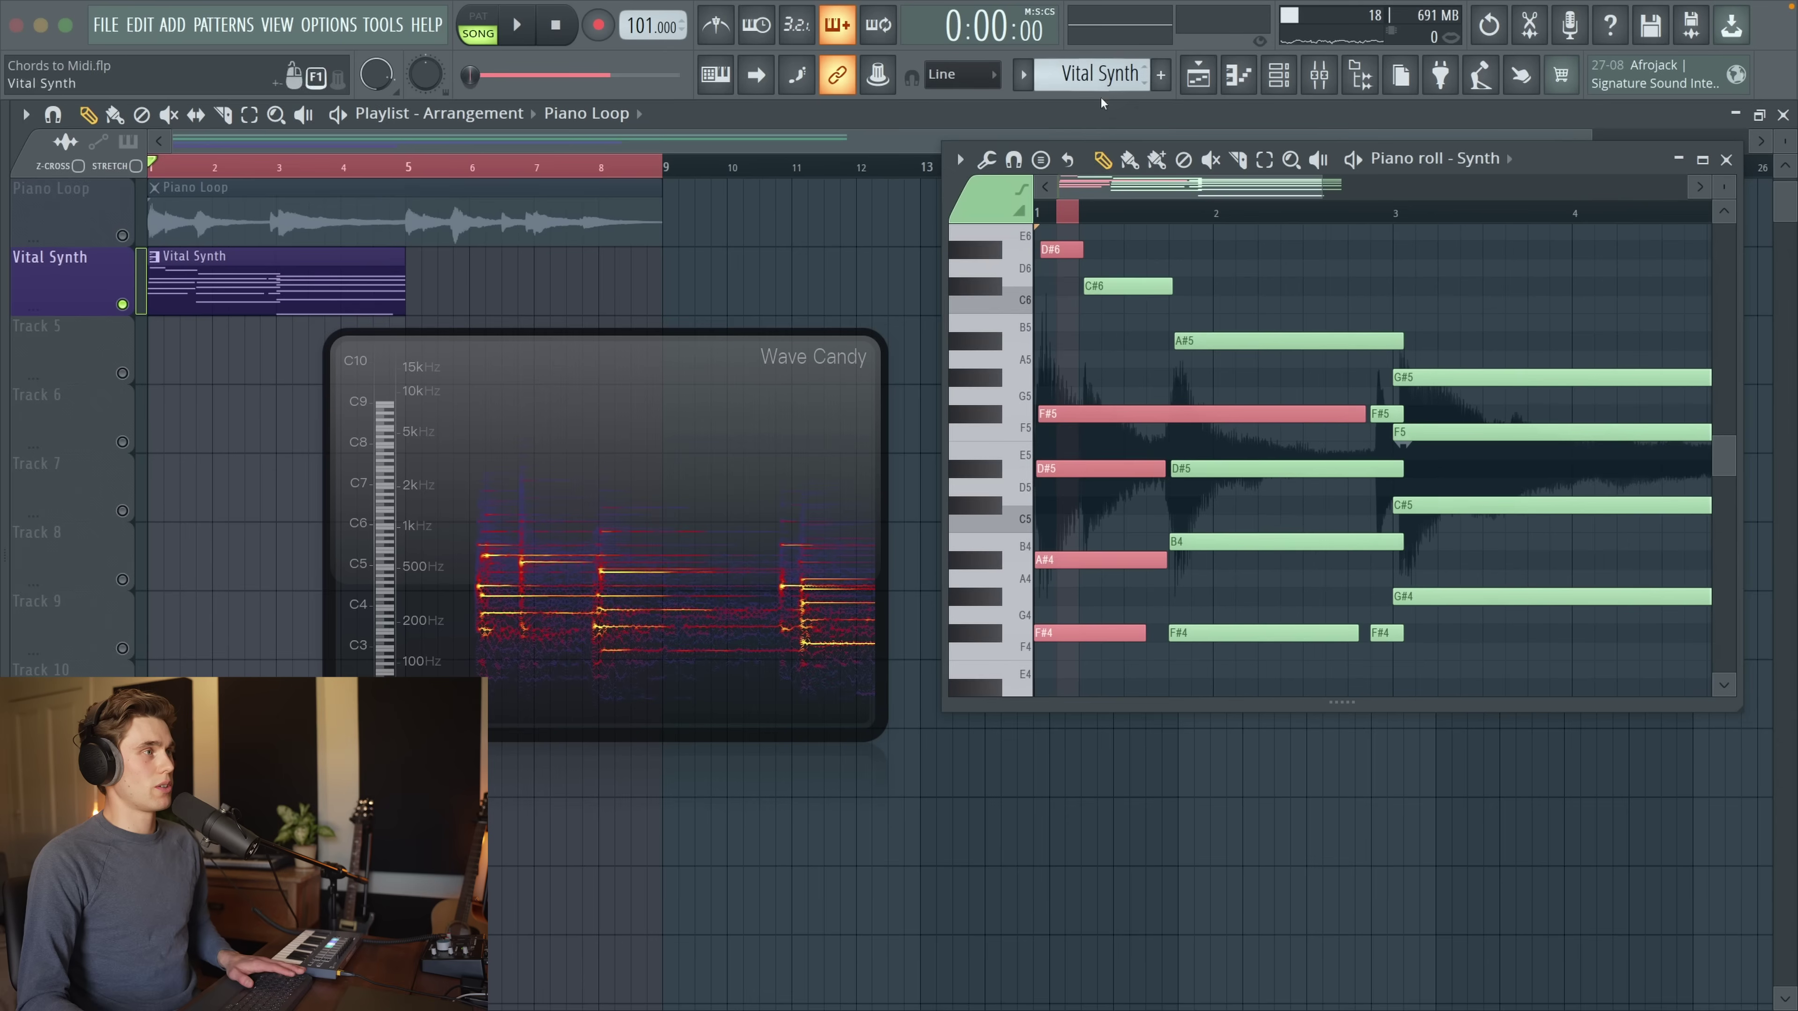
pyautogui.click(1053, 216)
pyautogui.press('space')
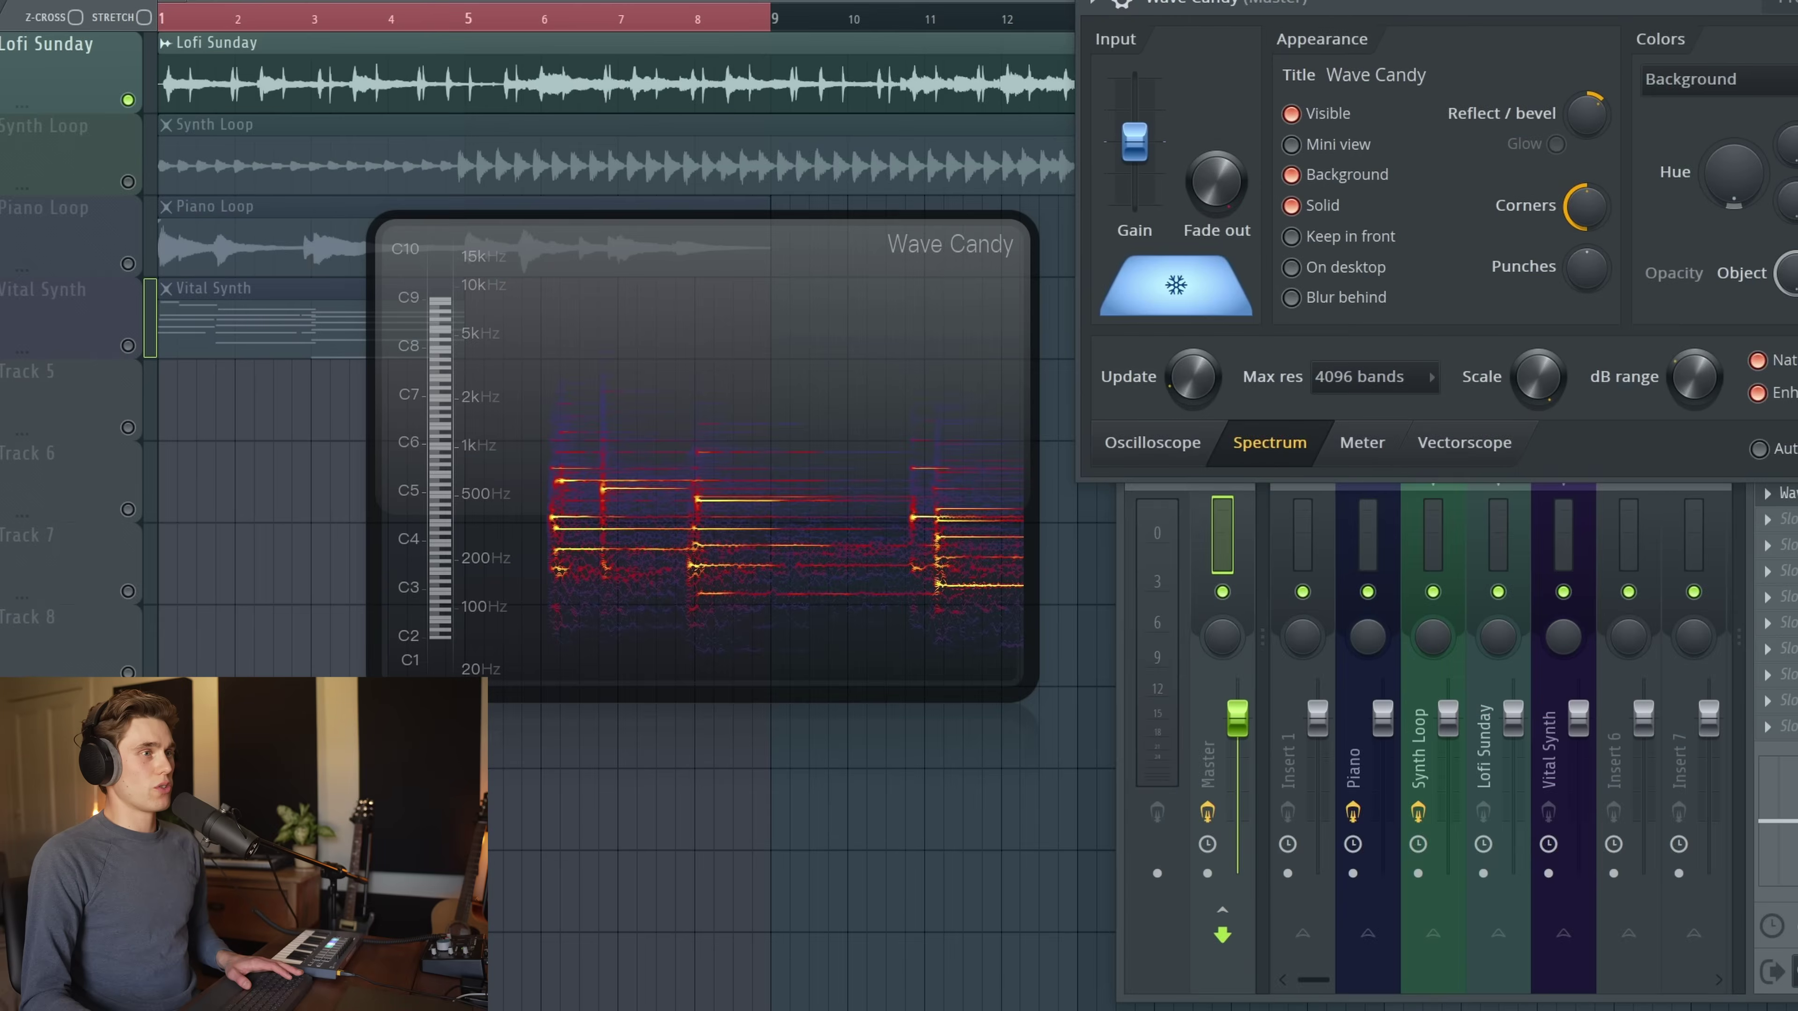
# Show the mixer window with F9
pyautogui.press('F9')
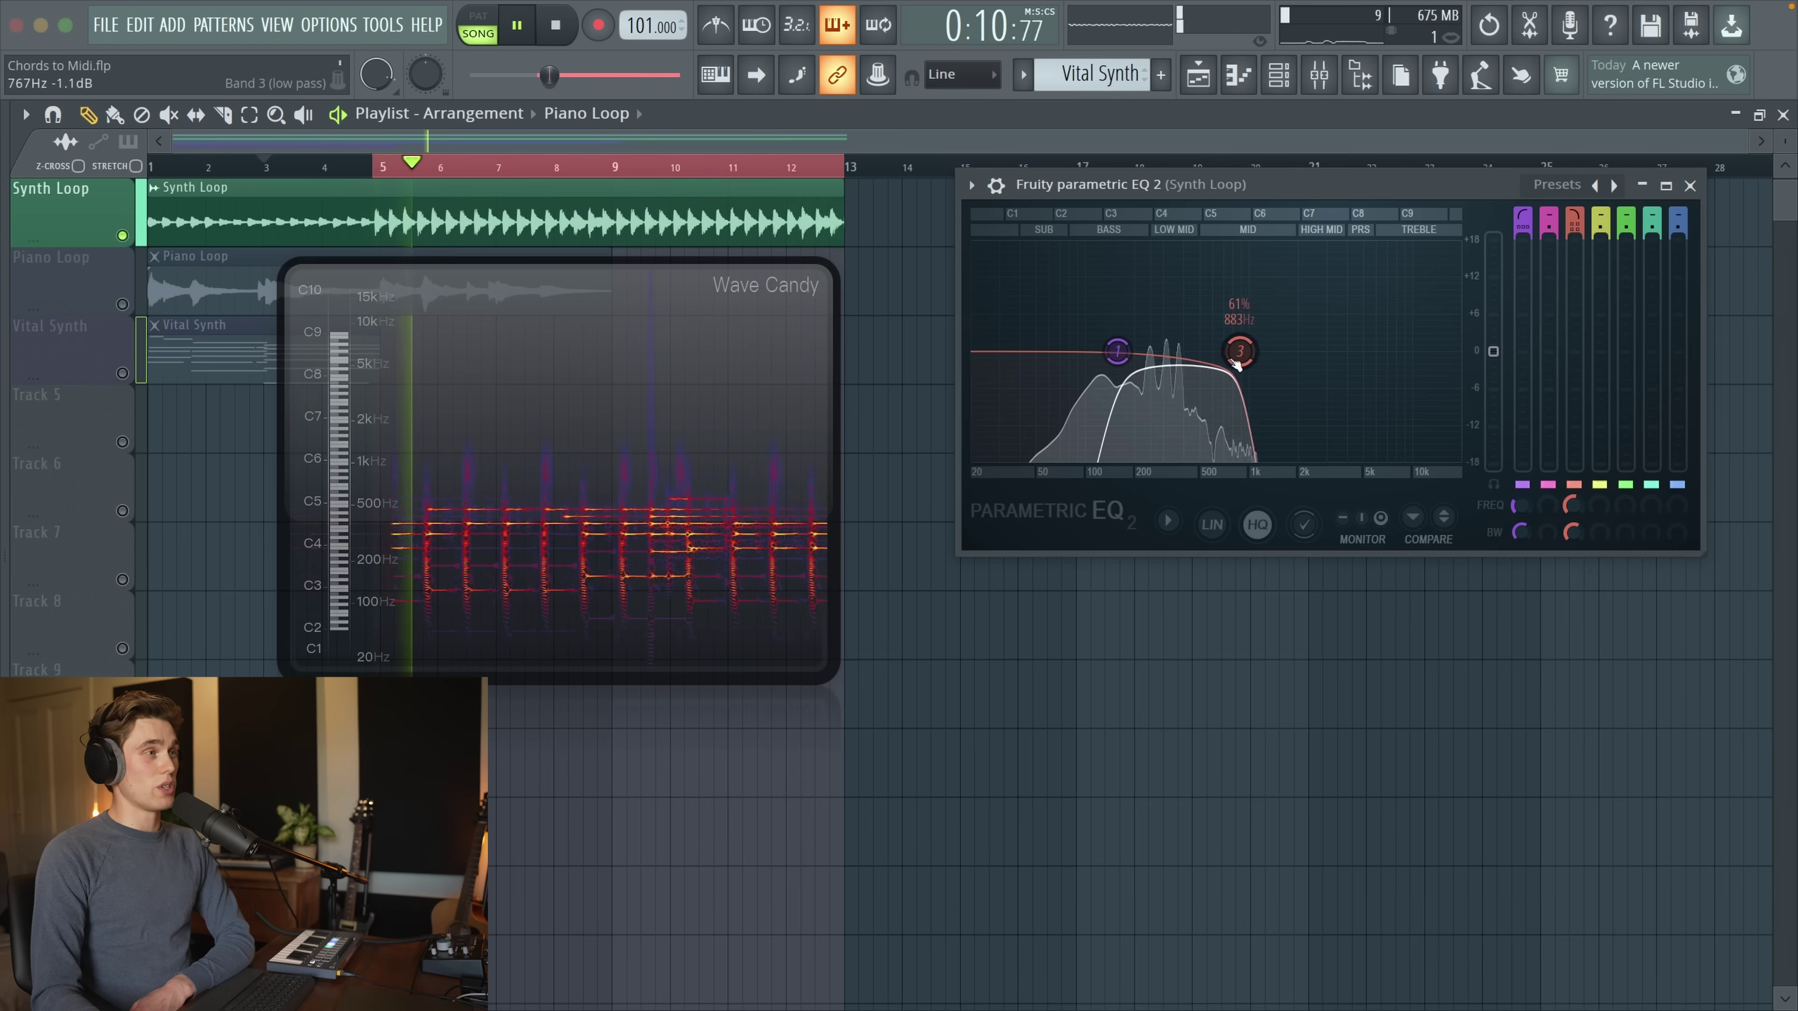
# Raise the Synth Loop EQ's band 3 low-pass cutoff to the top and close the EQ
pyautogui.moveTo(1358, 351); pyautogui.dragTo(1457, 351)
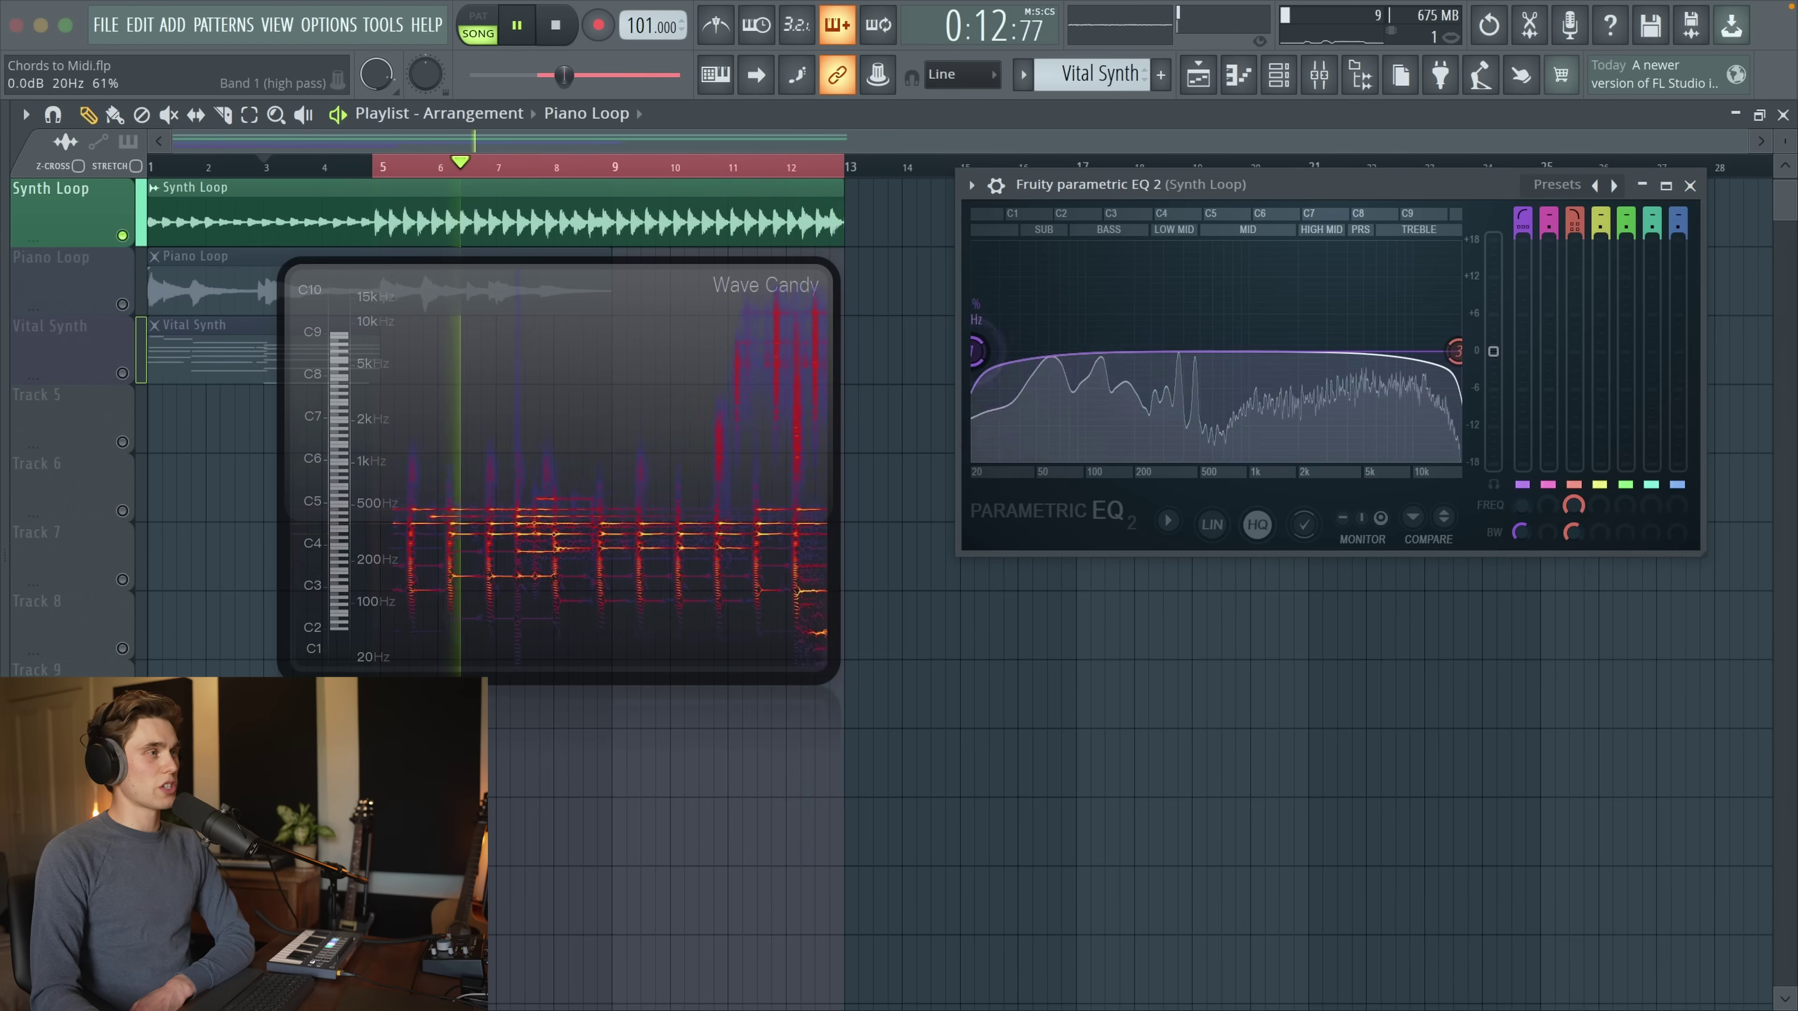
pyautogui.click(1691, 187)
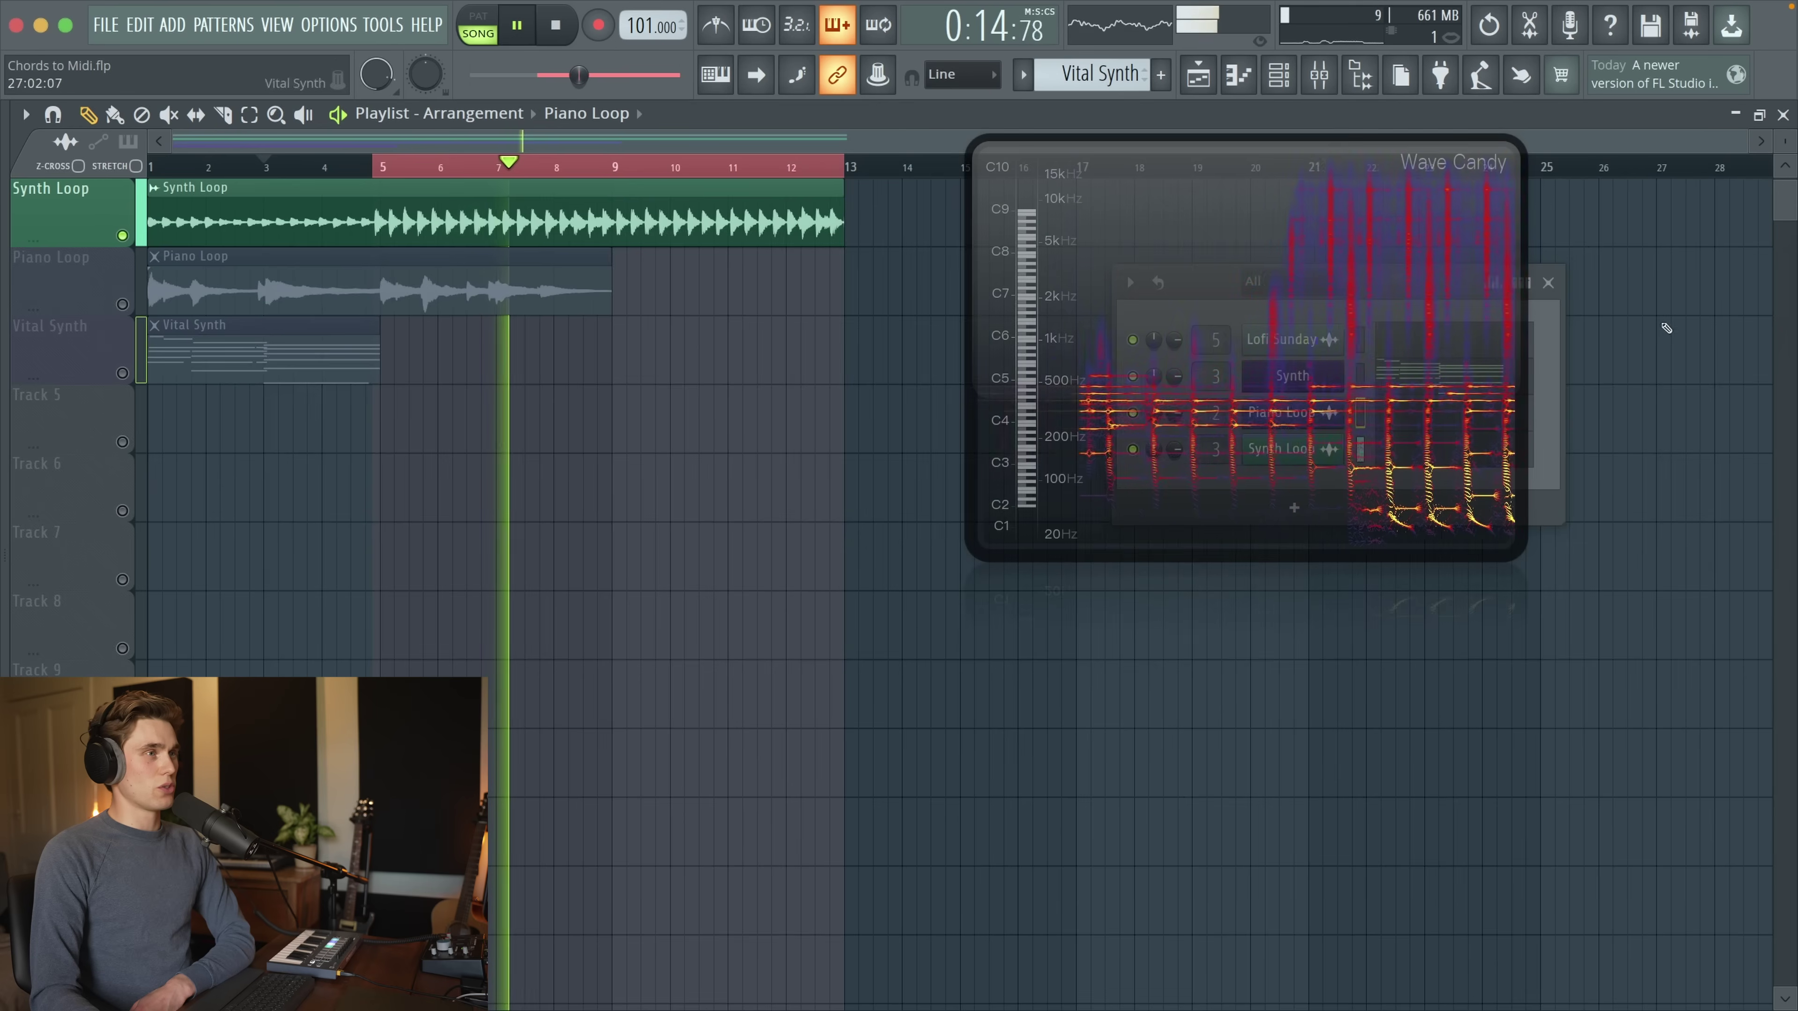
# Stretch the Wave Candy window downward so the spectrum shows the Synth Loop's notes clearly
pyautogui.moveTo(1245, 552); pyautogui.dragTo(1215, 987)
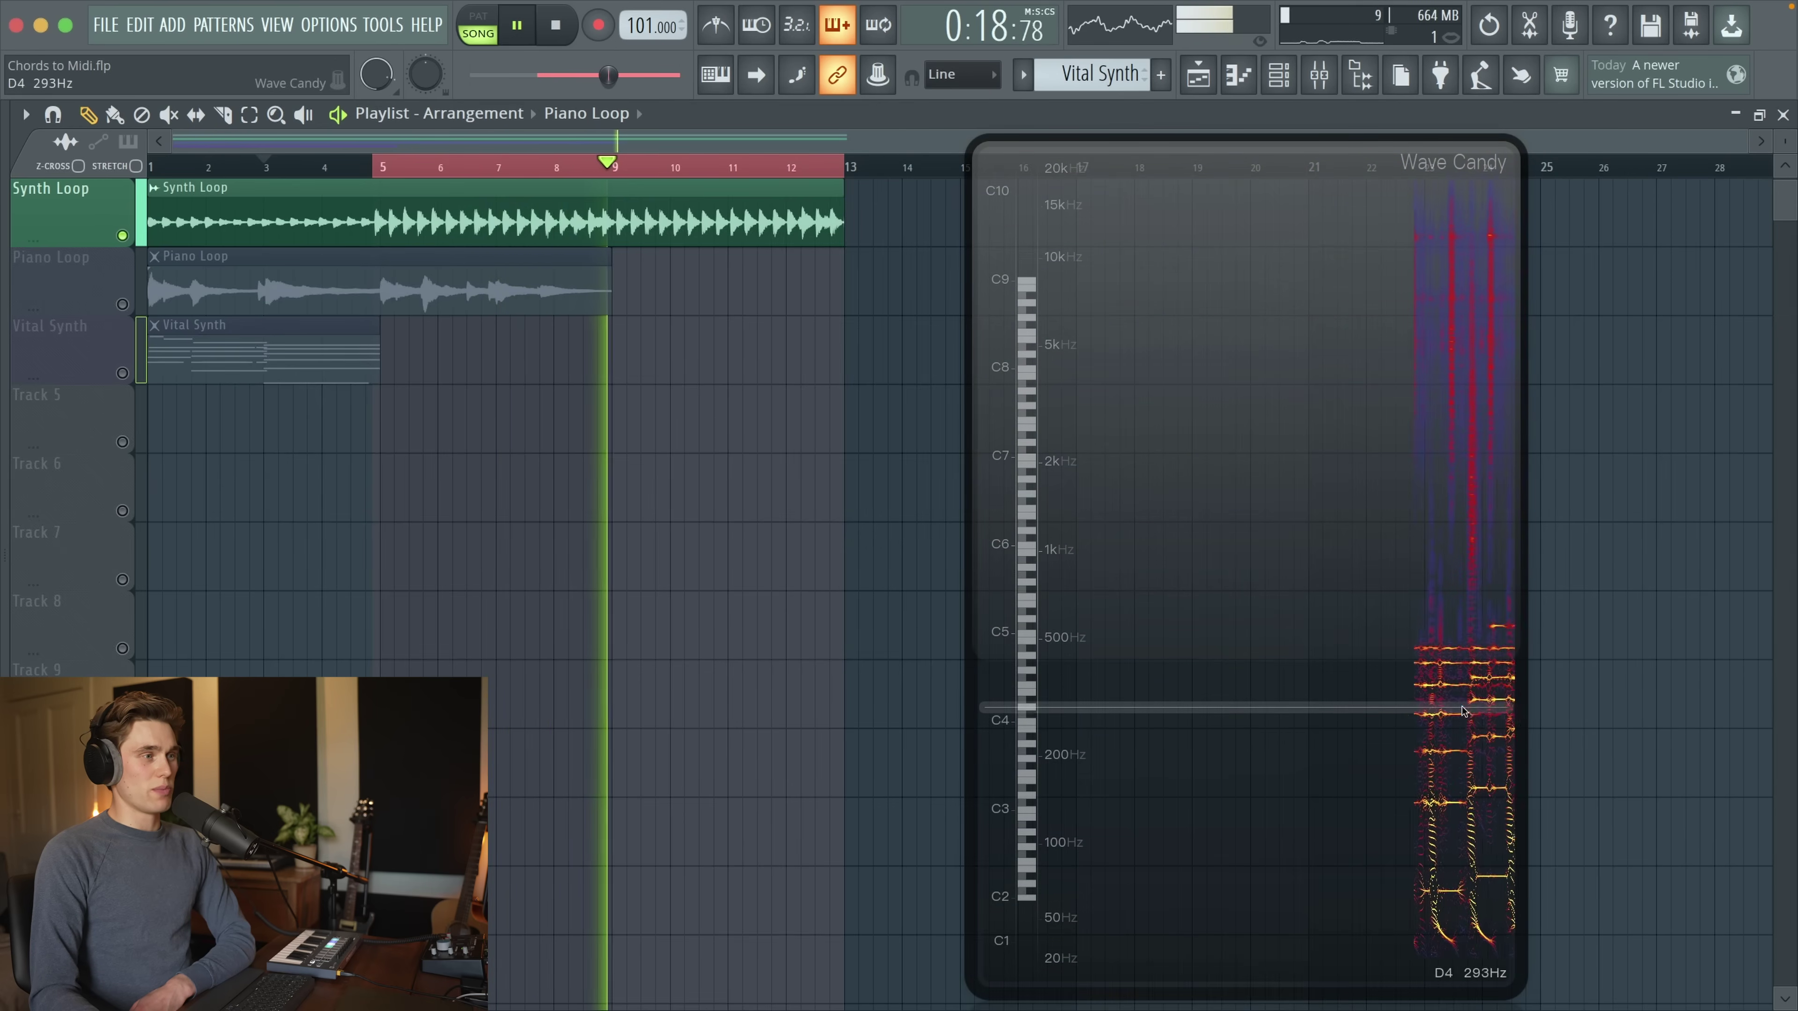